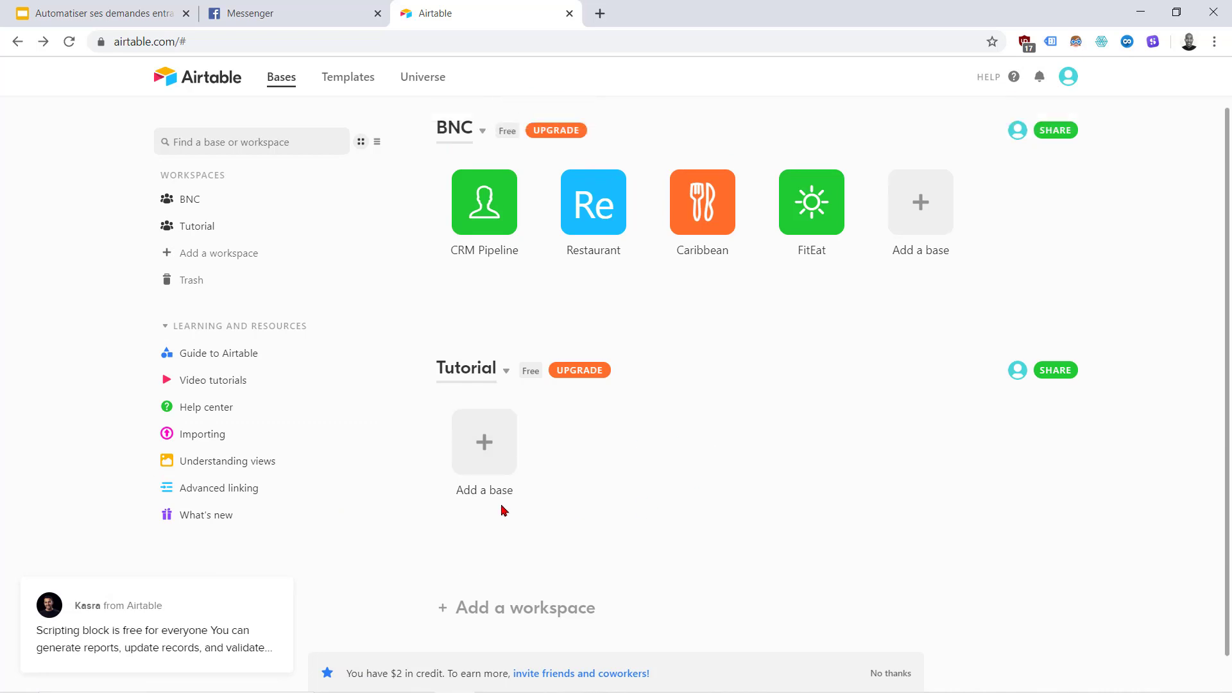
Step: Create a base from scratch in the Tutorial workspace, name it veggiefruits and give it the green colour
scroll(868, 504, down, 1)
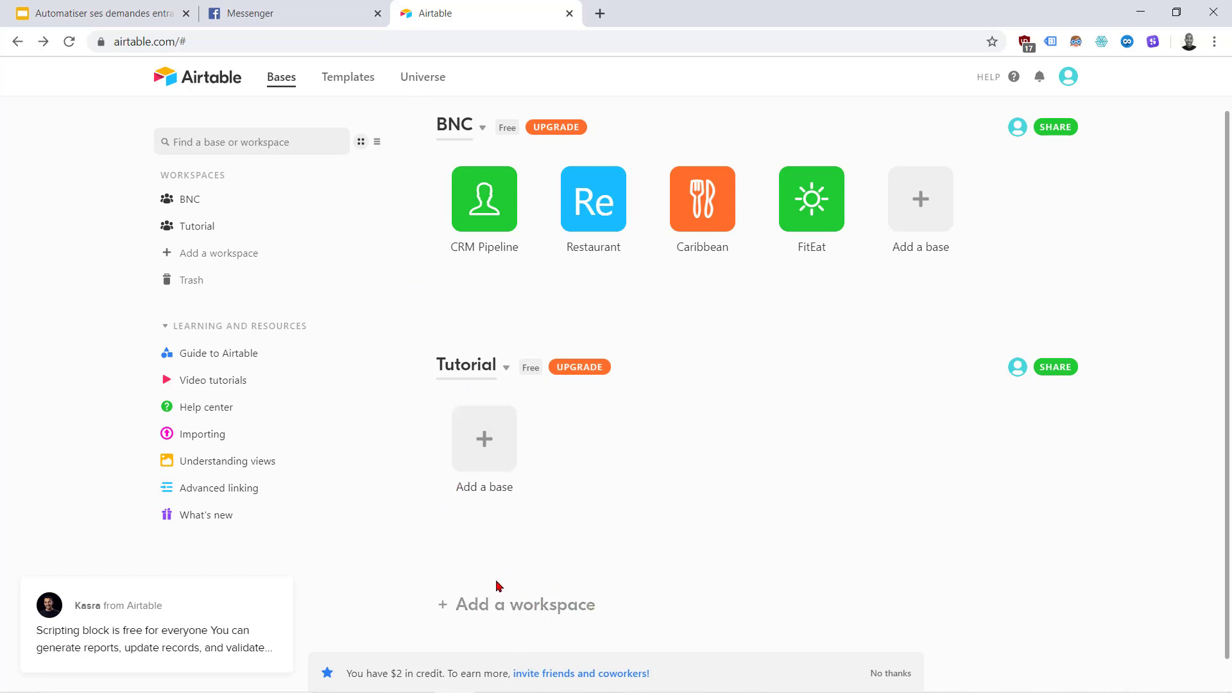
click(484, 435)
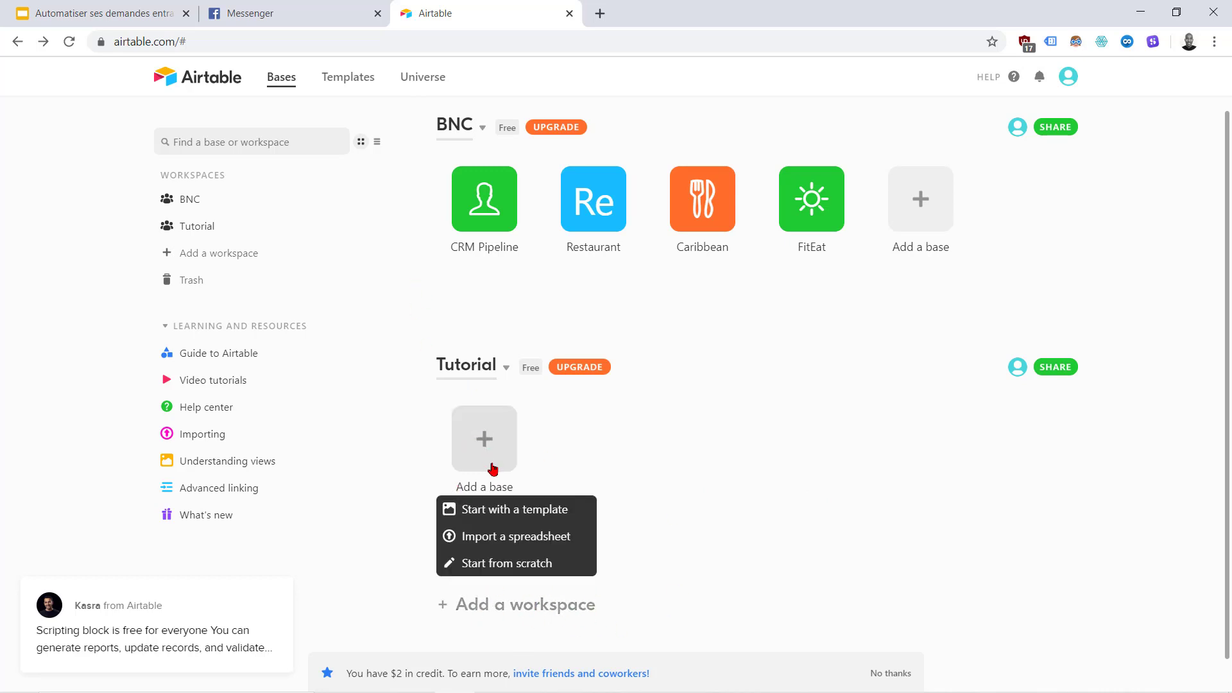
click(498, 565)
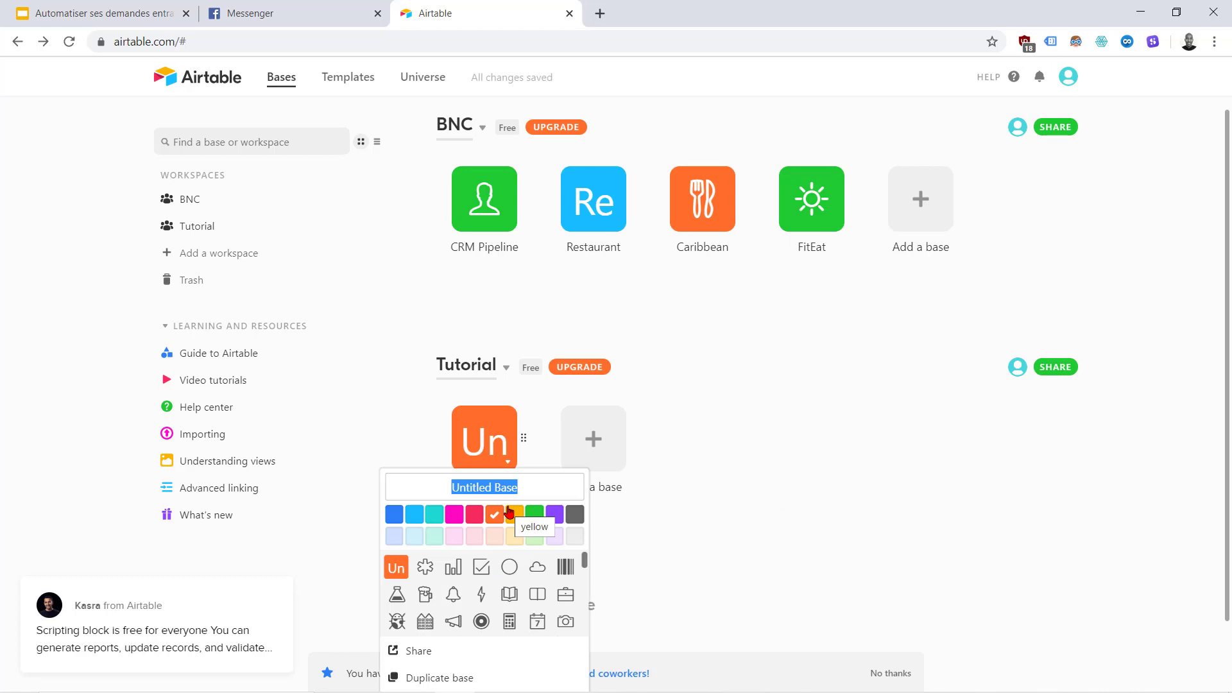
text(veggiefruits)
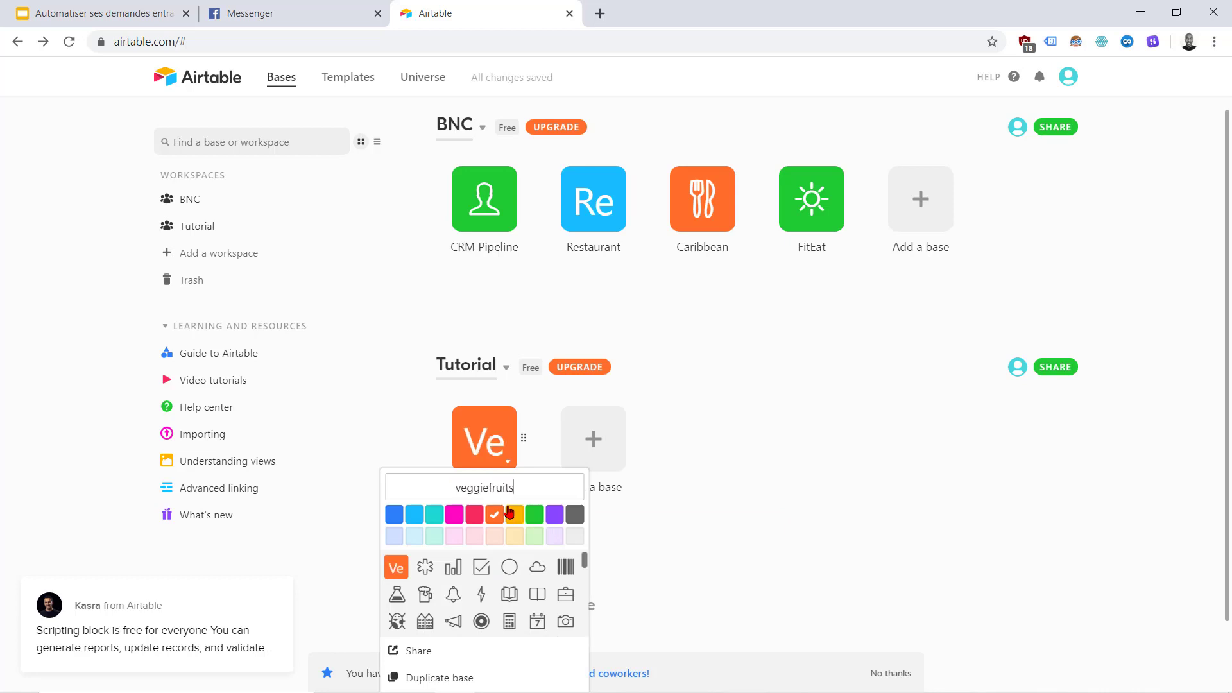
click(527, 512)
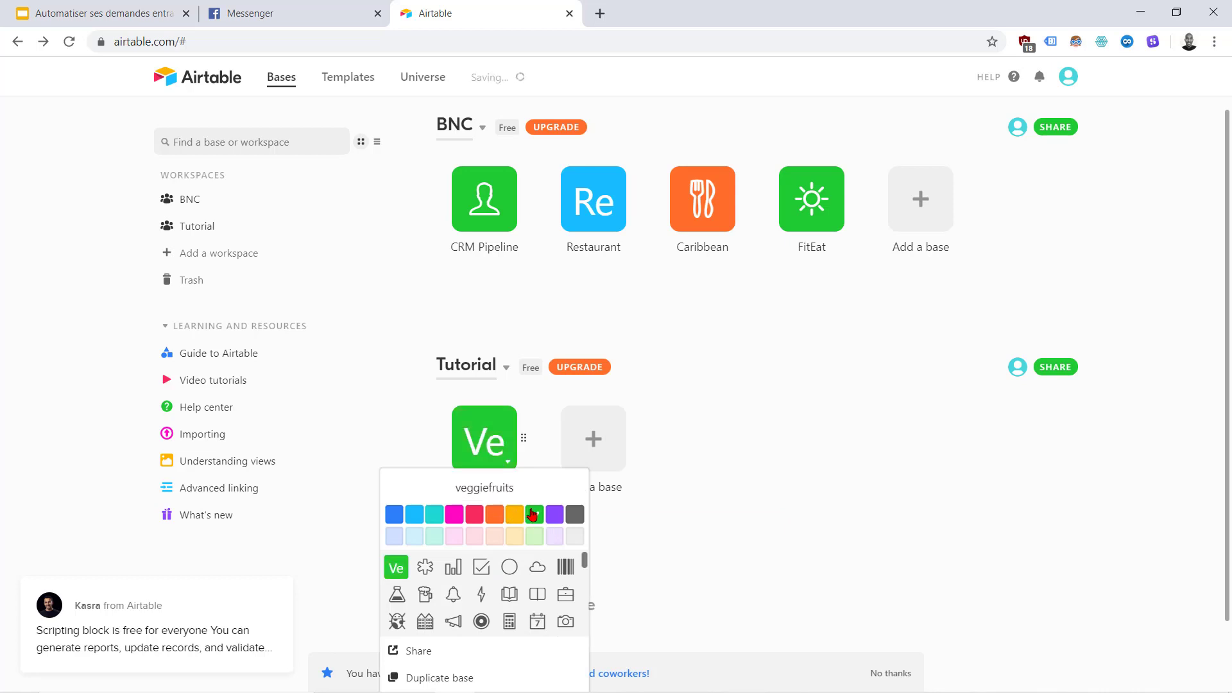
scroll(555, 583, down, 3)
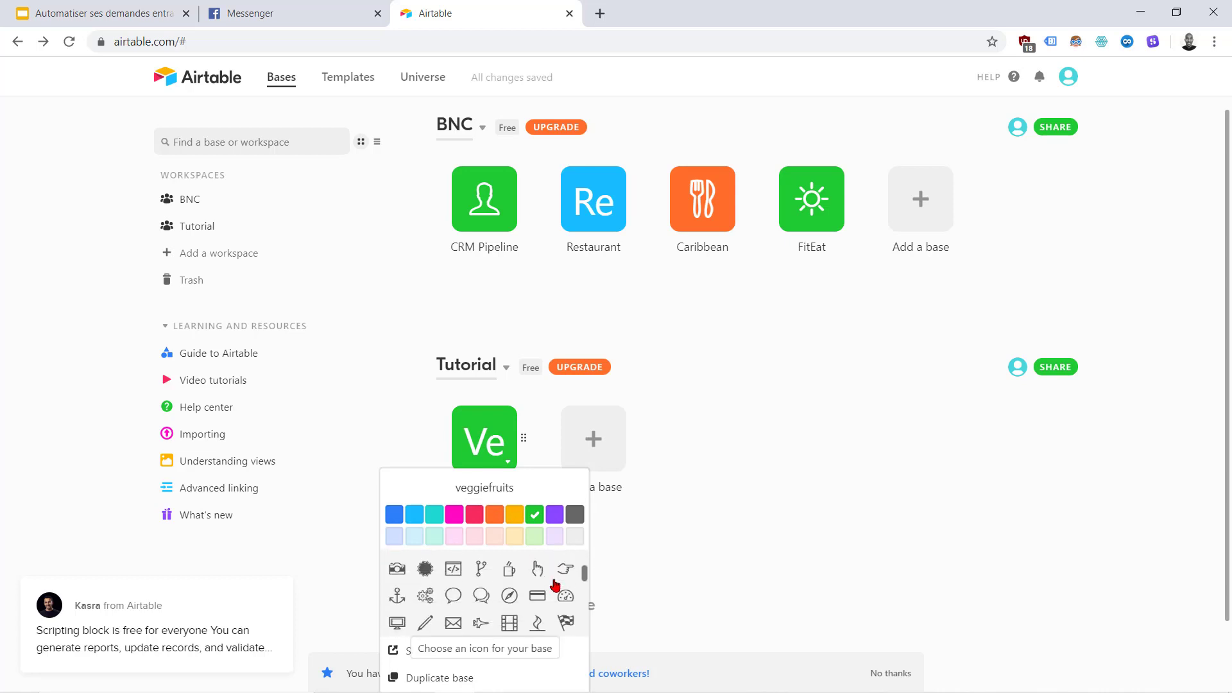
scroll(555, 583, down, 5)
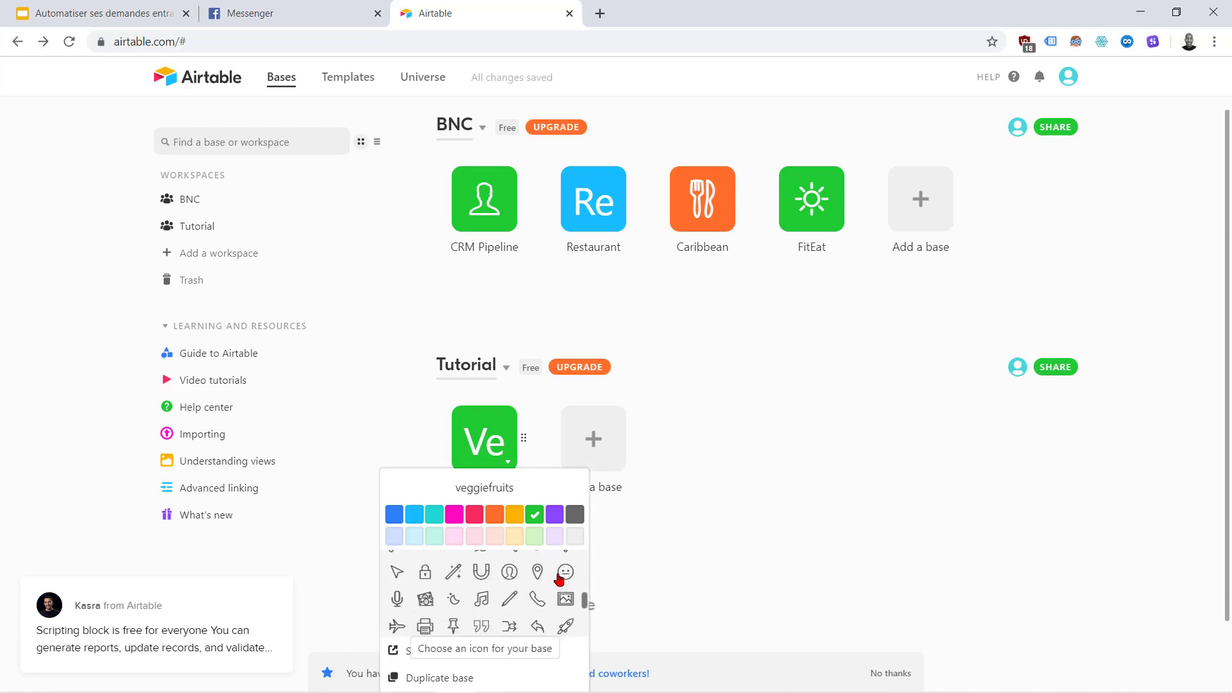
scroll(557, 589, down, 3)
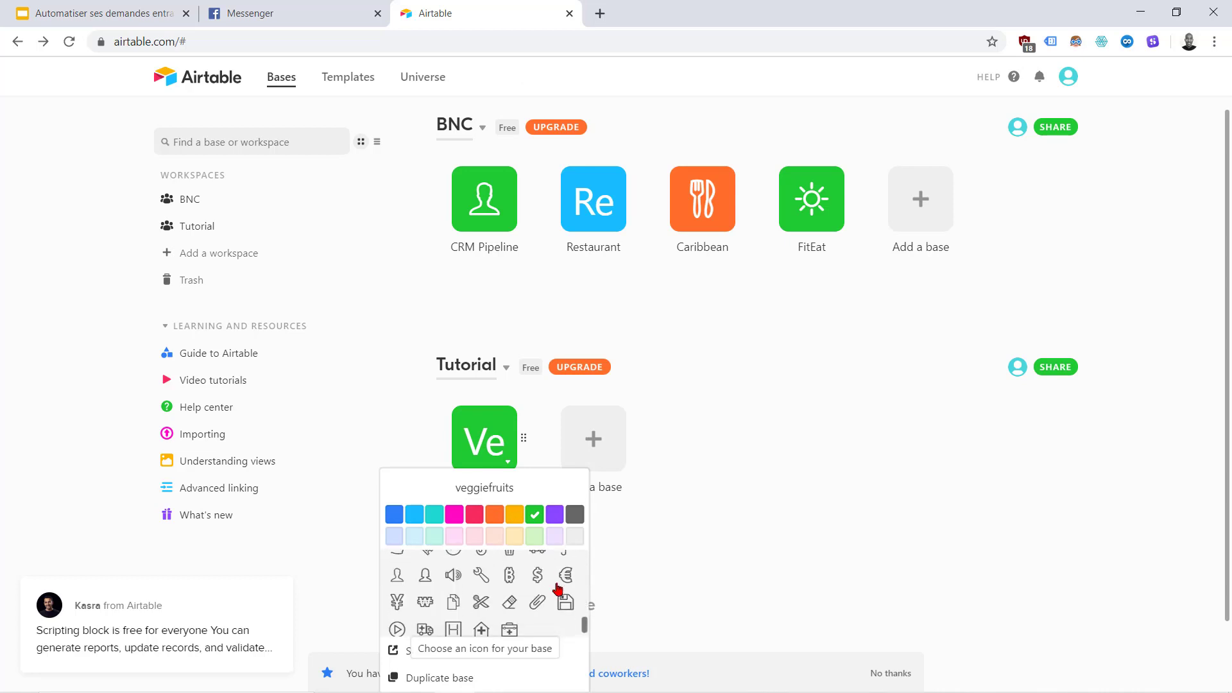
scroll(557, 588, down, 1)
scroll(557, 588, up, 10)
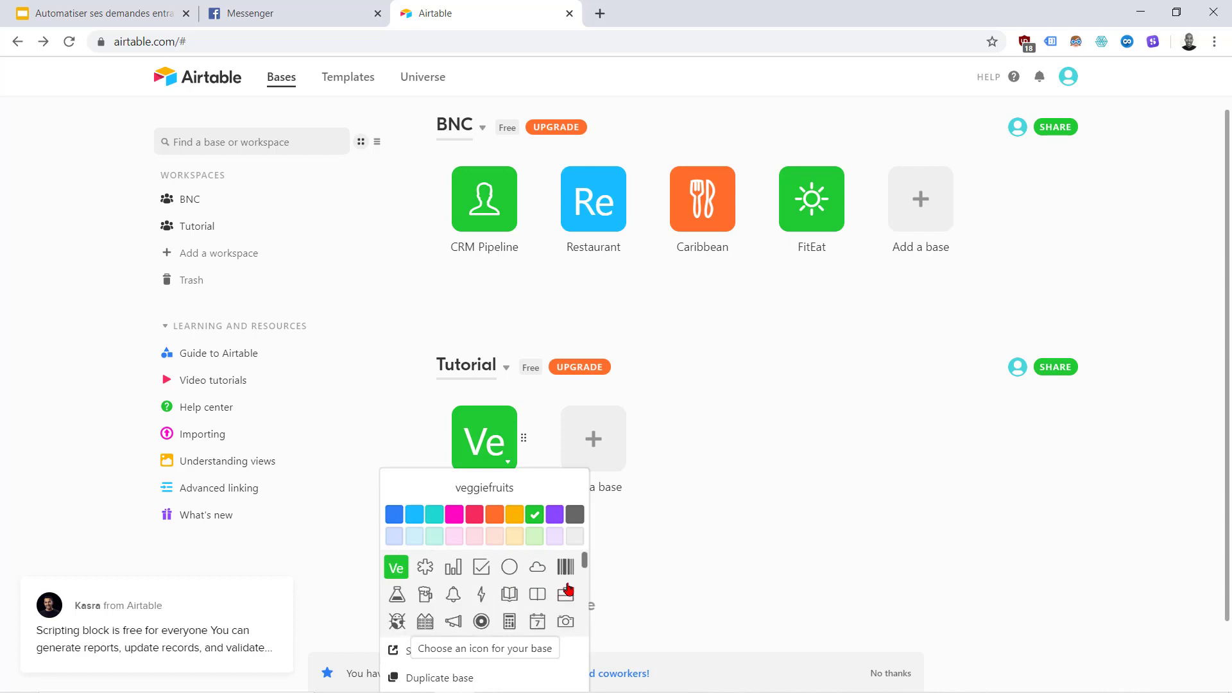
Step: Close the base's appearance settings, open the veggiefruits base and dismiss the Scripting block message
click(721, 571)
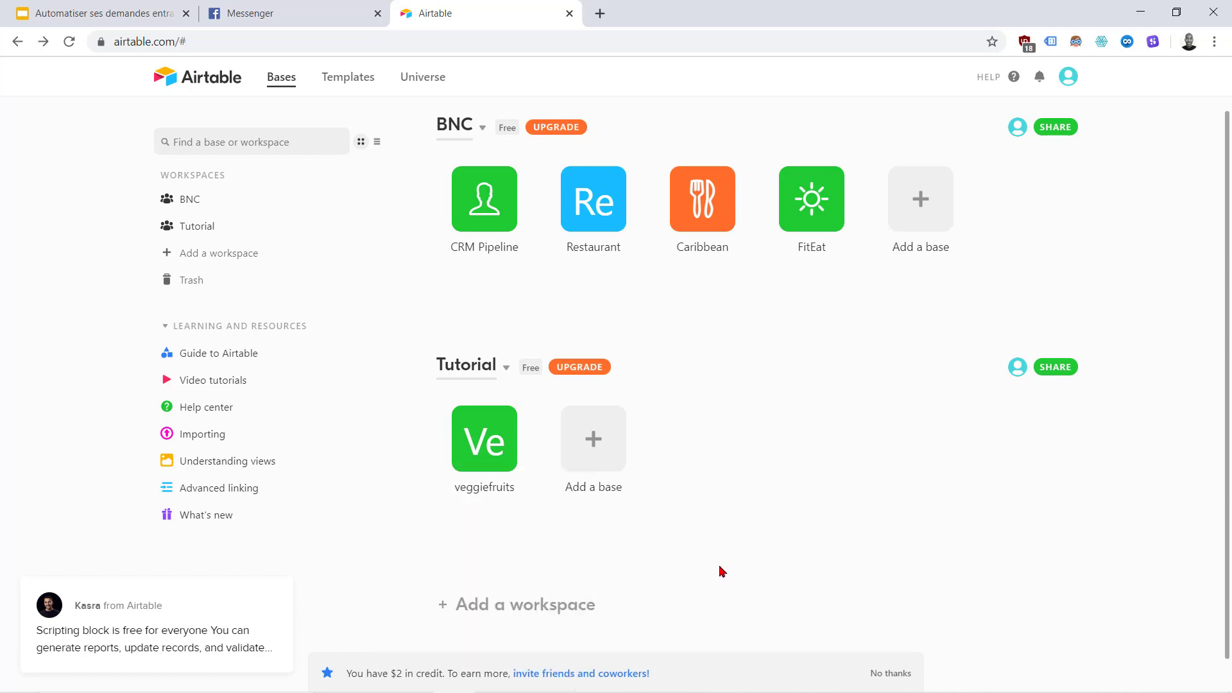
click(483, 438)
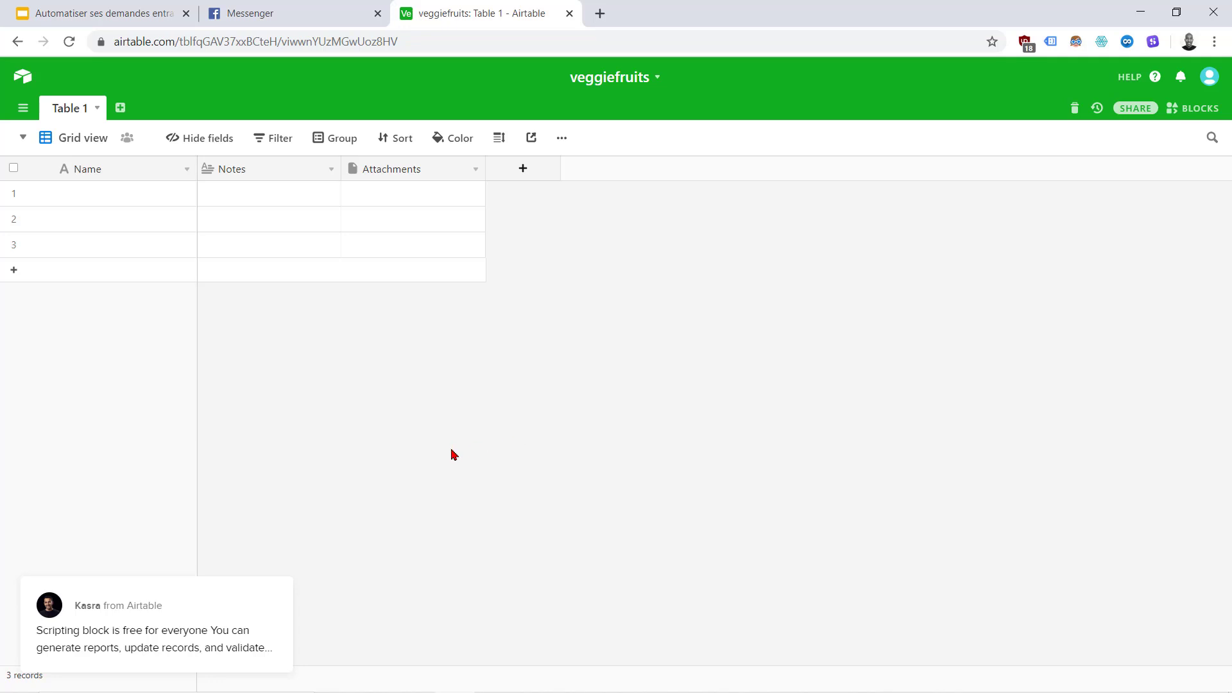
mouse_move(277, 602)
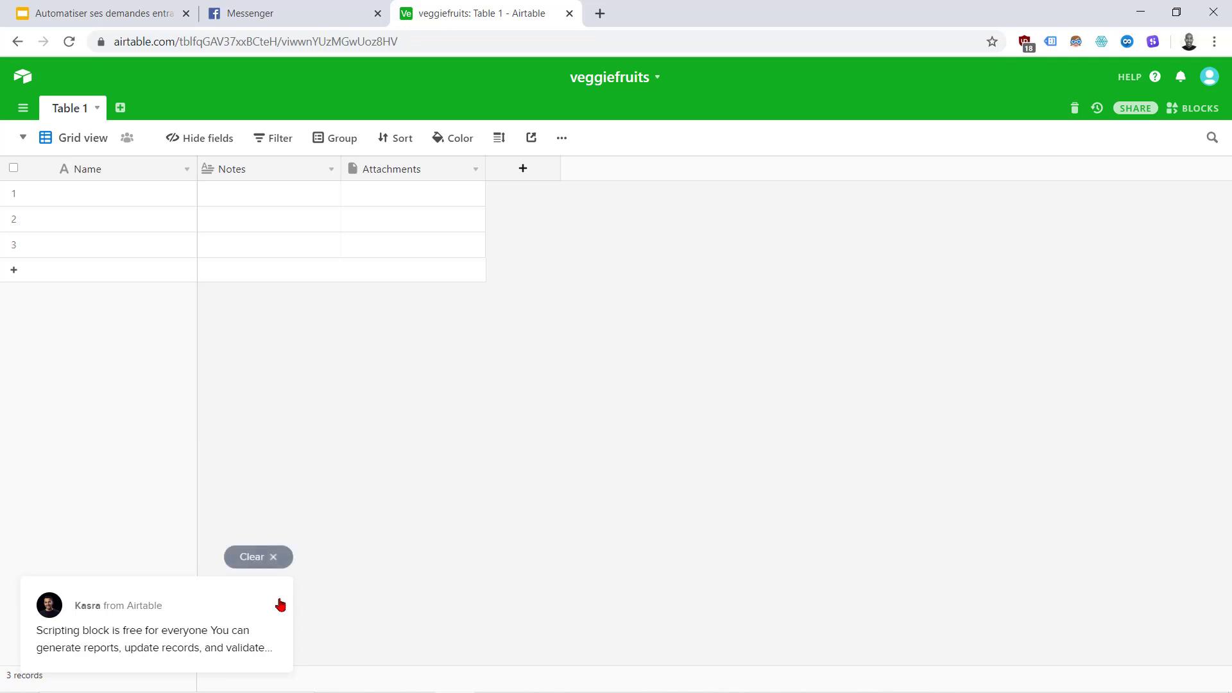
click(276, 559)
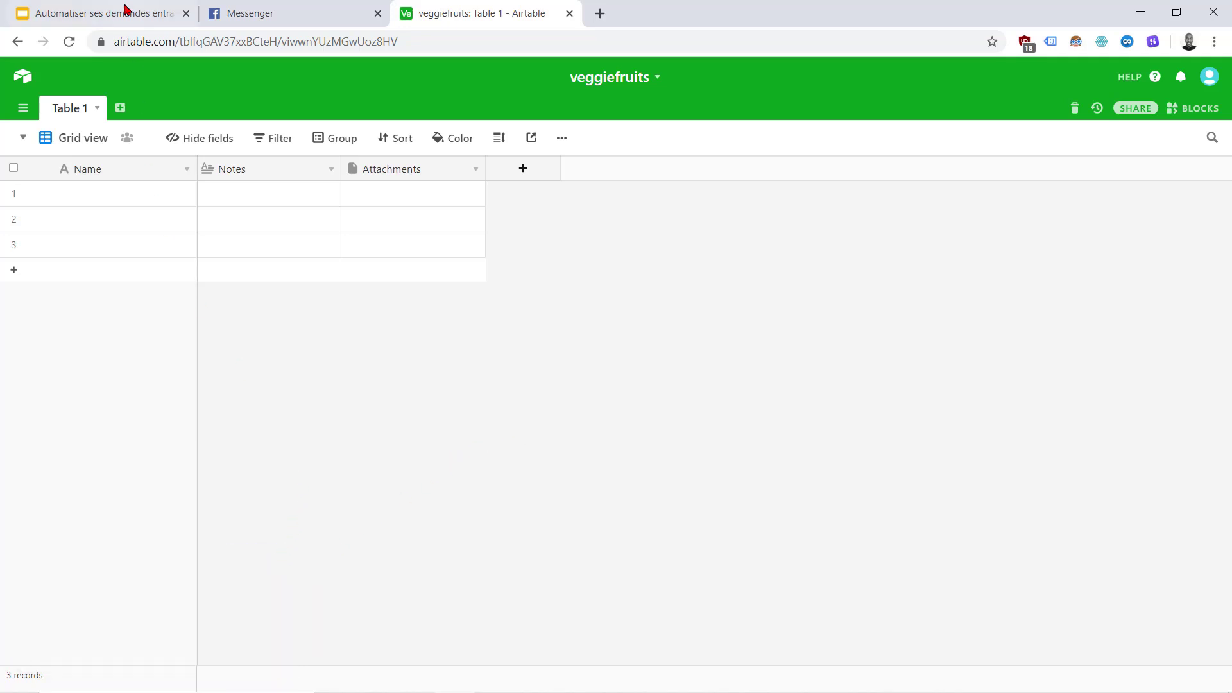
Step: Put the Messenger browser tab first and check the planned column list in the Google Slides presentation
click(273, 8)
click(164, 6)
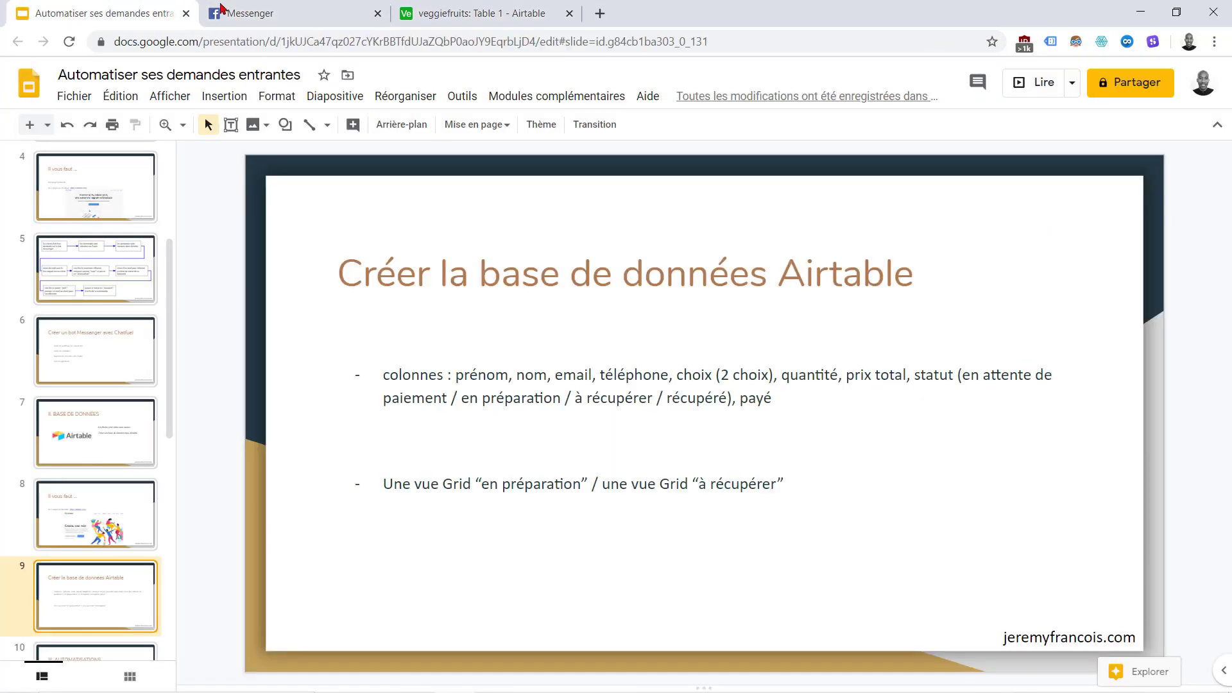
drag(220, 7, 154, 13)
click(273, 14)
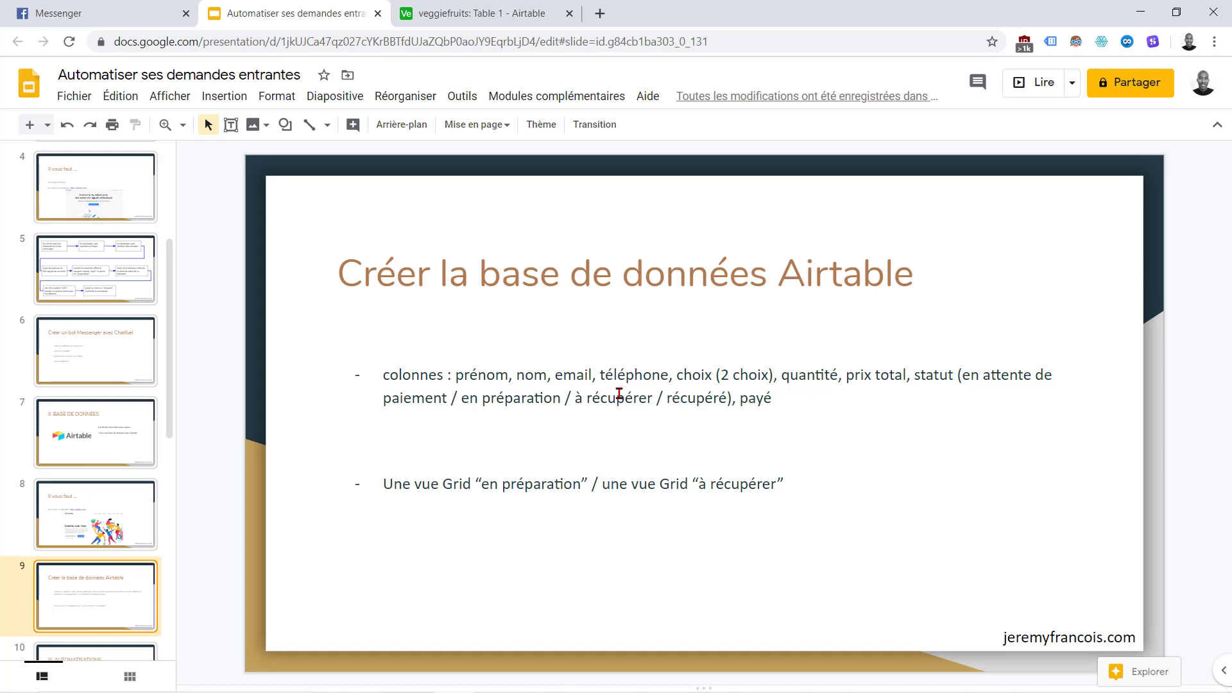
Step: Switch back to the Airtable base and rename the table's primary Name field to prenom, saving the change
click(460, 7)
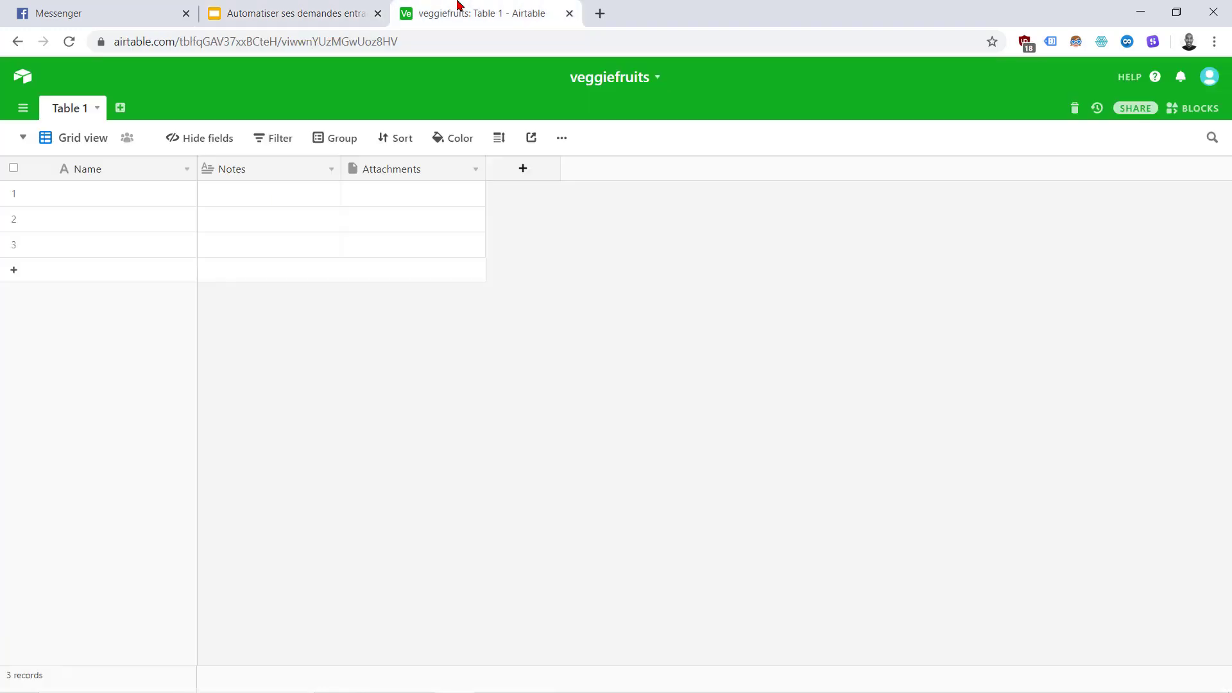
double_click(85, 170)
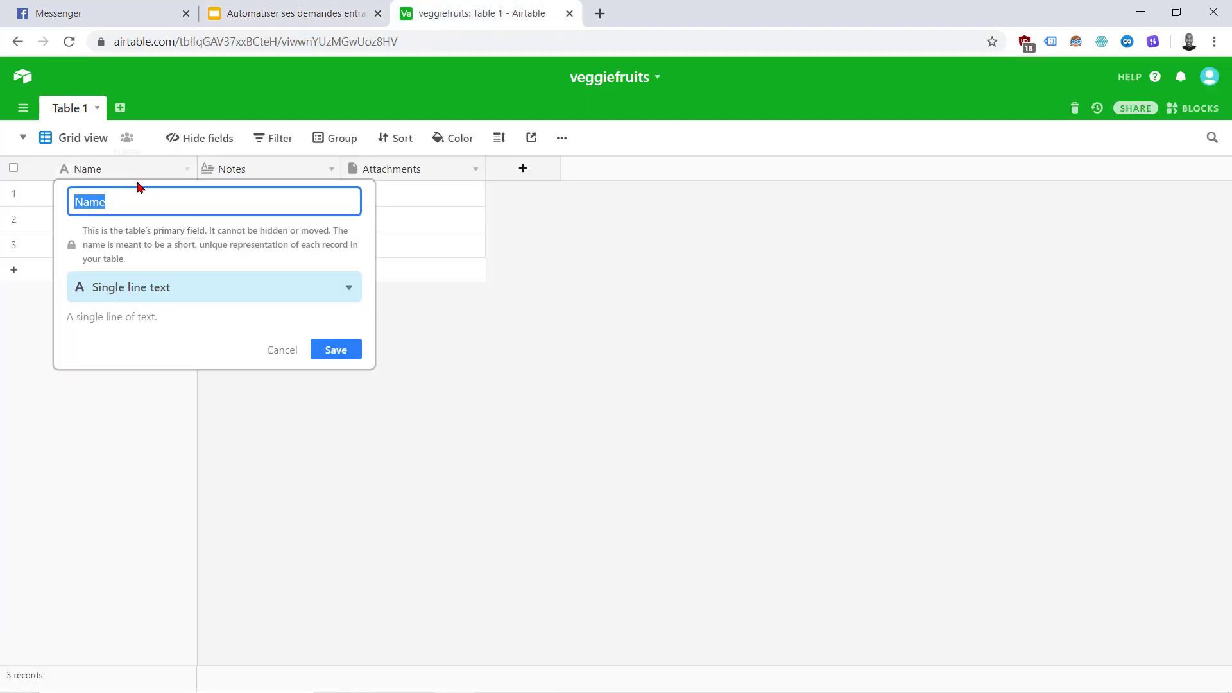
text(prenom)
click(478, 377)
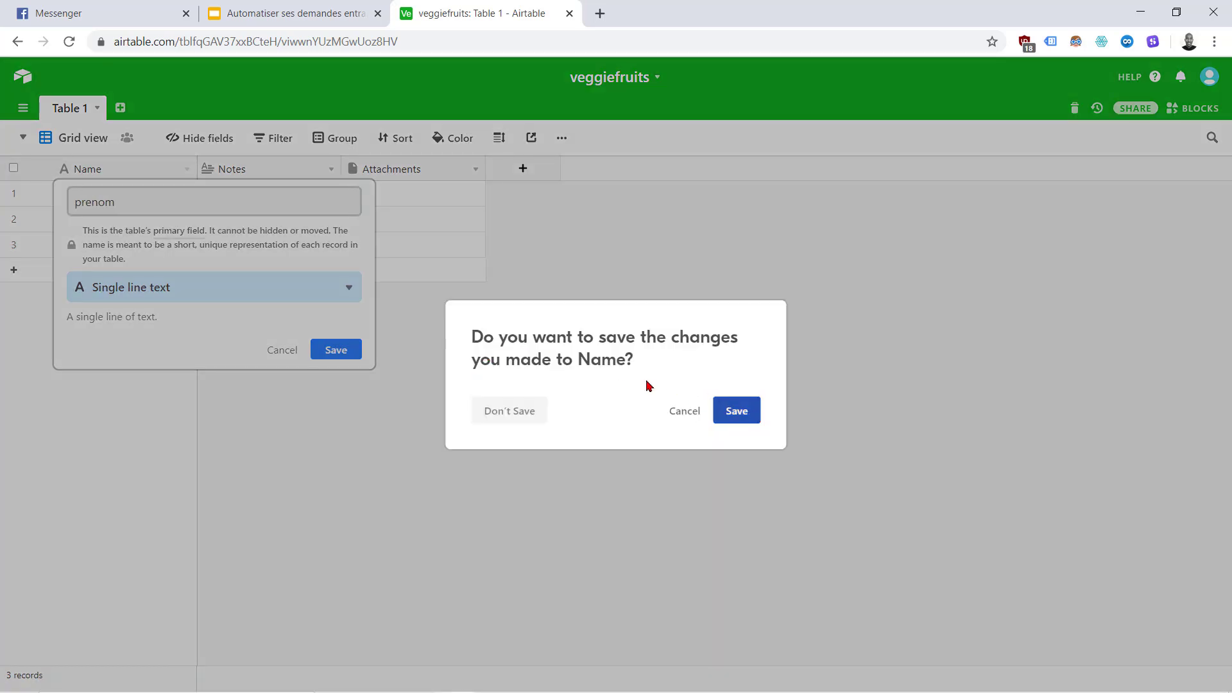
click(727, 410)
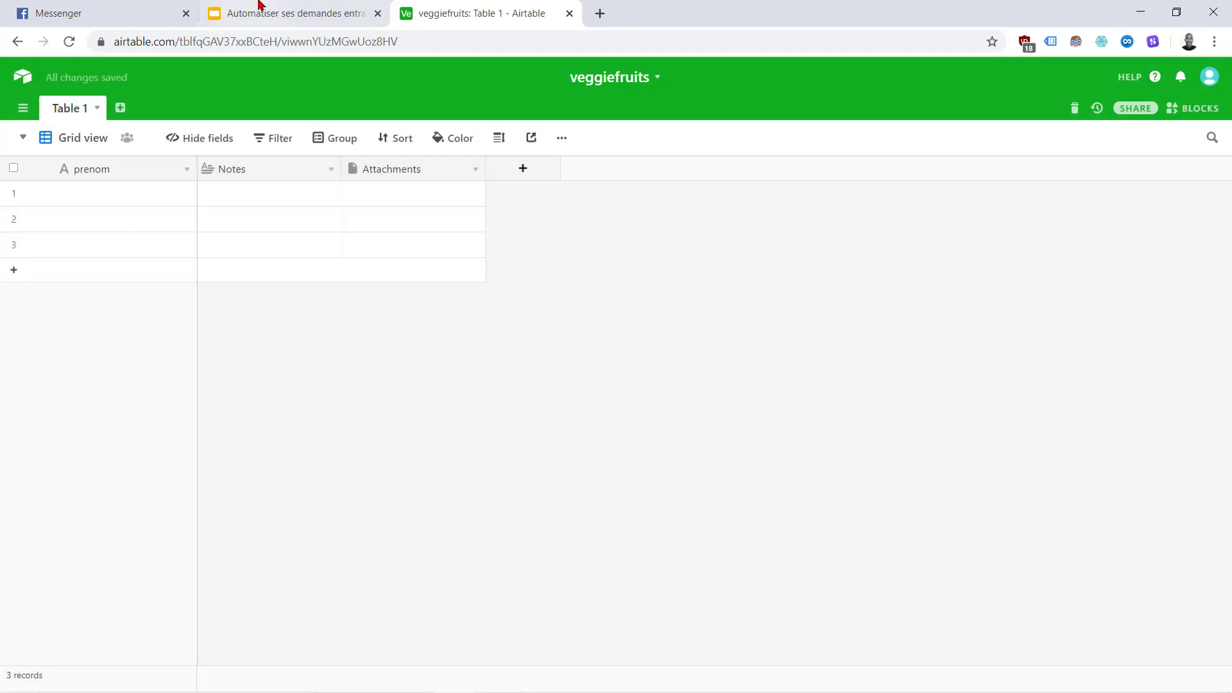
Step: Delete the Notes and Attachments fields from Table 1
click(330, 169)
click(265, 517)
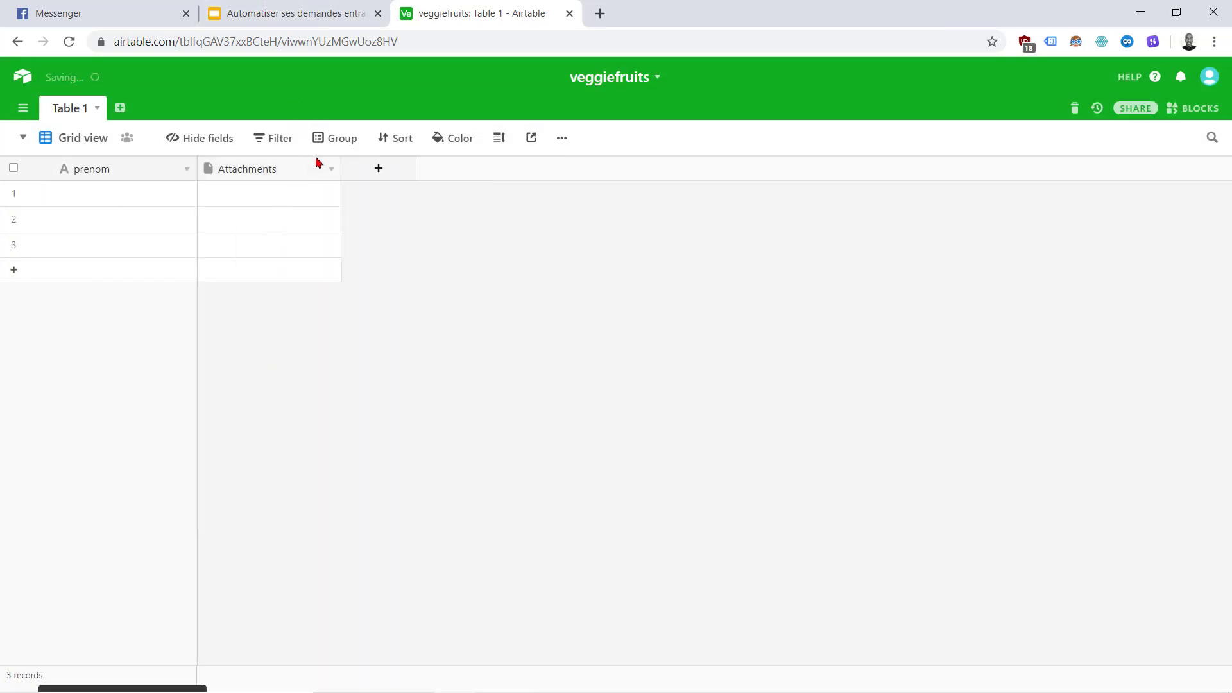
click(331, 169)
click(277, 513)
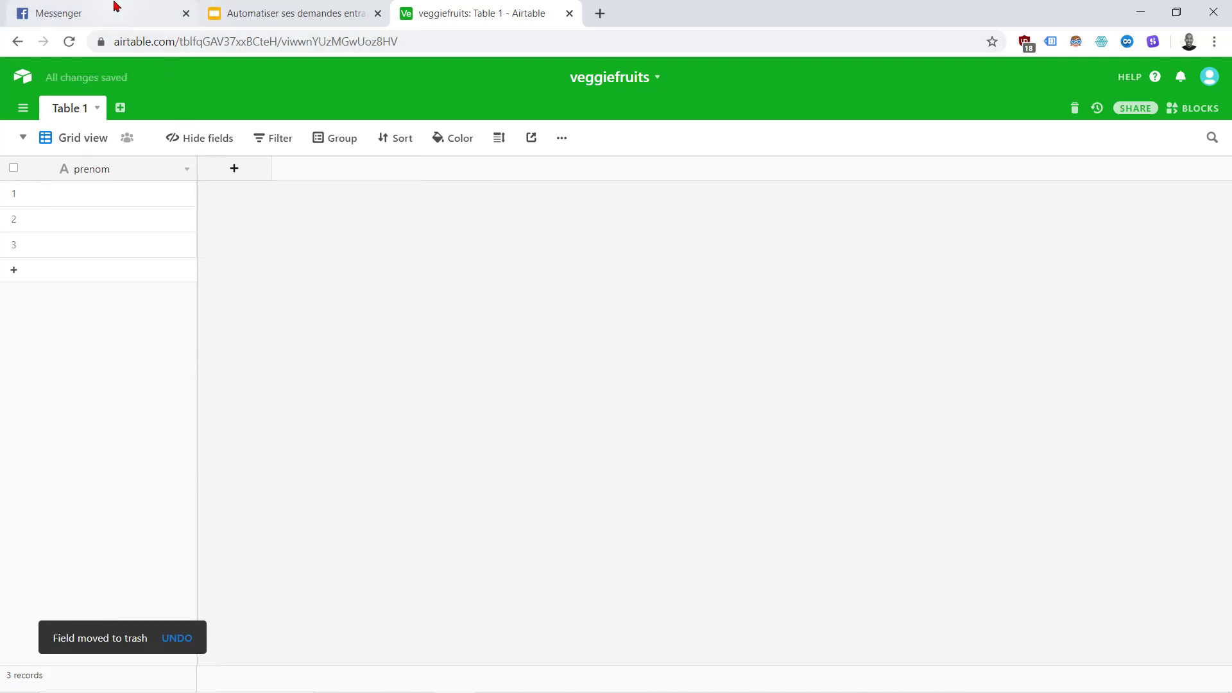
click(243, 15)
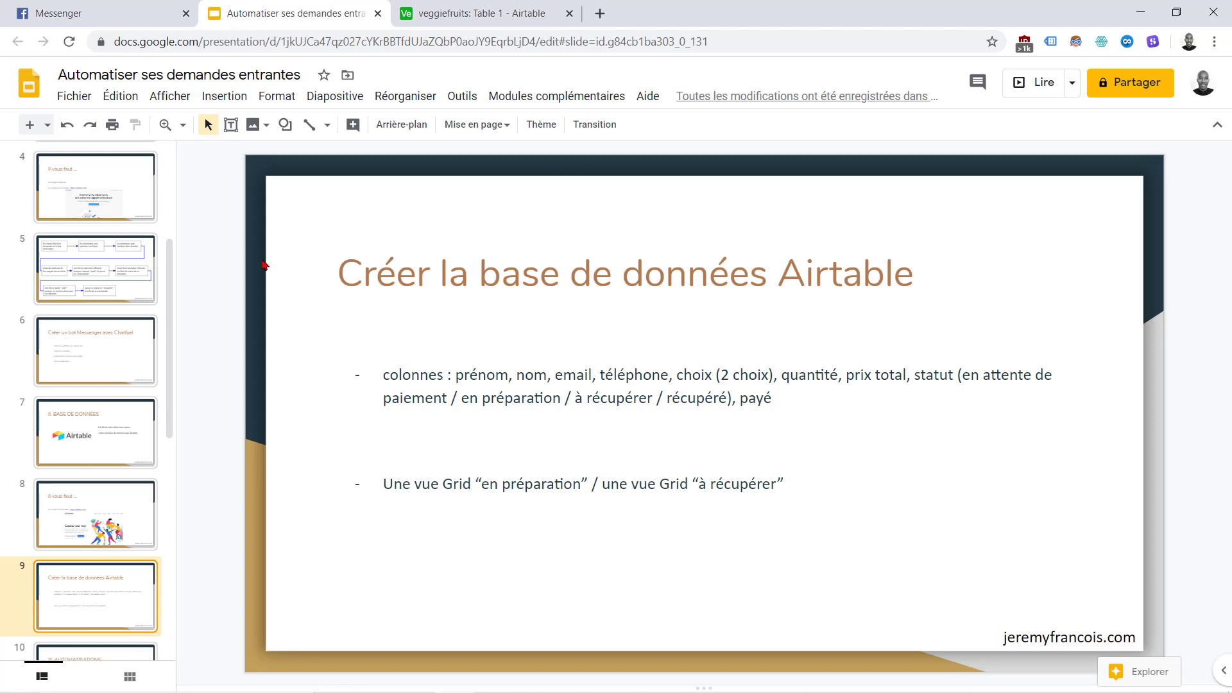
click(481, 13)
click(85, 138)
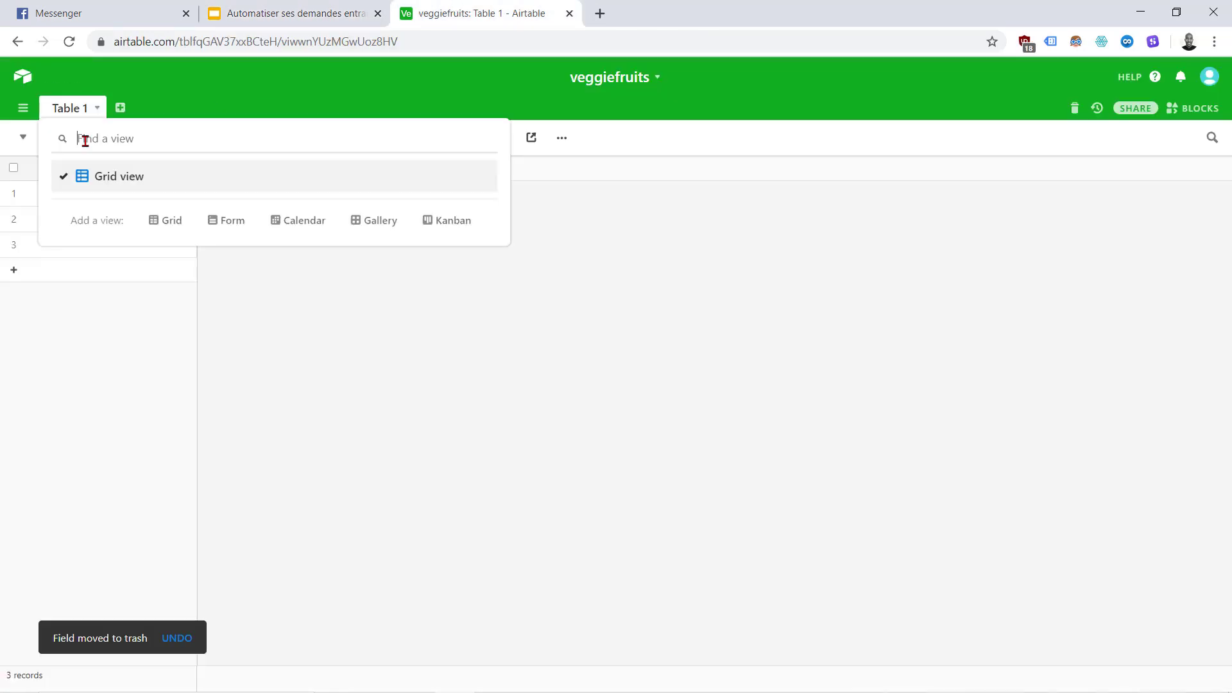
click(112, 175)
double_click(118, 171)
key(Escape)
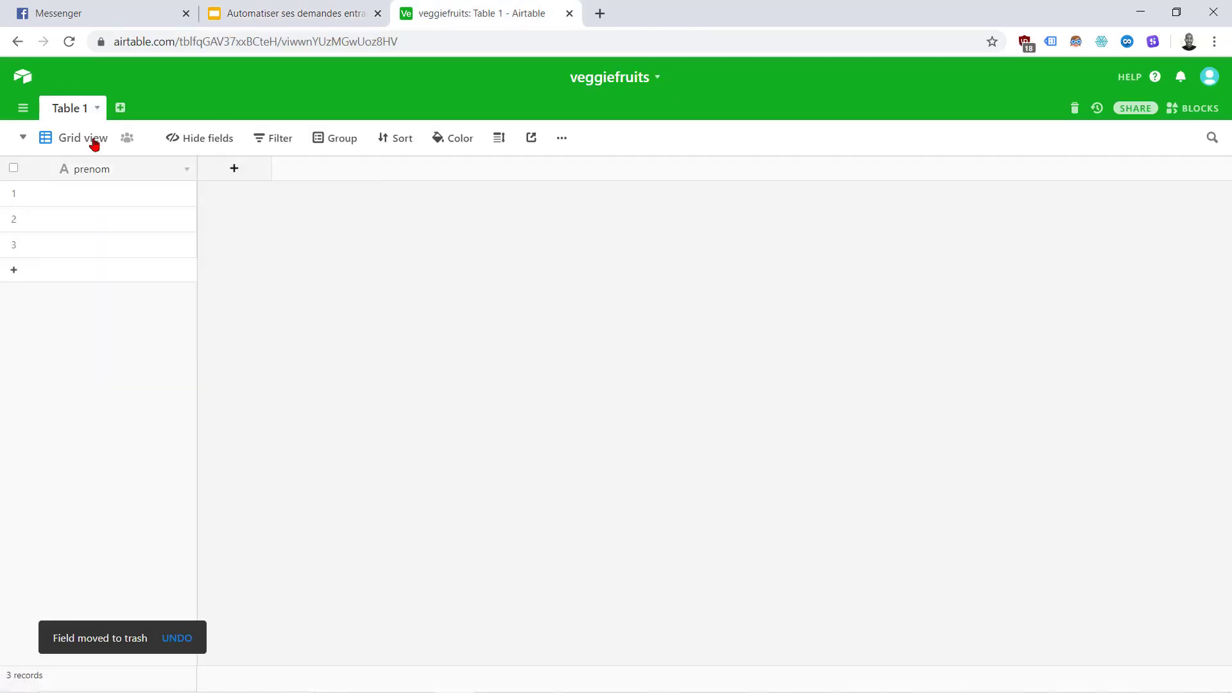
click(94, 144)
right_click(97, 142)
click(407, 374)
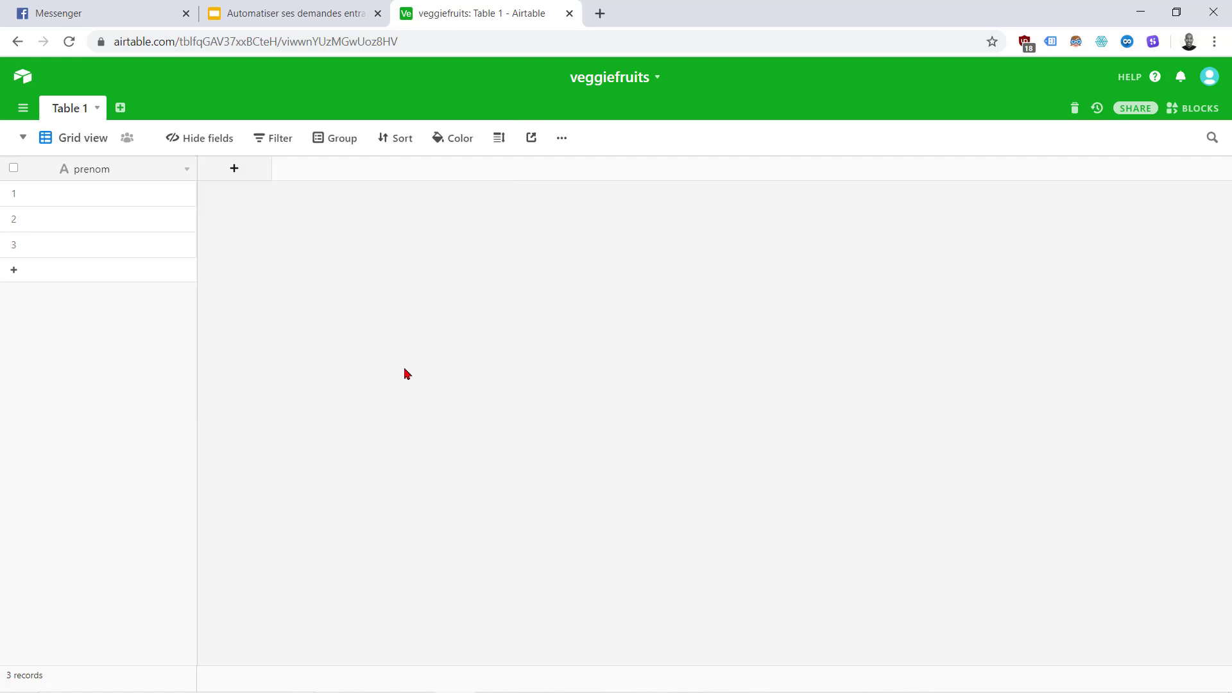
Step: Rename the grid view of Table 1 to "toutes les demandes"
click(86, 145)
click(626, 163)
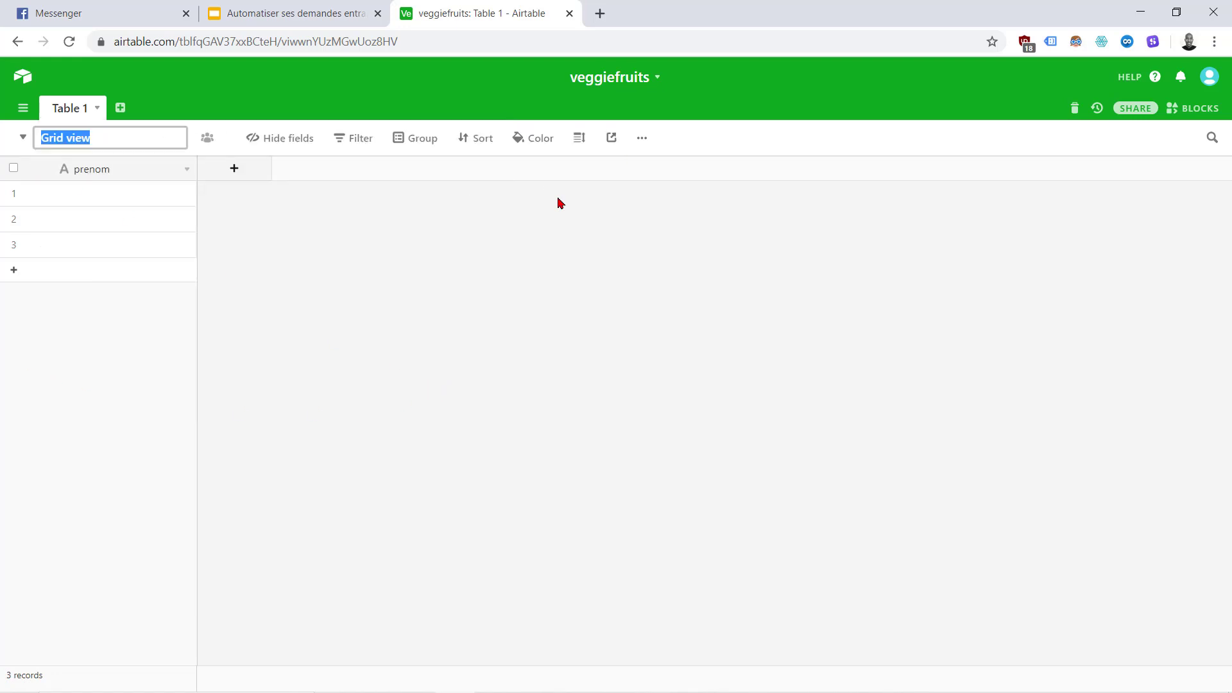
text(toutes les deman)
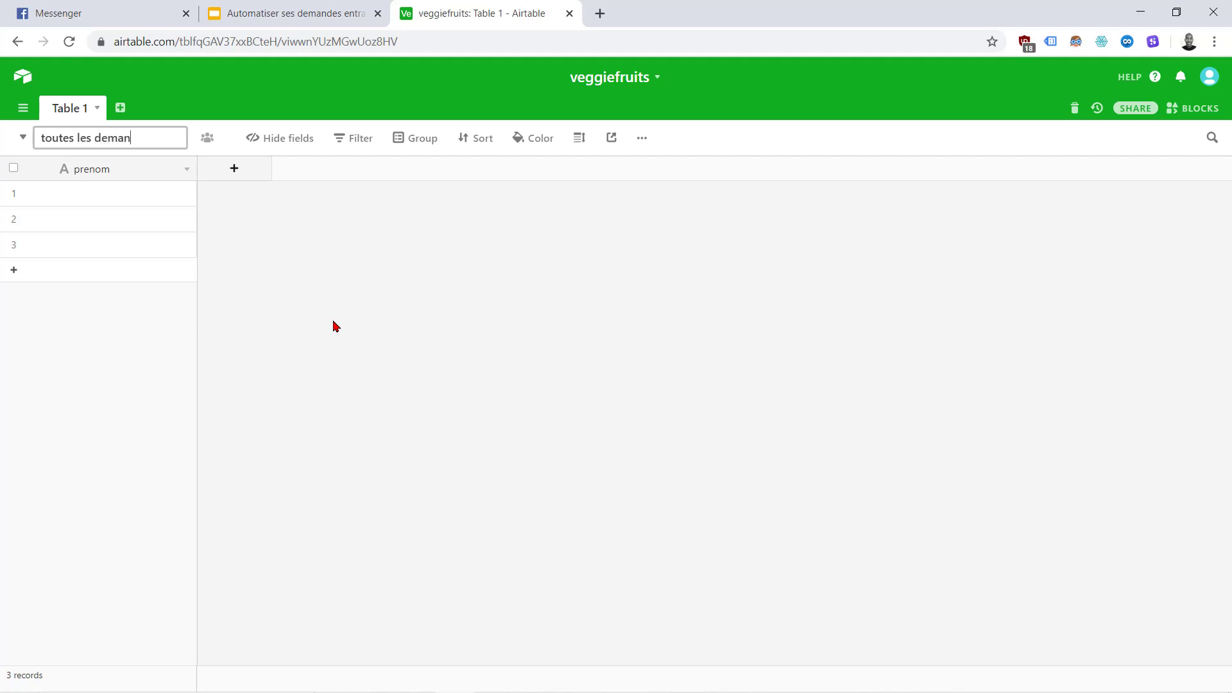
text(des)
key(Return)
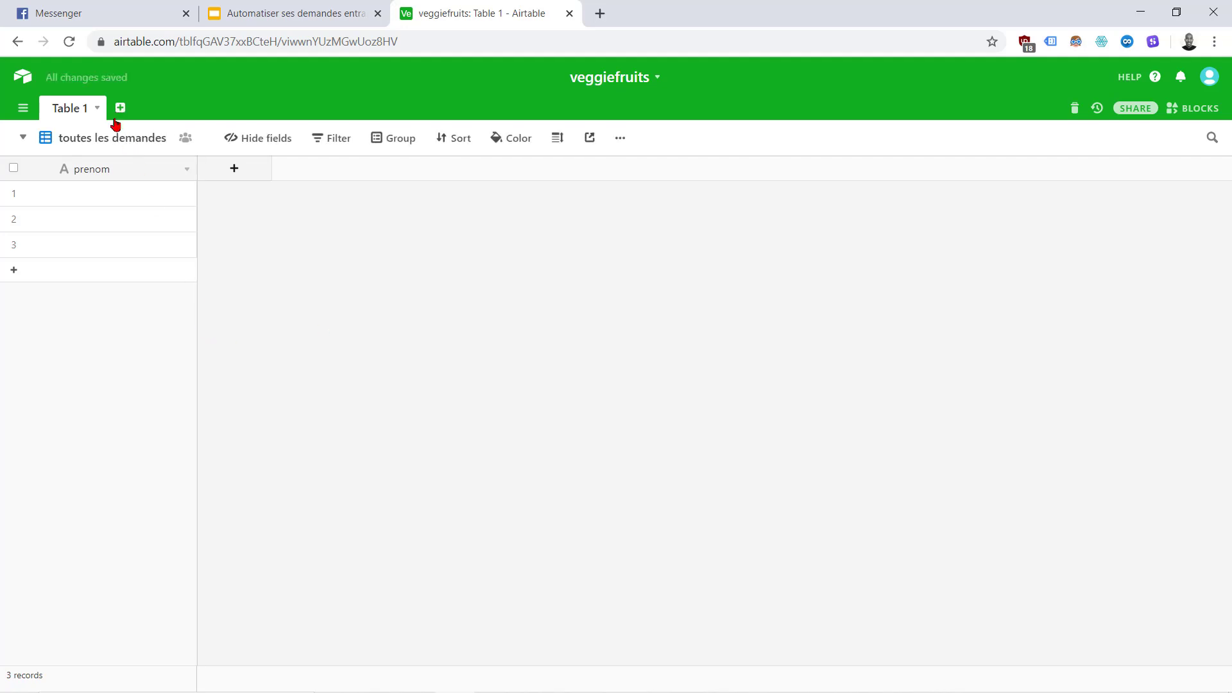
Step: Add a field named nom after prenom, with the type Single line text, and save it
click(234, 169)
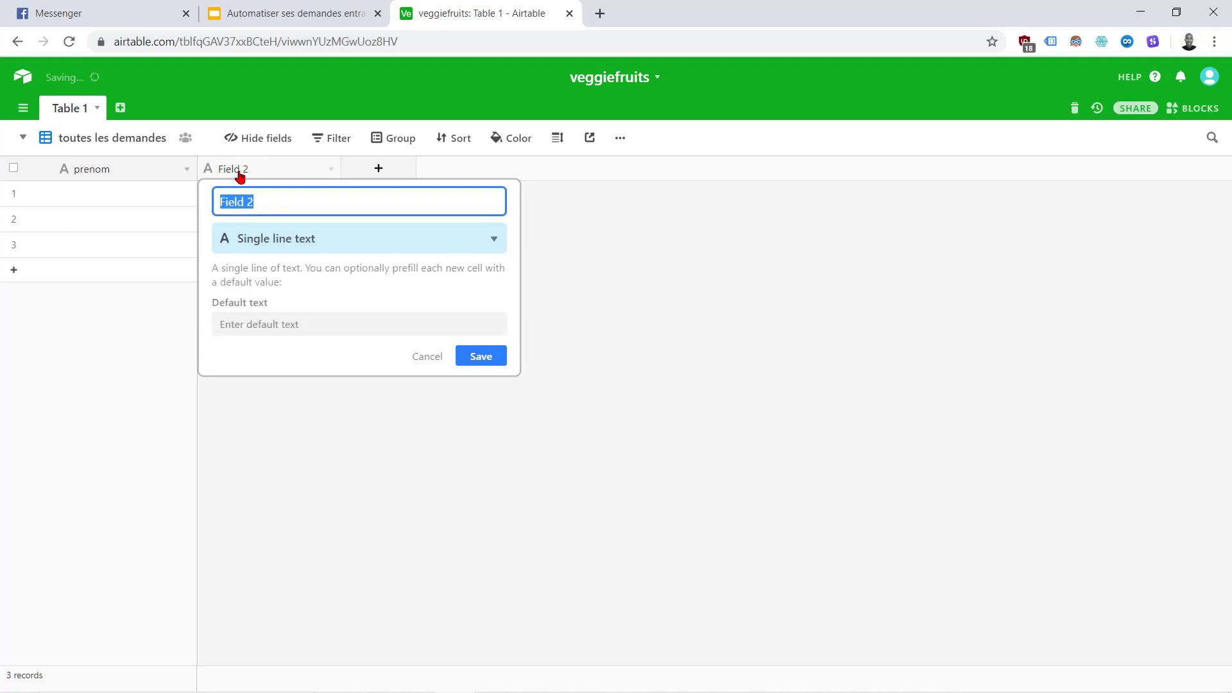
text(nom)
click(478, 244)
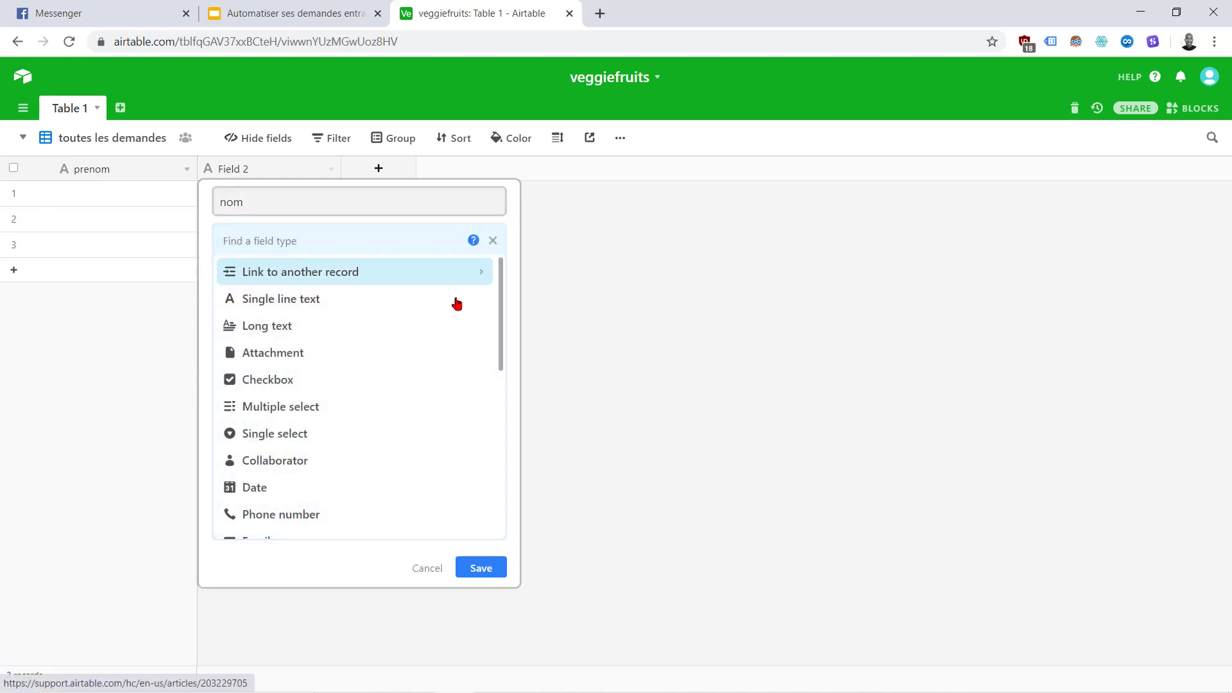
scroll(457, 304, down, 5)
scroll(421, 503, up, 5)
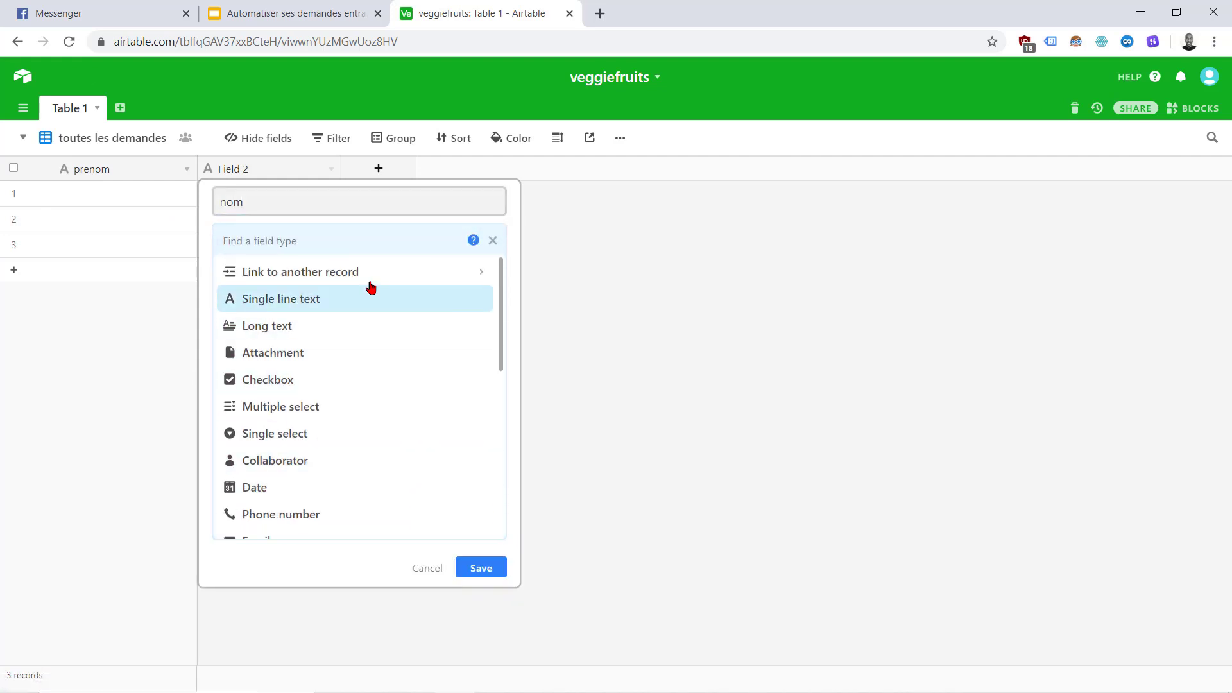
click(307, 300)
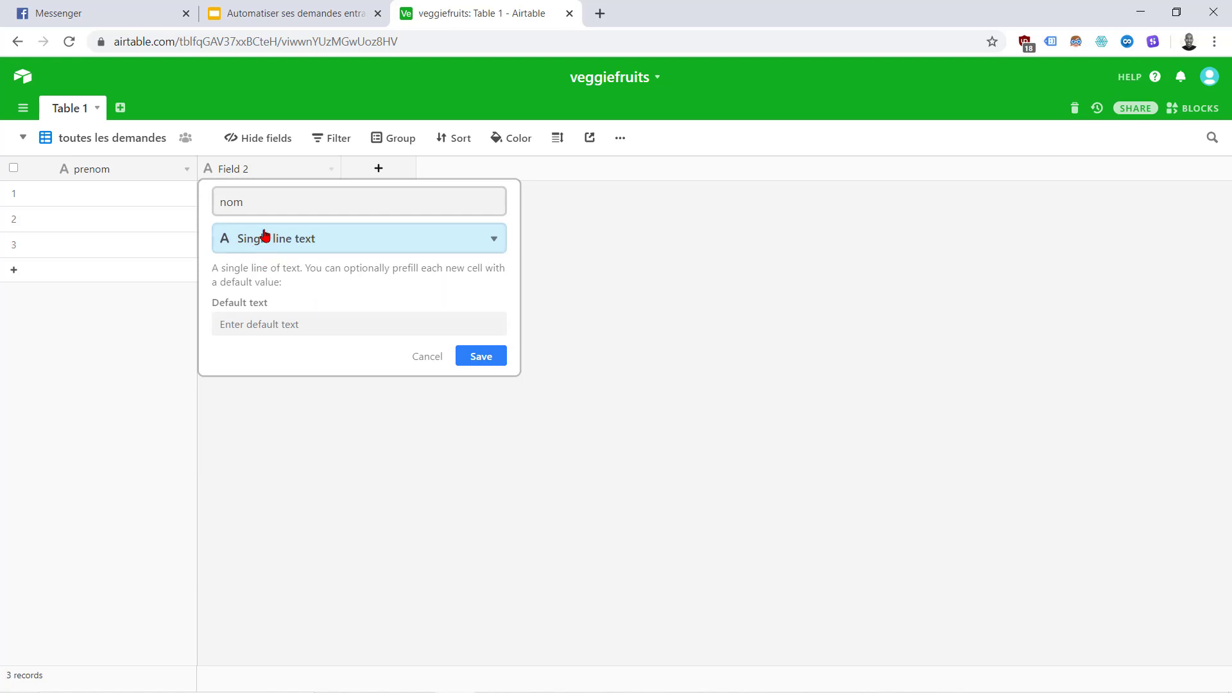
click(481, 356)
Step: Check the column list in the presentation and add a field named email of type Email after nom in Airtable, saving it
click(270, 13)
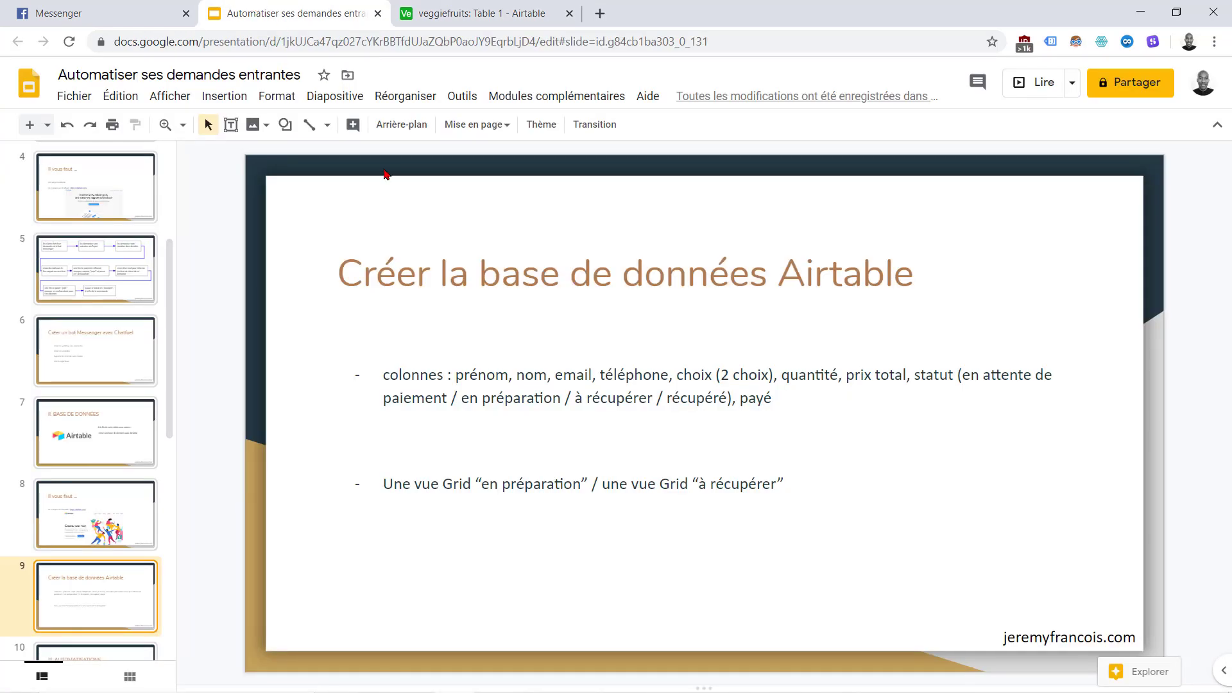
click(467, 9)
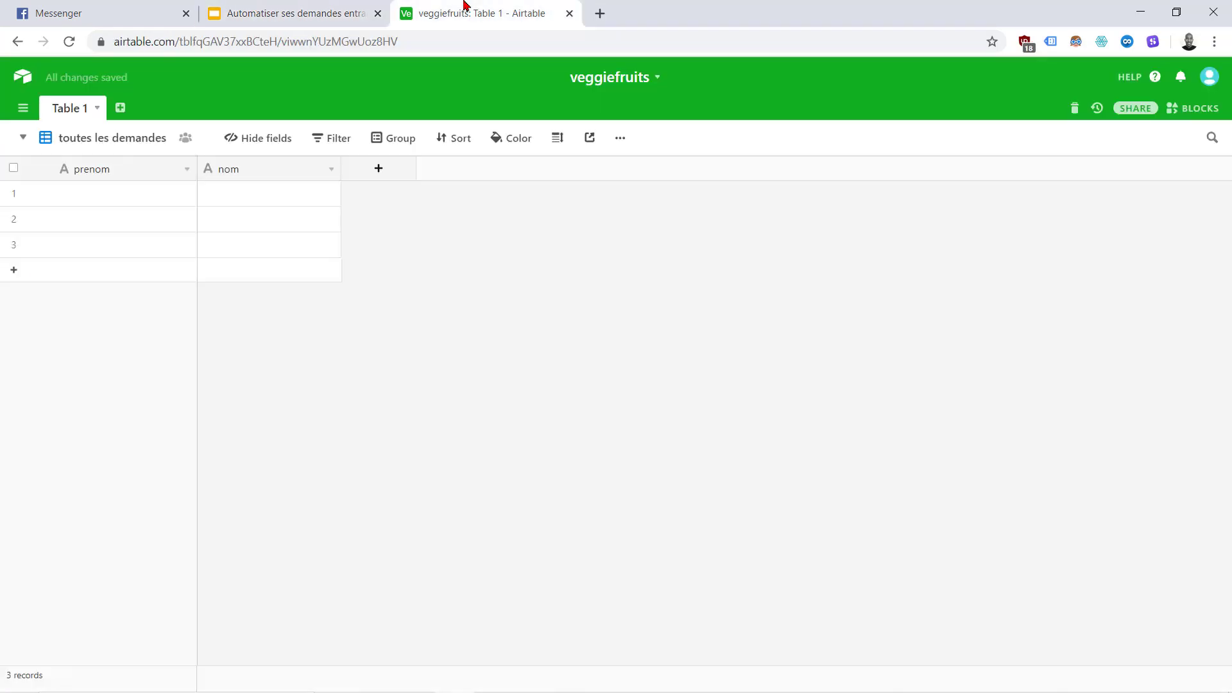
click(380, 170)
text(email)
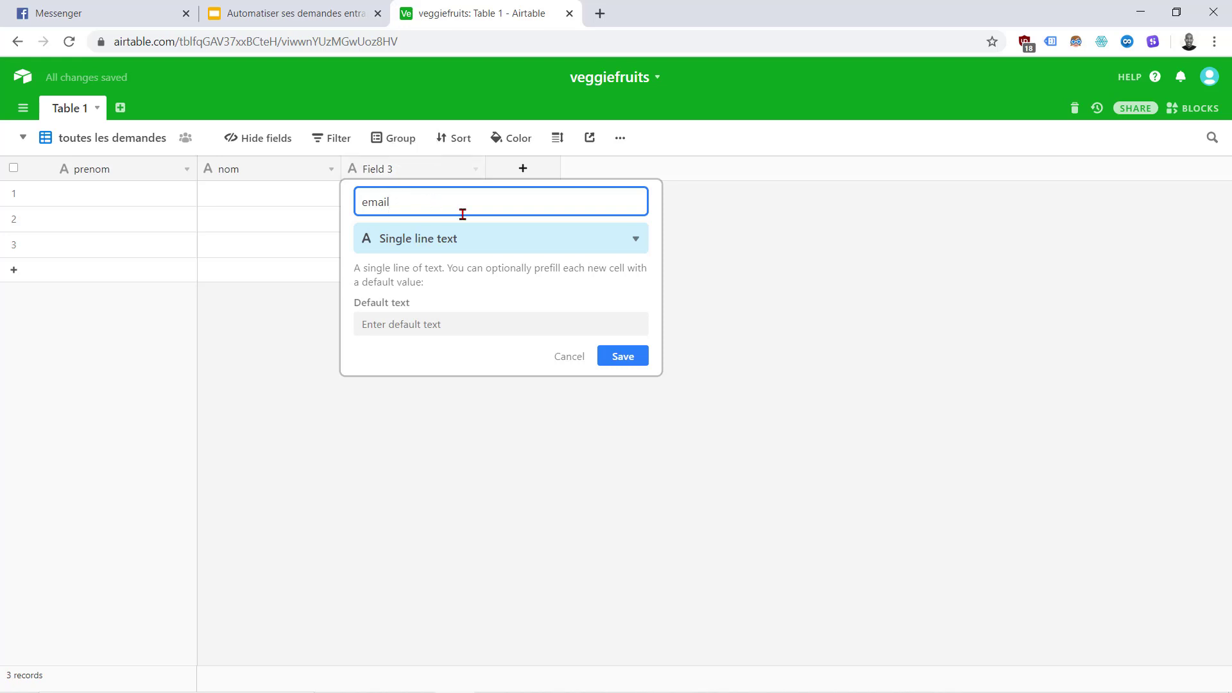
click(490, 241)
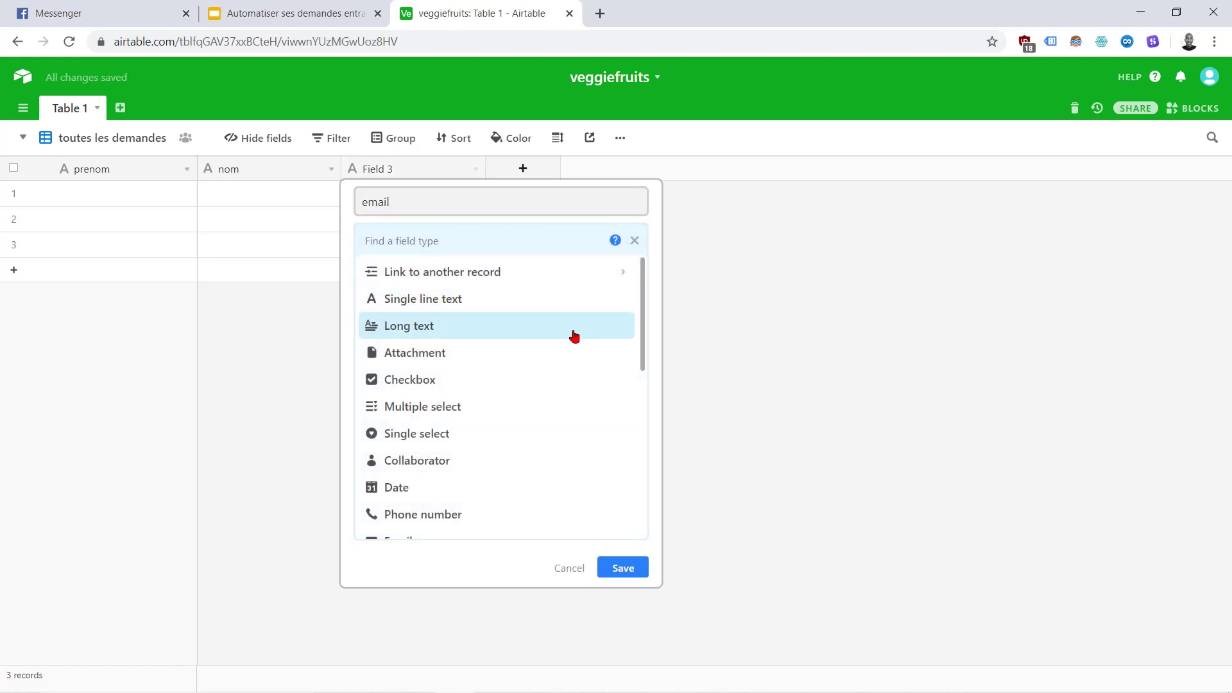
scroll(573, 336, down, 1)
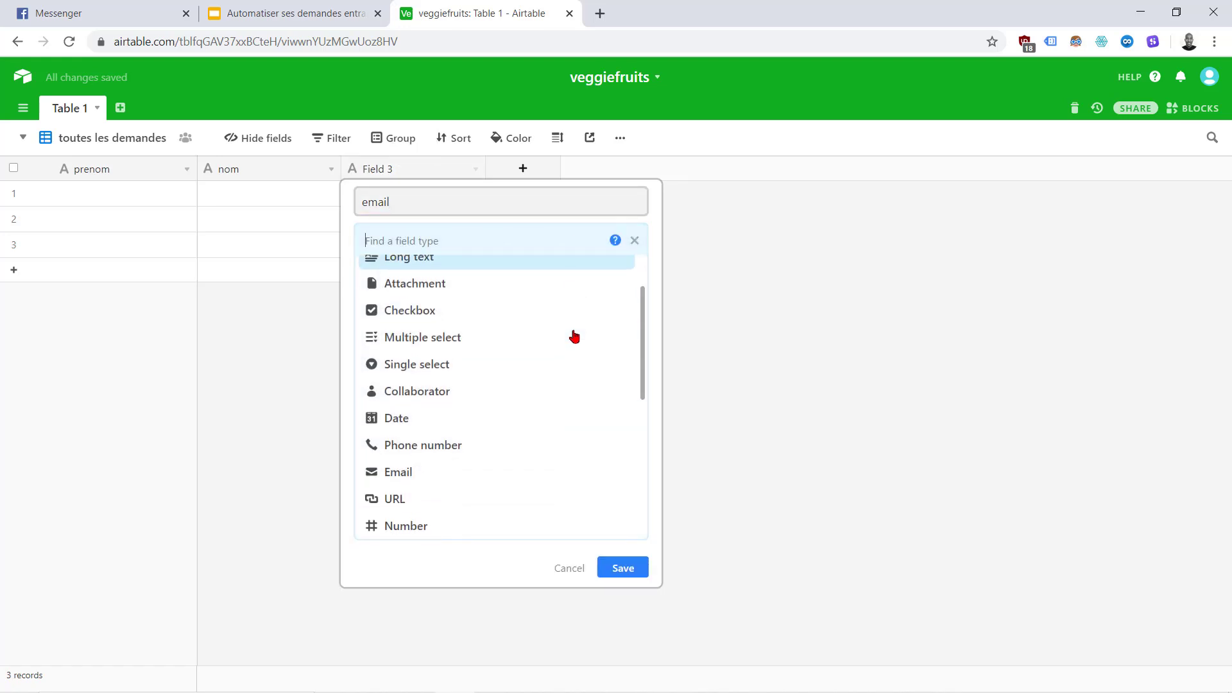
click(412, 462)
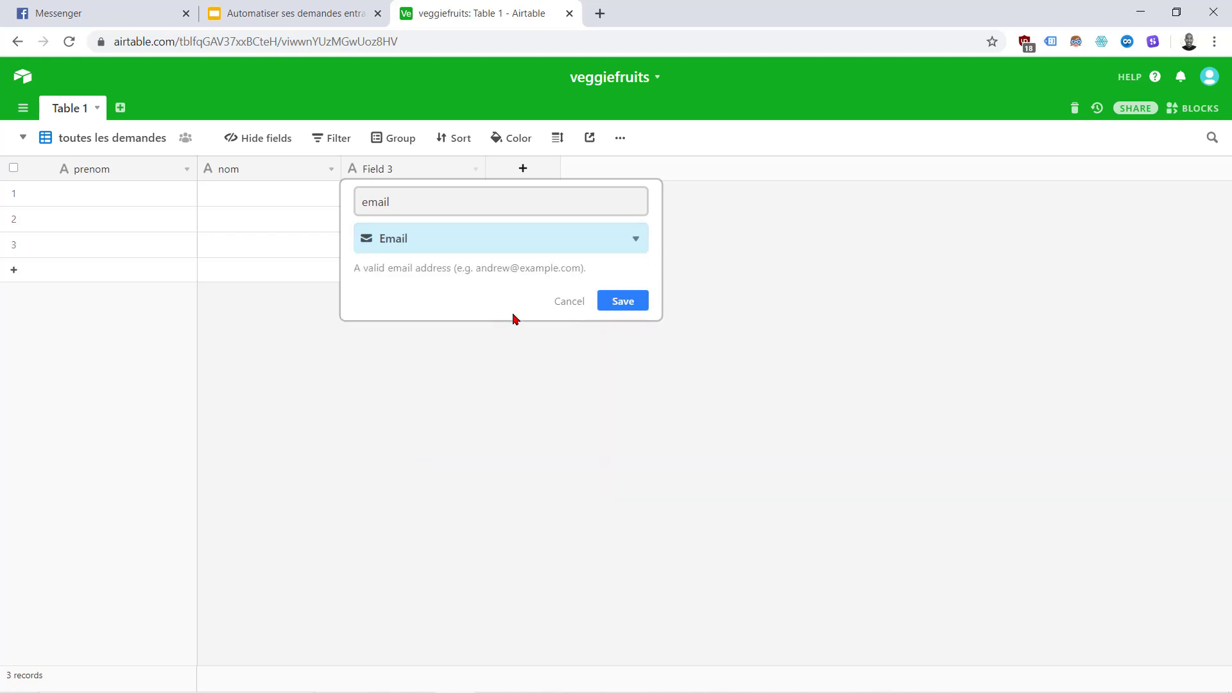
click(619, 305)
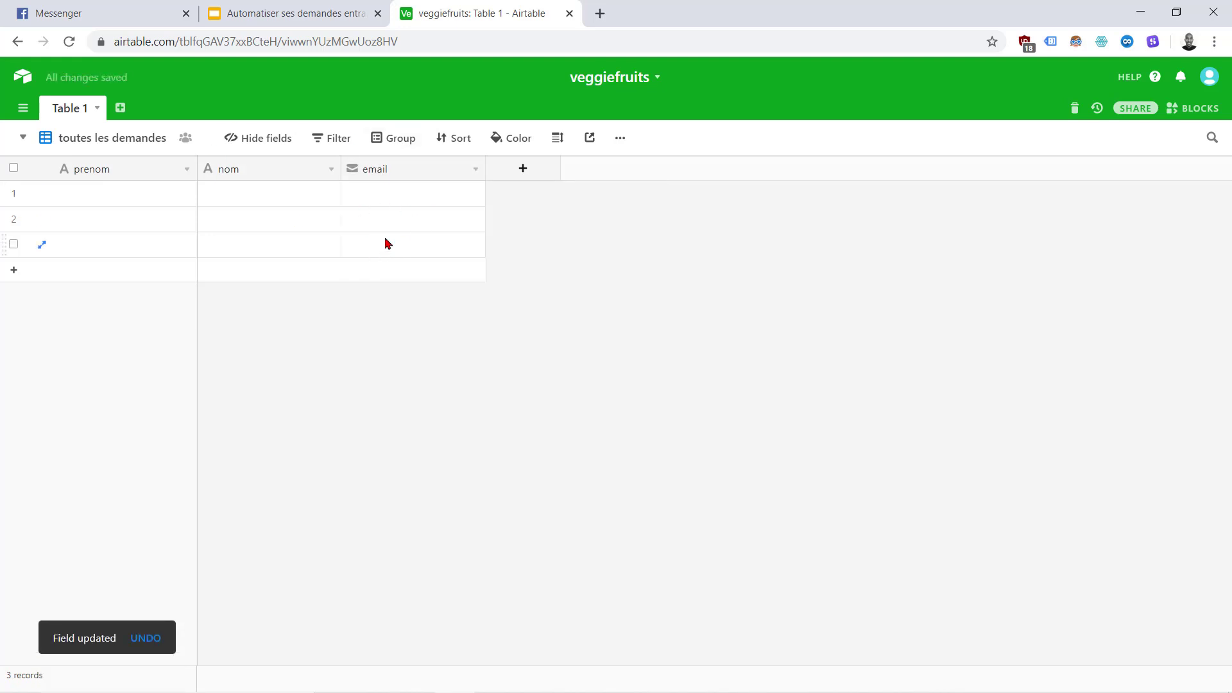
Step: Consult the presentation's column list and add a field named téléphone of type Single line text after email in Airtable, saving it
click(291, 9)
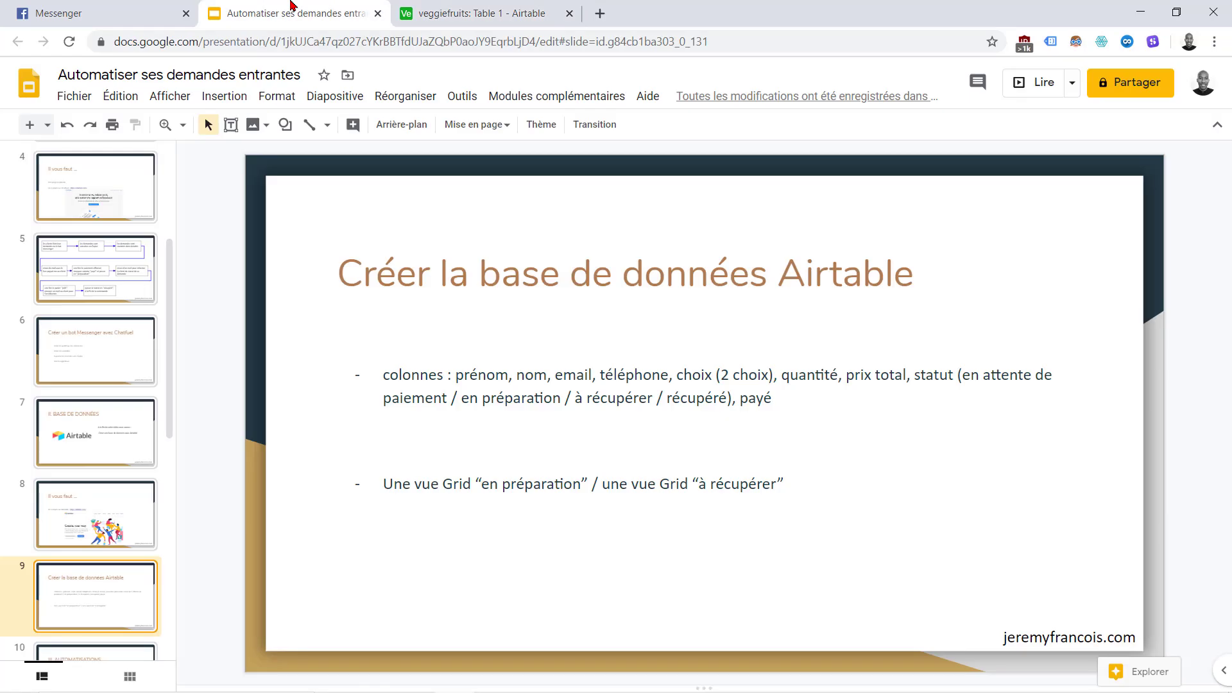
click(463, 7)
click(522, 168)
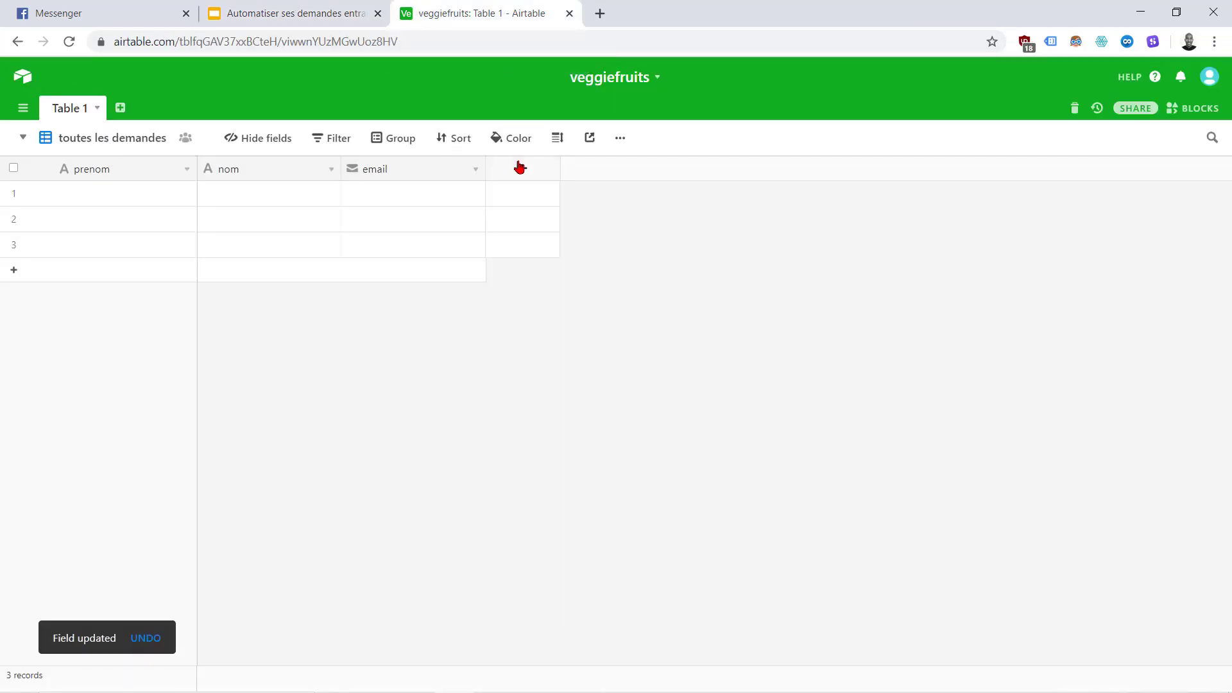
text(télép)
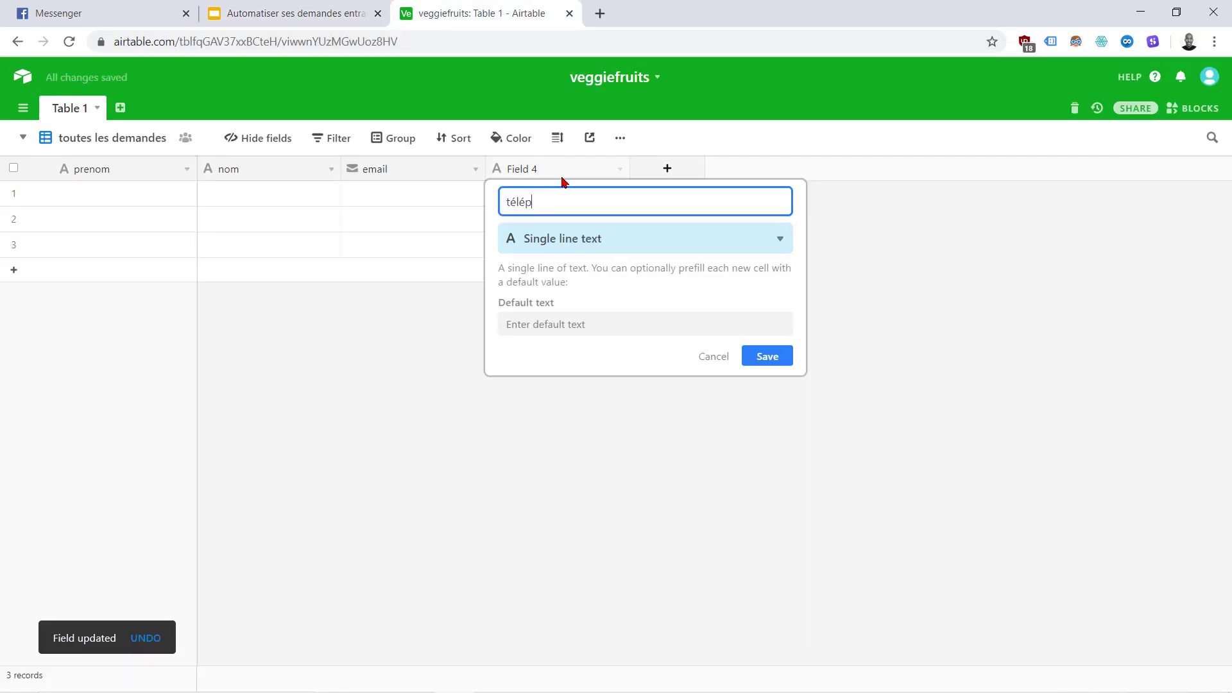
text(hone)
click(656, 238)
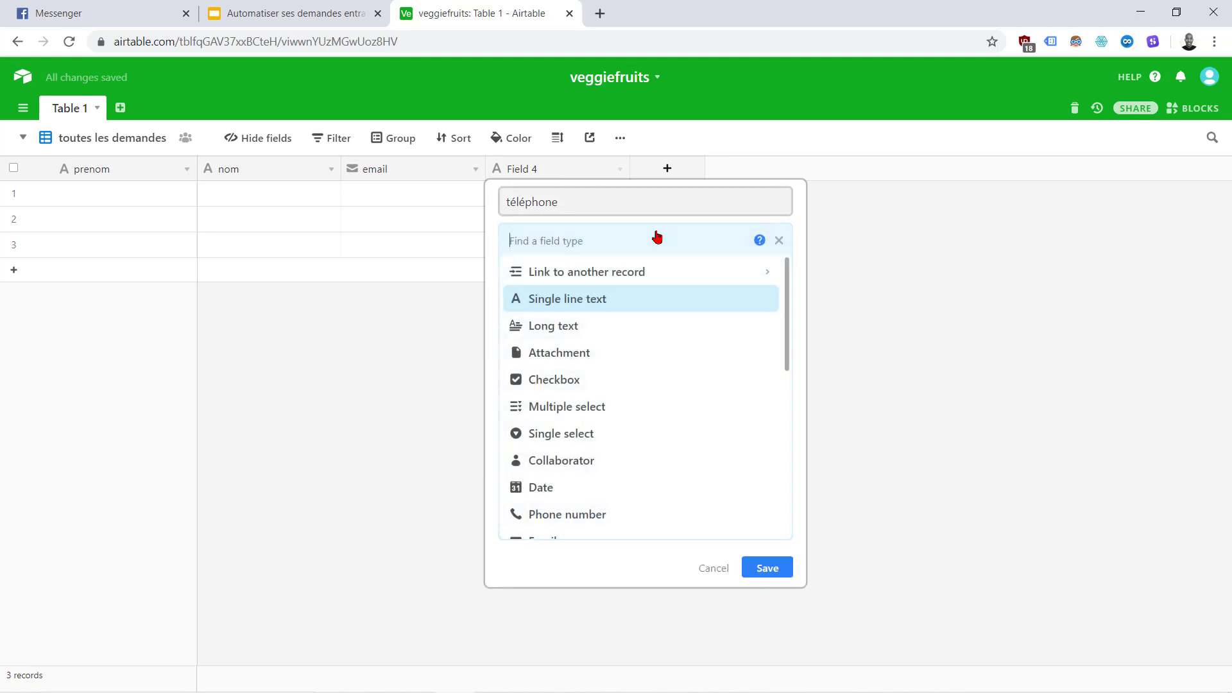
scroll(679, 355, down, 4)
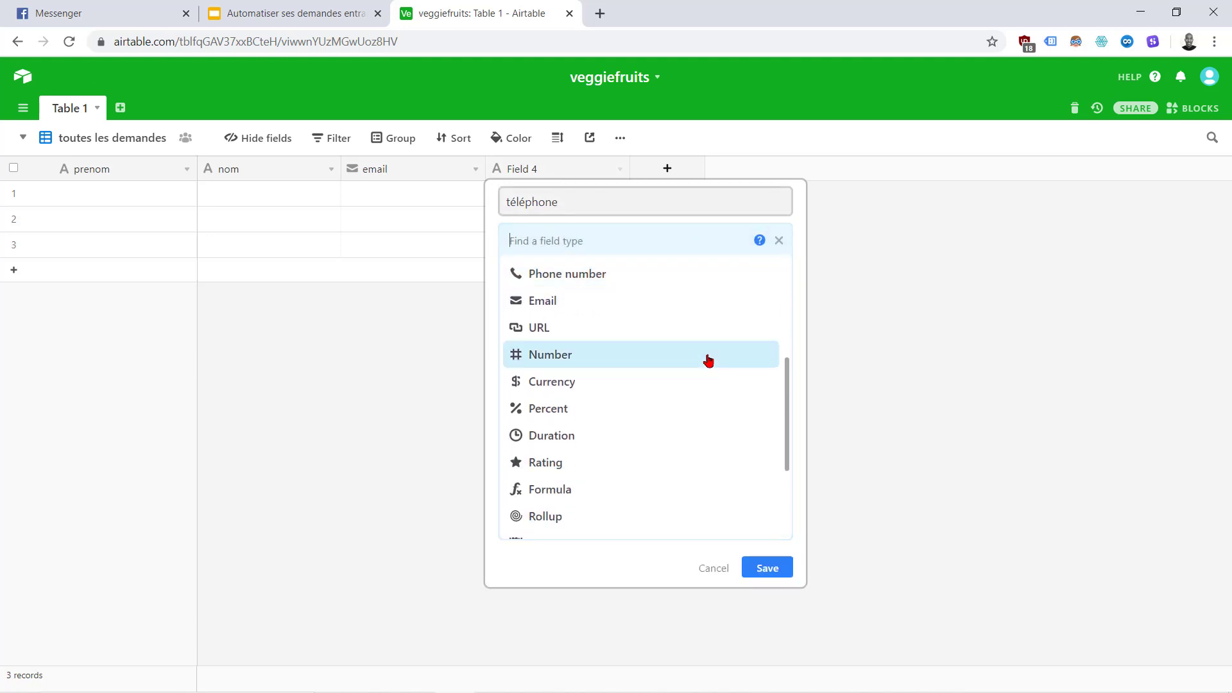
scroll(689, 370, down, 3)
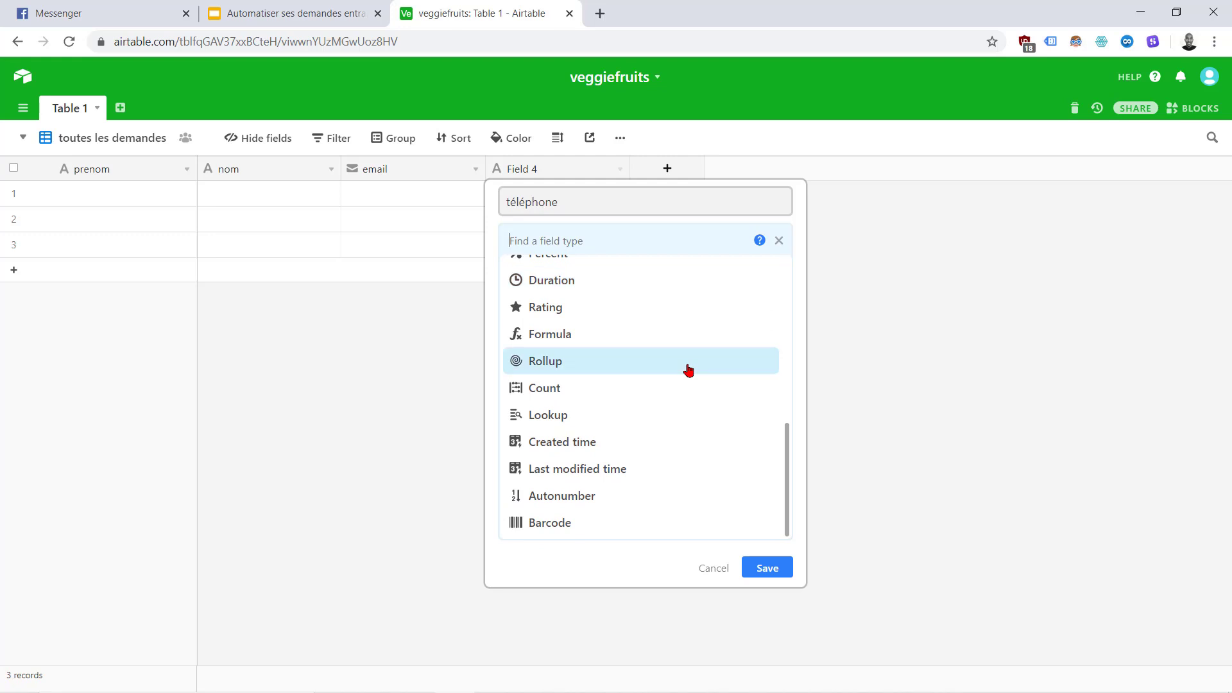
scroll(688, 370, up, 4)
scroll(688, 370, up, 3)
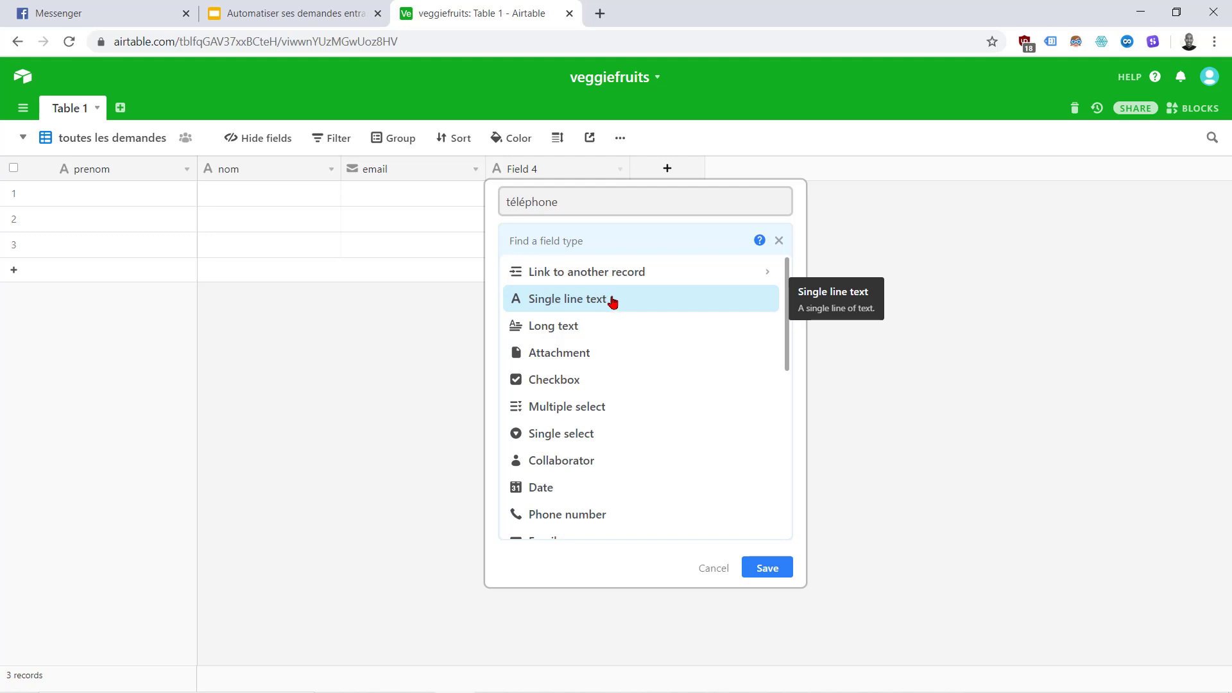
scroll(643, 368, down, 2)
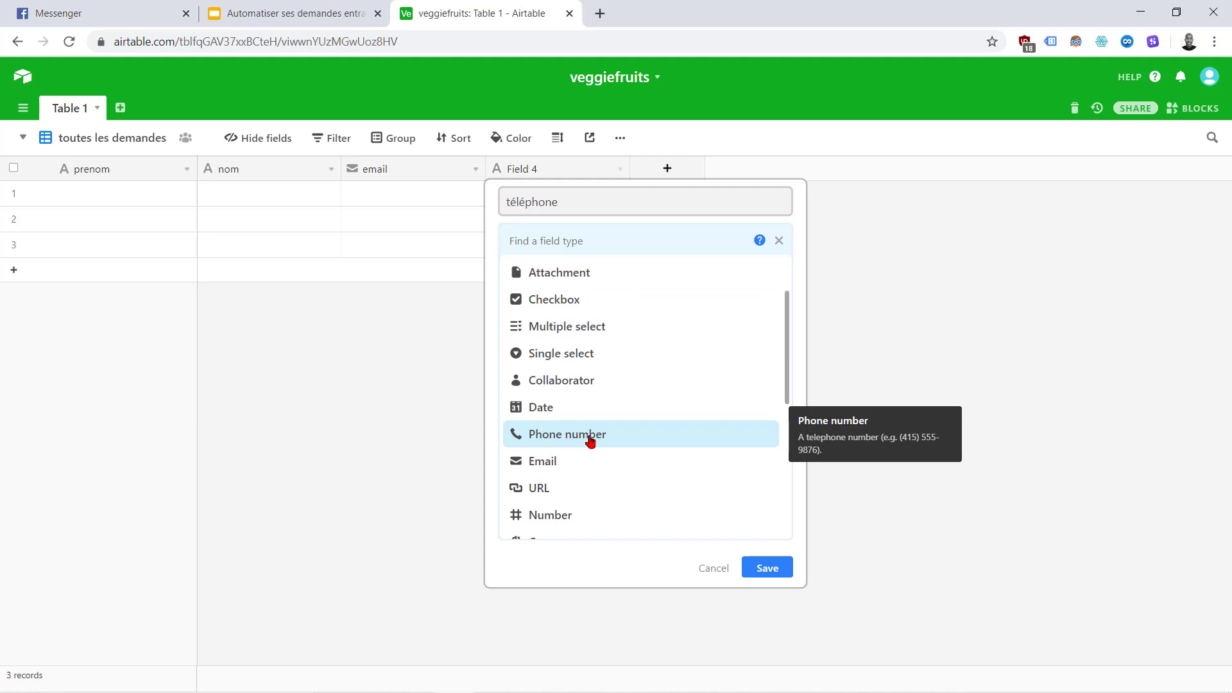
scroll(590, 440, up, 3)
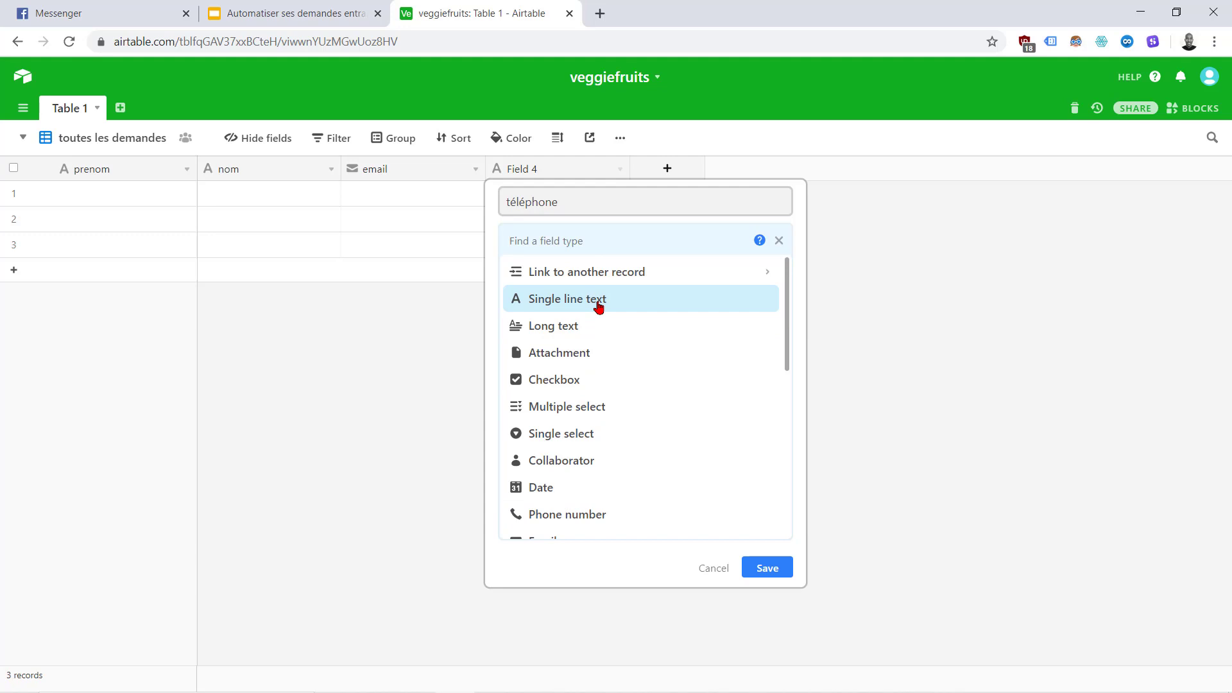
click(599, 301)
click(767, 356)
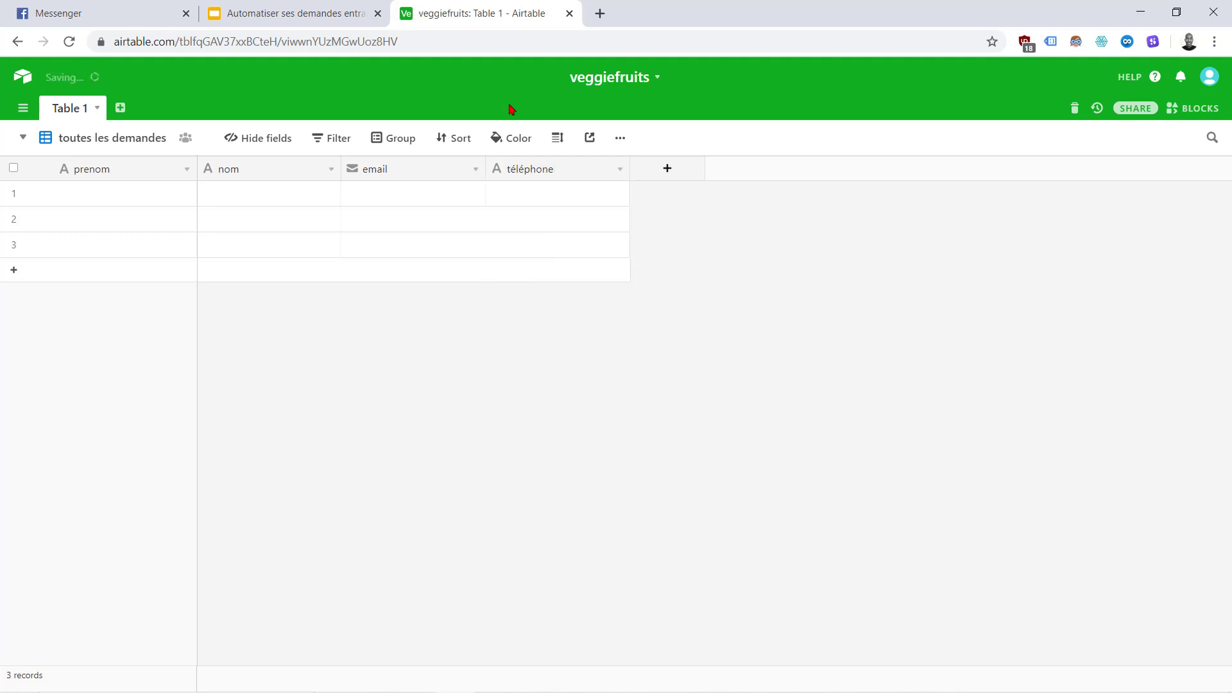
Step: Look up the next column in the presentation and create a field named choix of type Single select after téléphone in Airtable
click(273, 9)
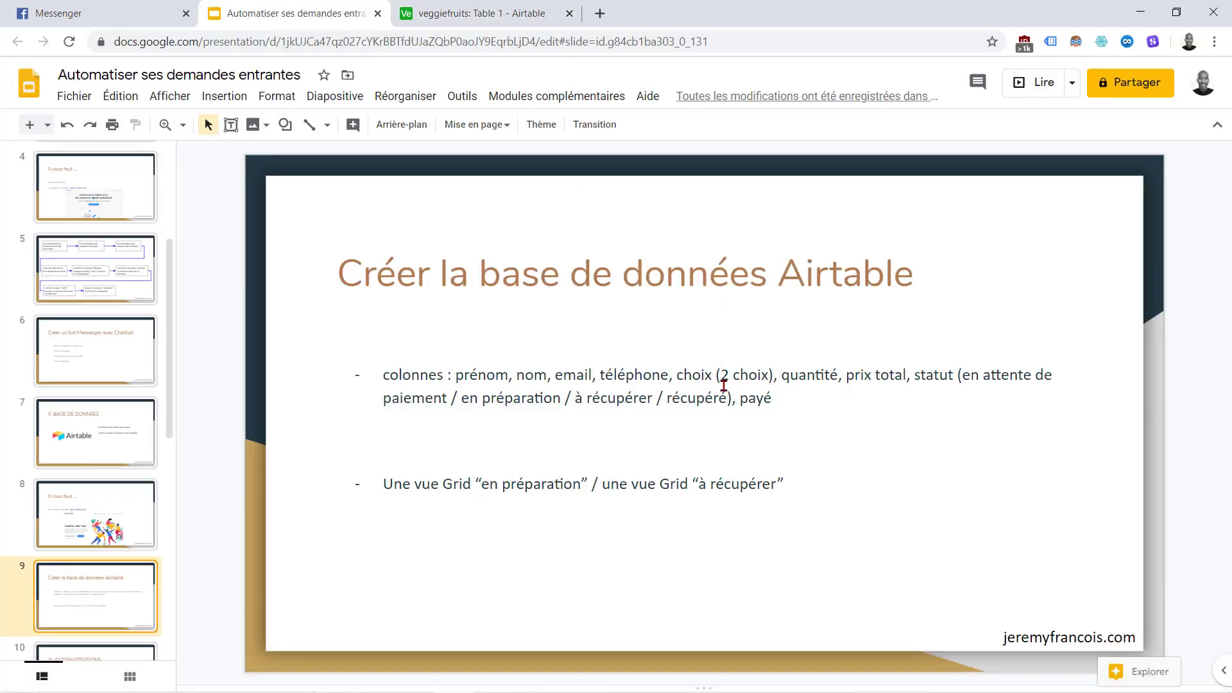
click(481, 13)
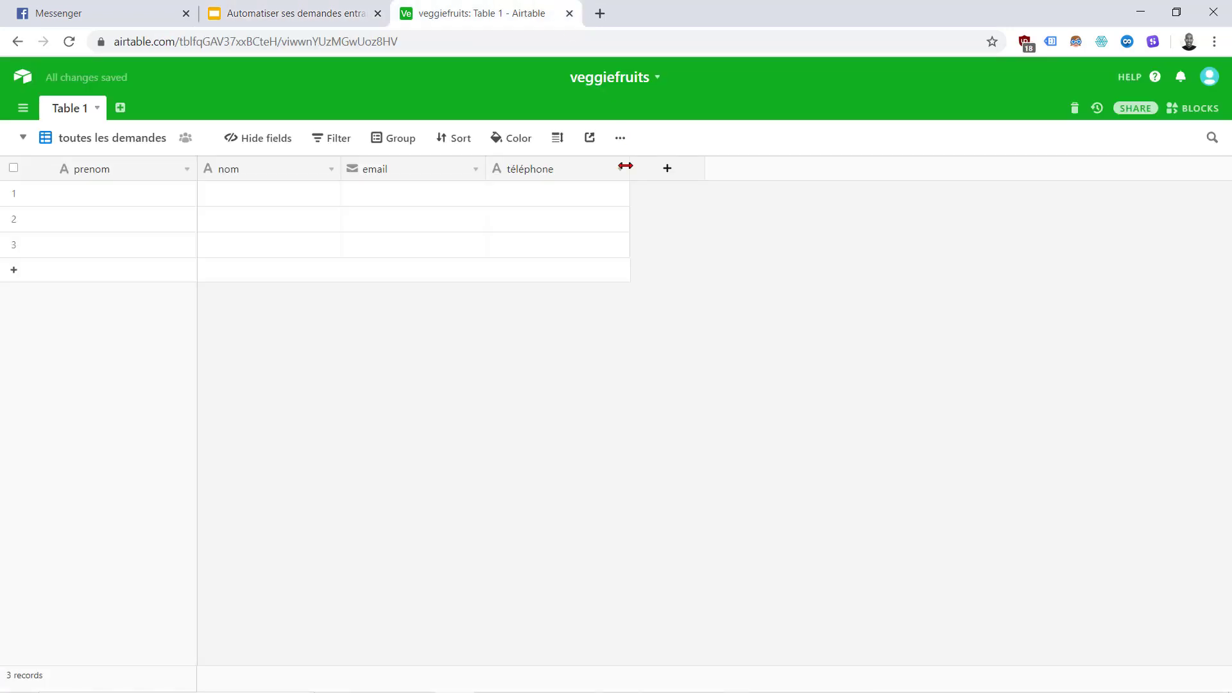
click(662, 169)
text(choix)
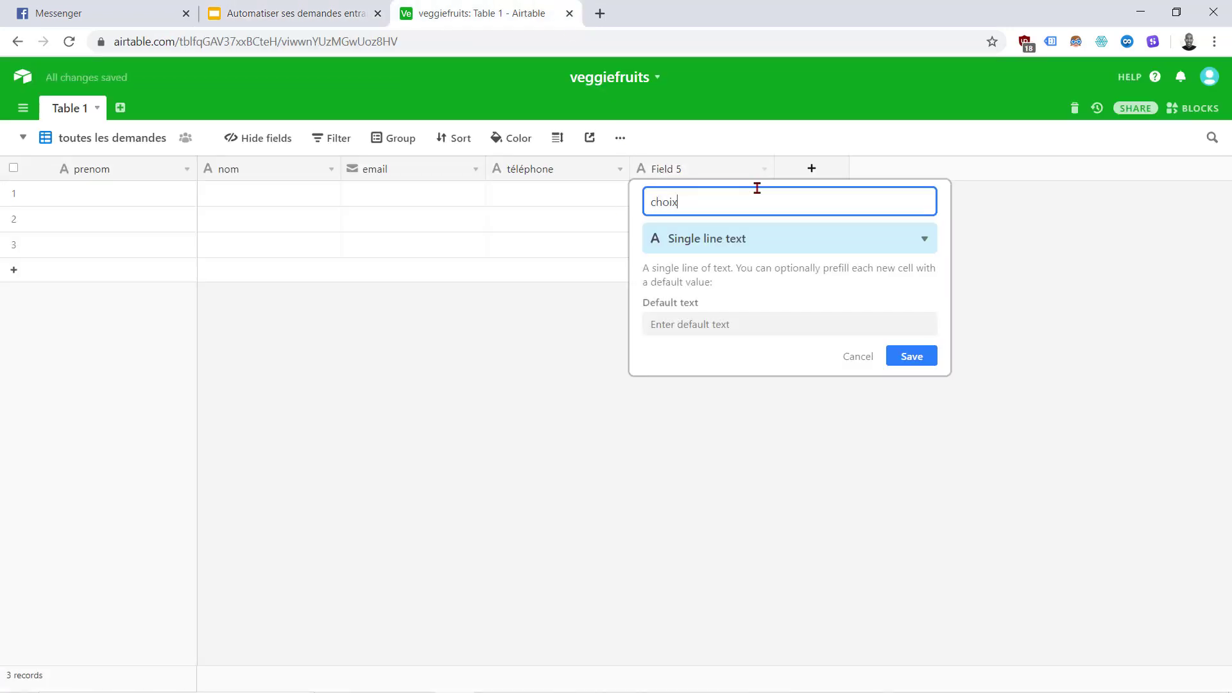
click(758, 238)
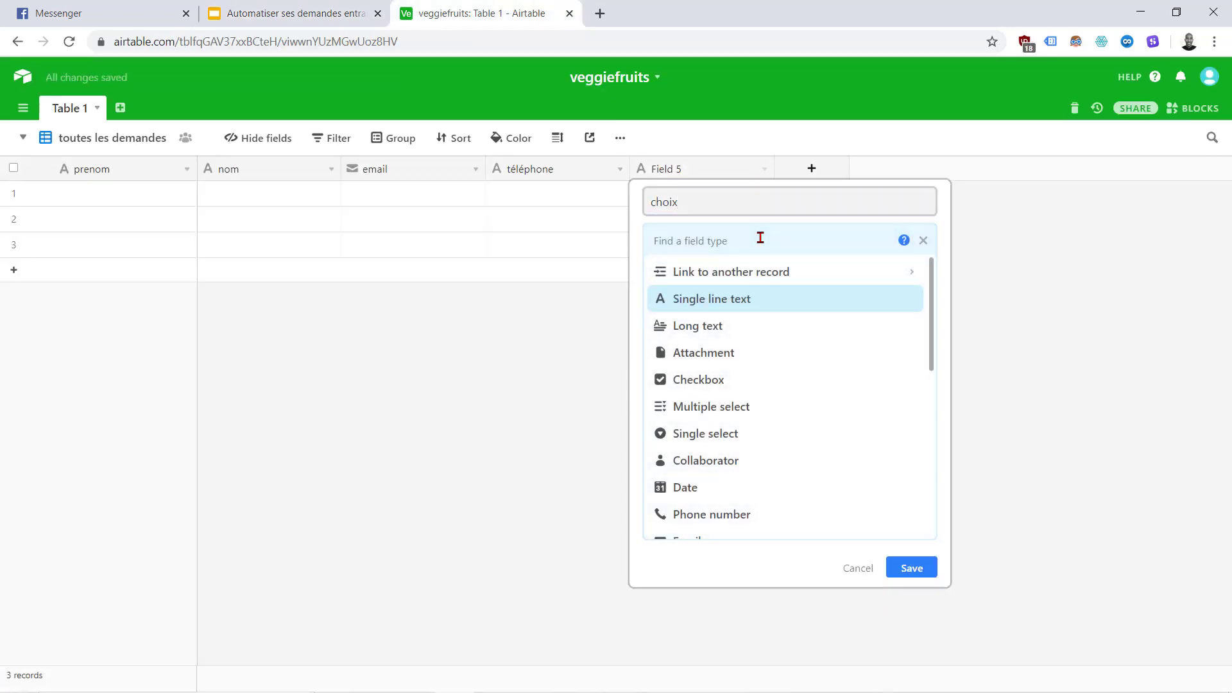
click(735, 434)
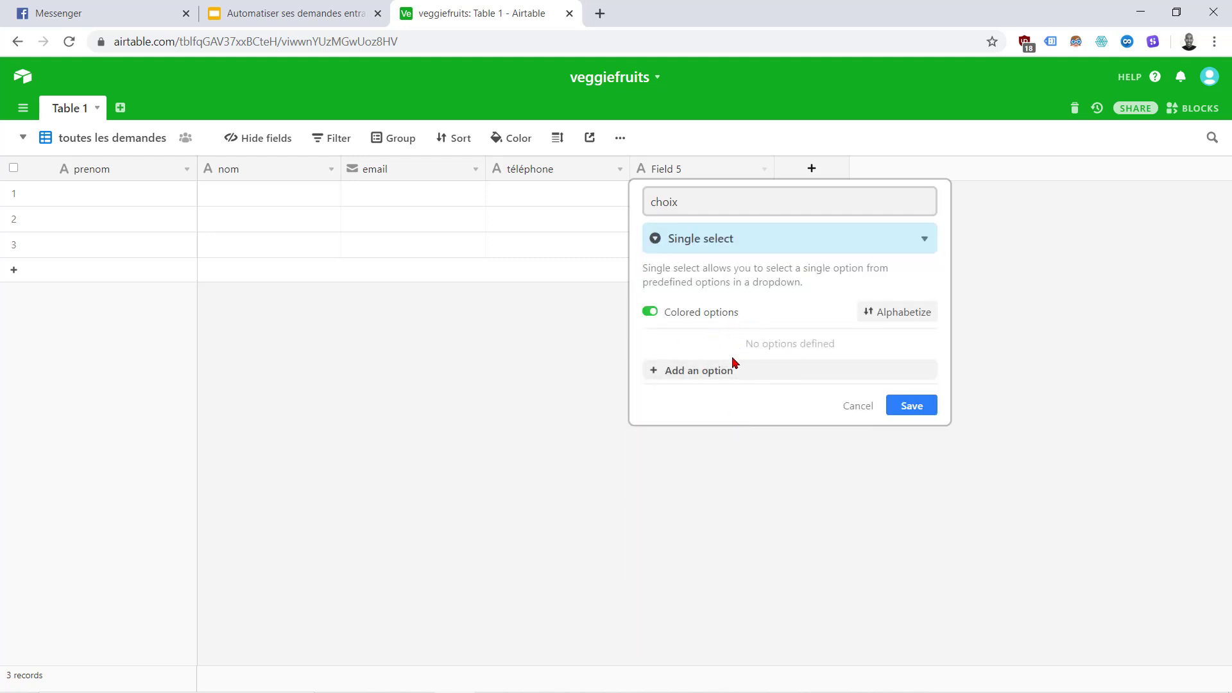
Step: Define the options "panier de fruits" and "panier de légumes" for the choix field and save it
click(730, 370)
text(pani)
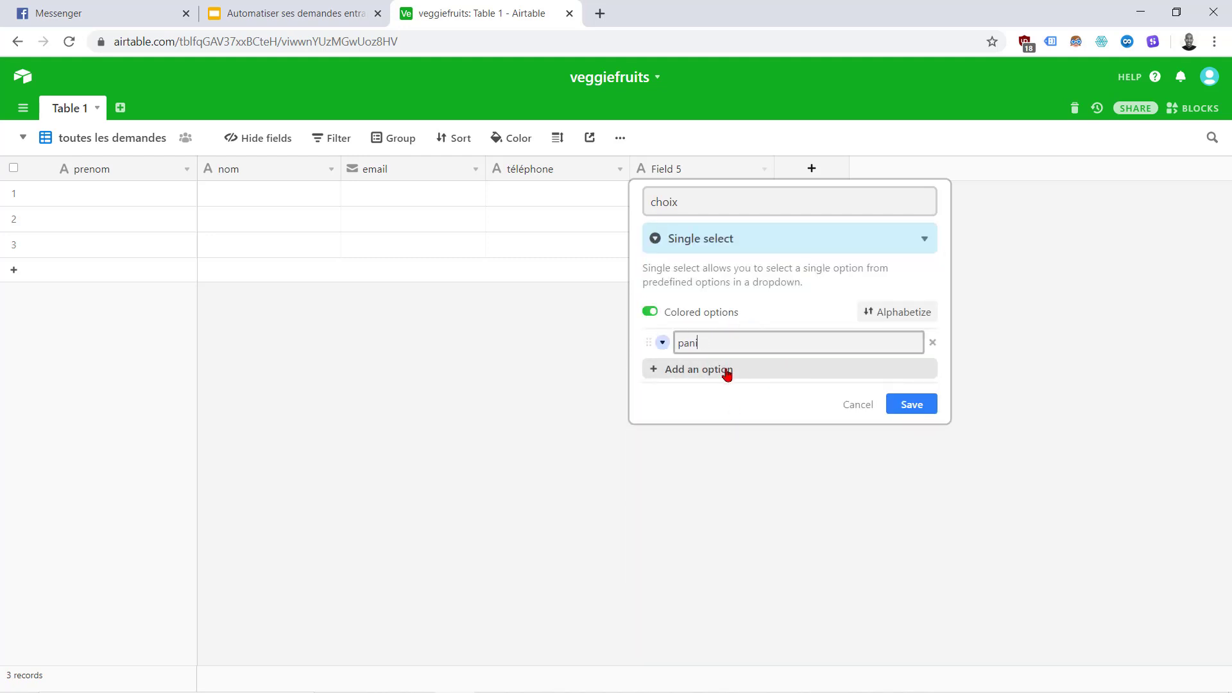
text(er de fruits)
click(727, 371)
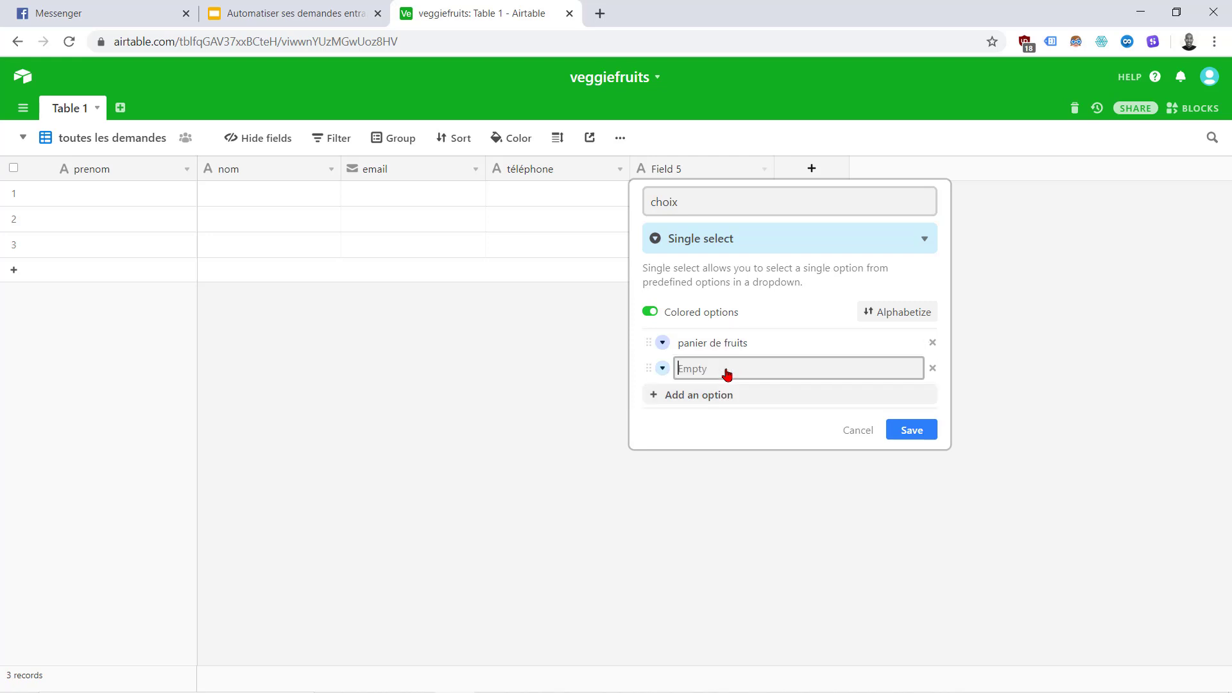
text(panier de légumes)
click(903, 429)
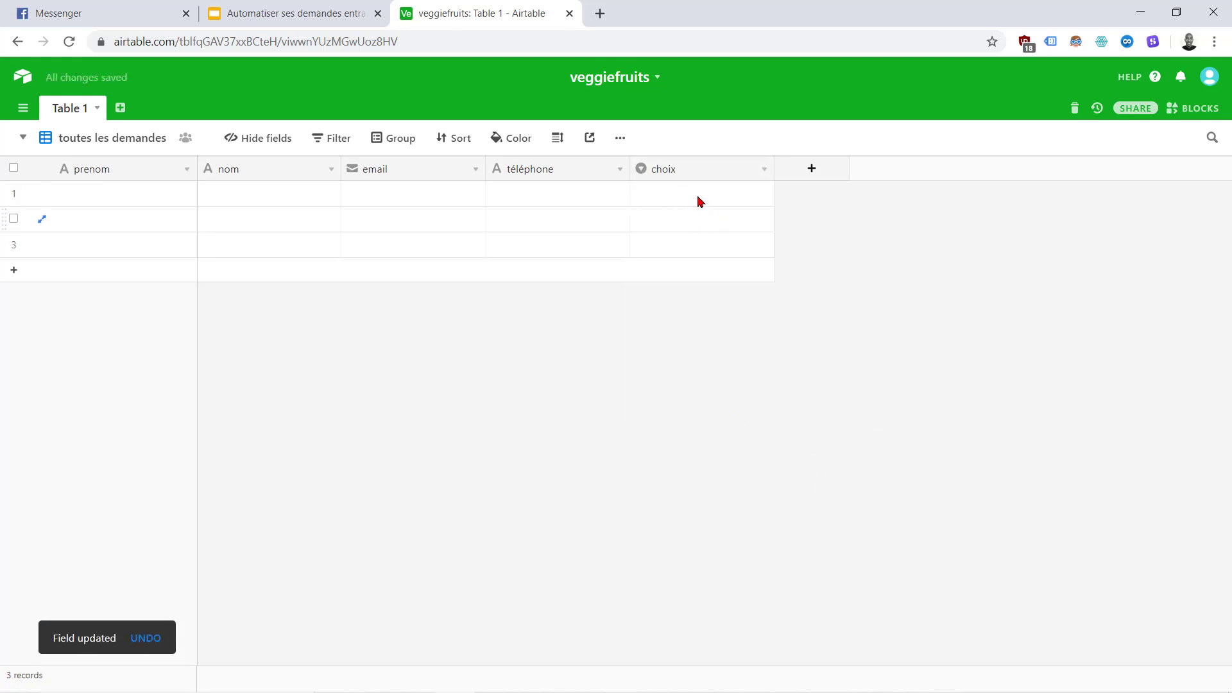
Step: Consult the presentation's column list and add a Number field named quantité with the Integer (2) format after choix in Airtable, saving it
click(291, 11)
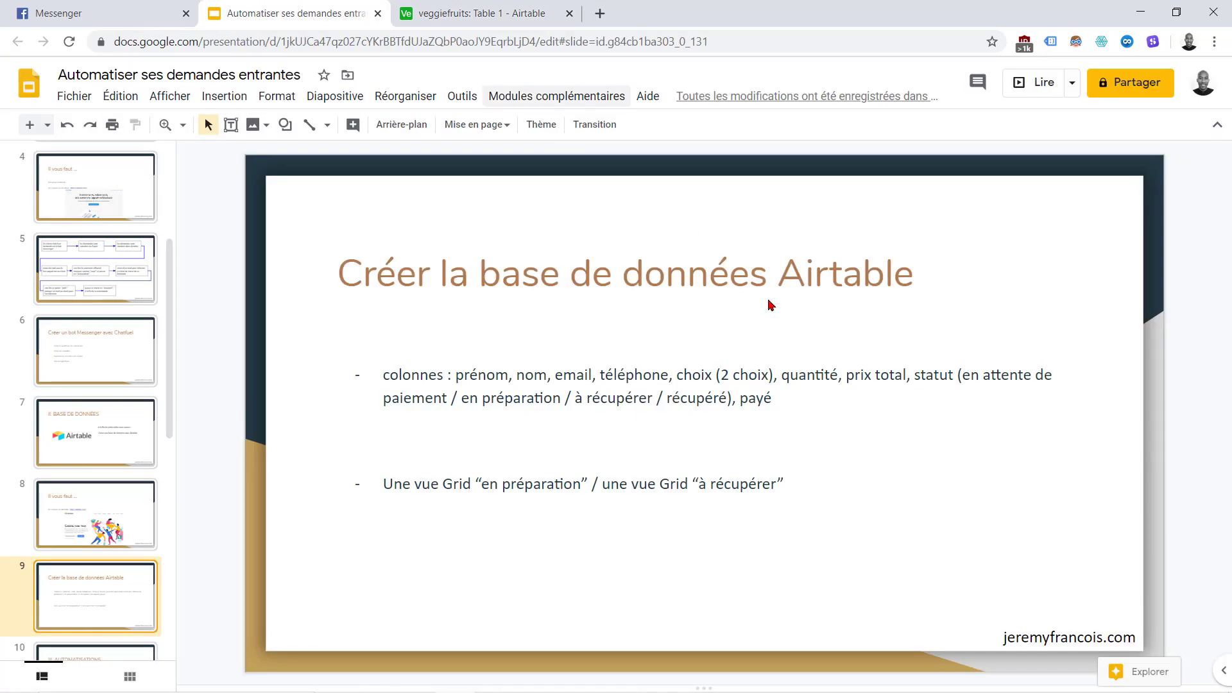
click(513, 13)
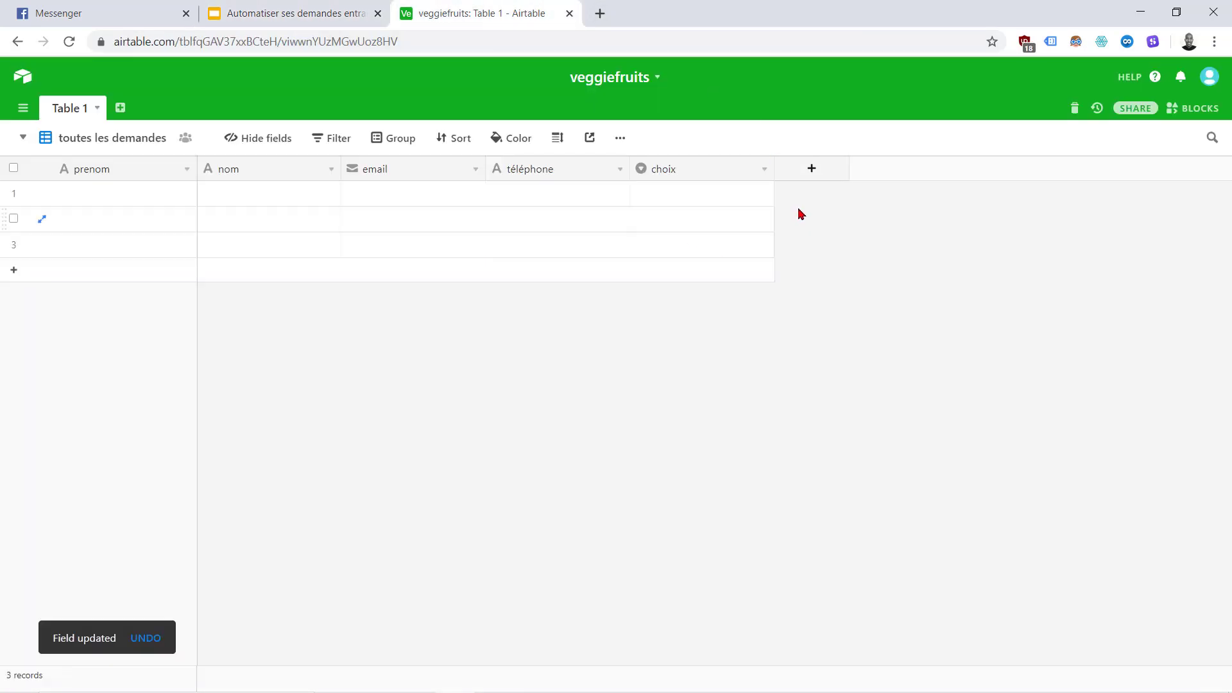
click(808, 169)
text(quantité)
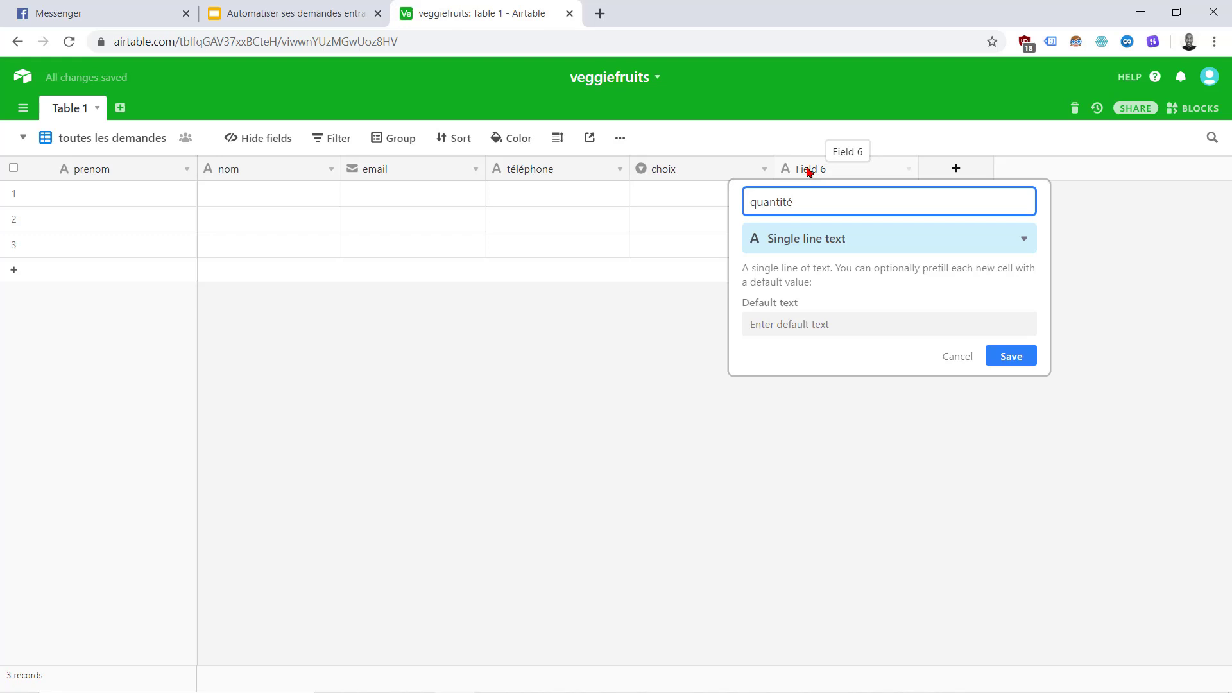
click(907, 241)
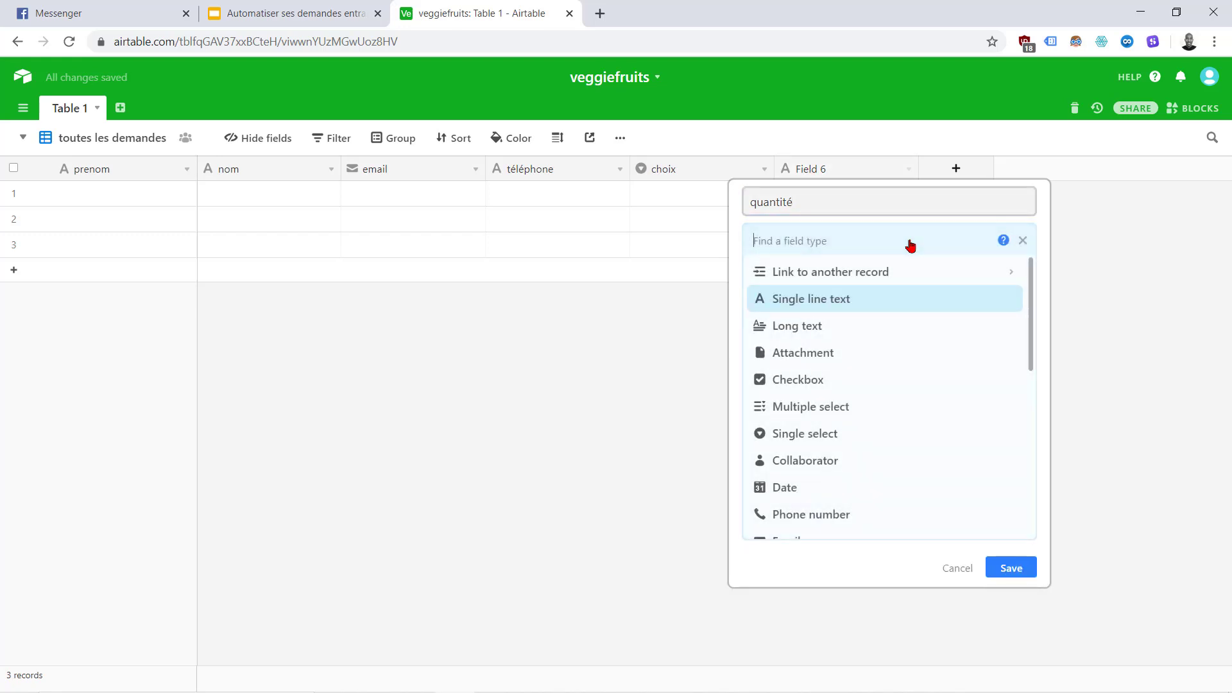
scroll(911, 374, down, 1)
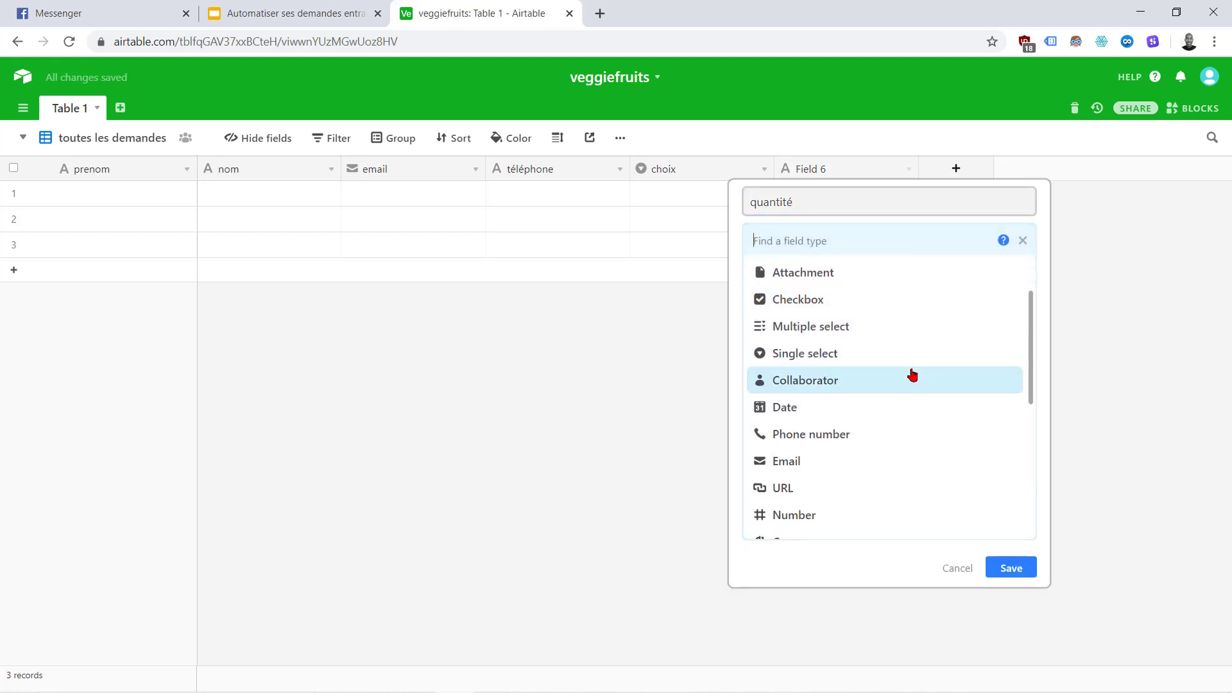
scroll(871, 404, down, 1)
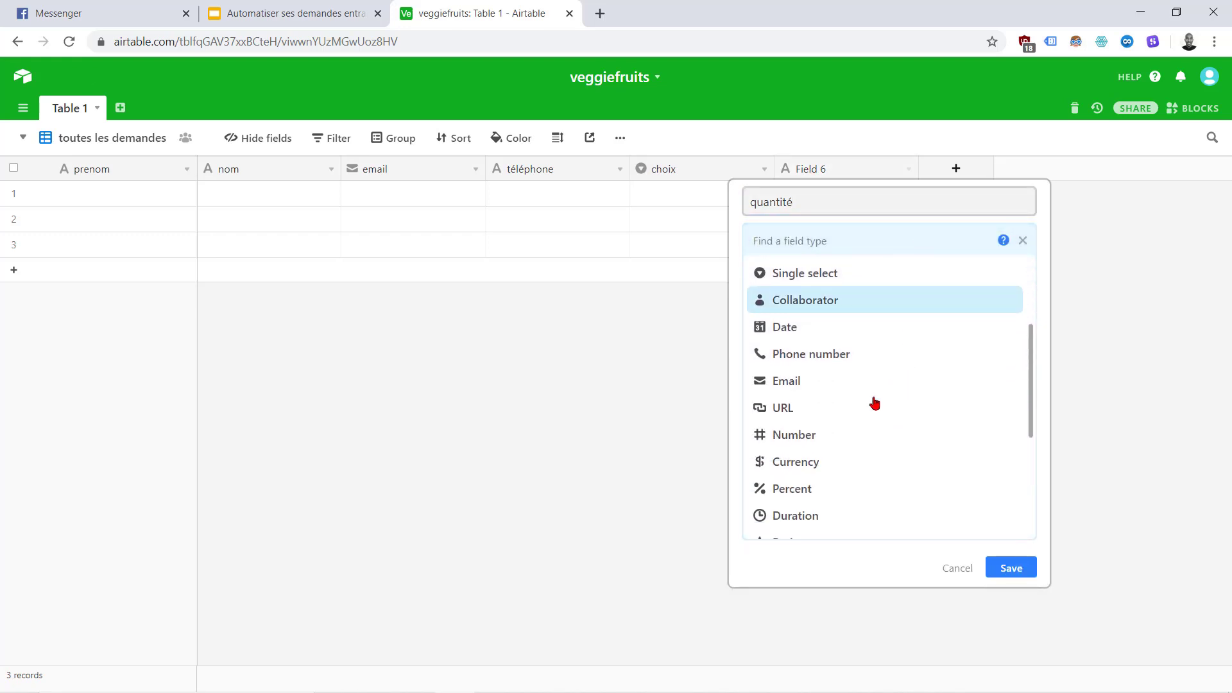
click(844, 442)
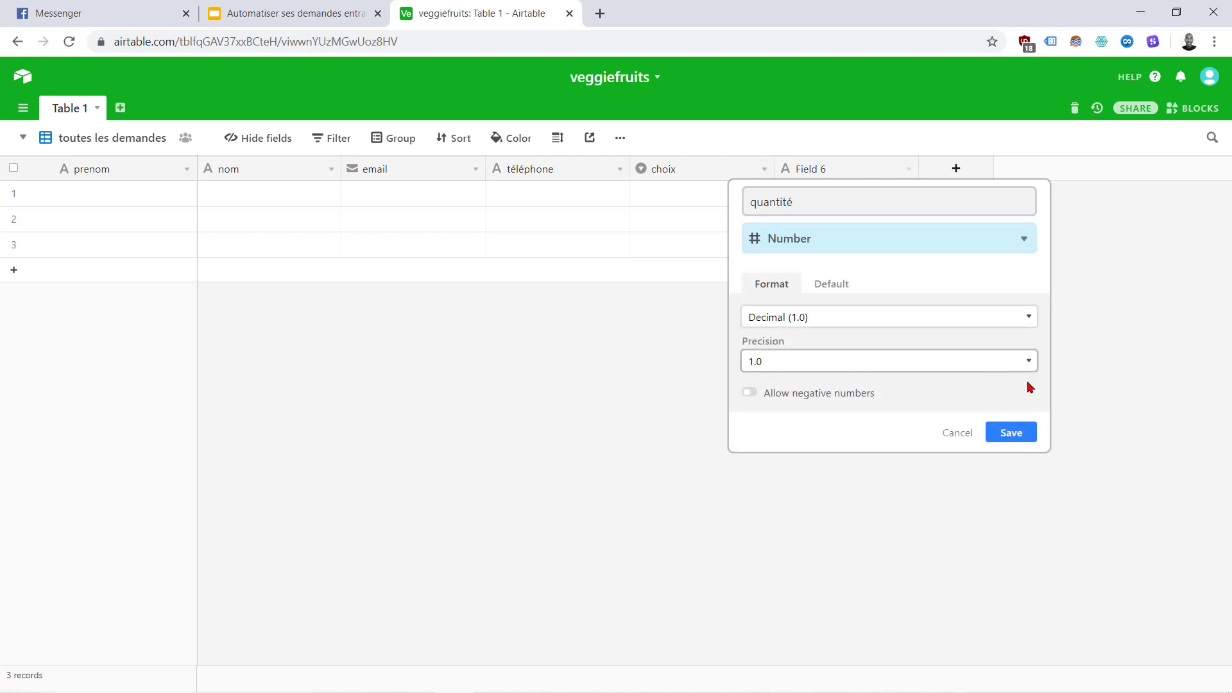
click(923, 321)
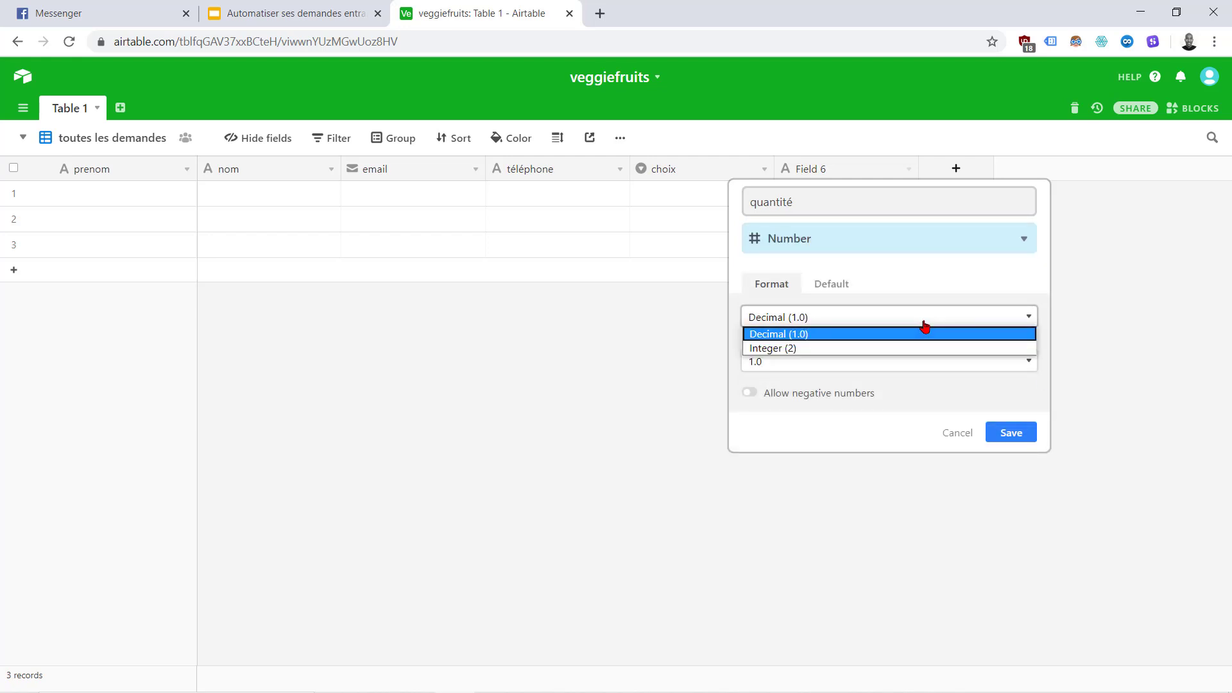
click(787, 350)
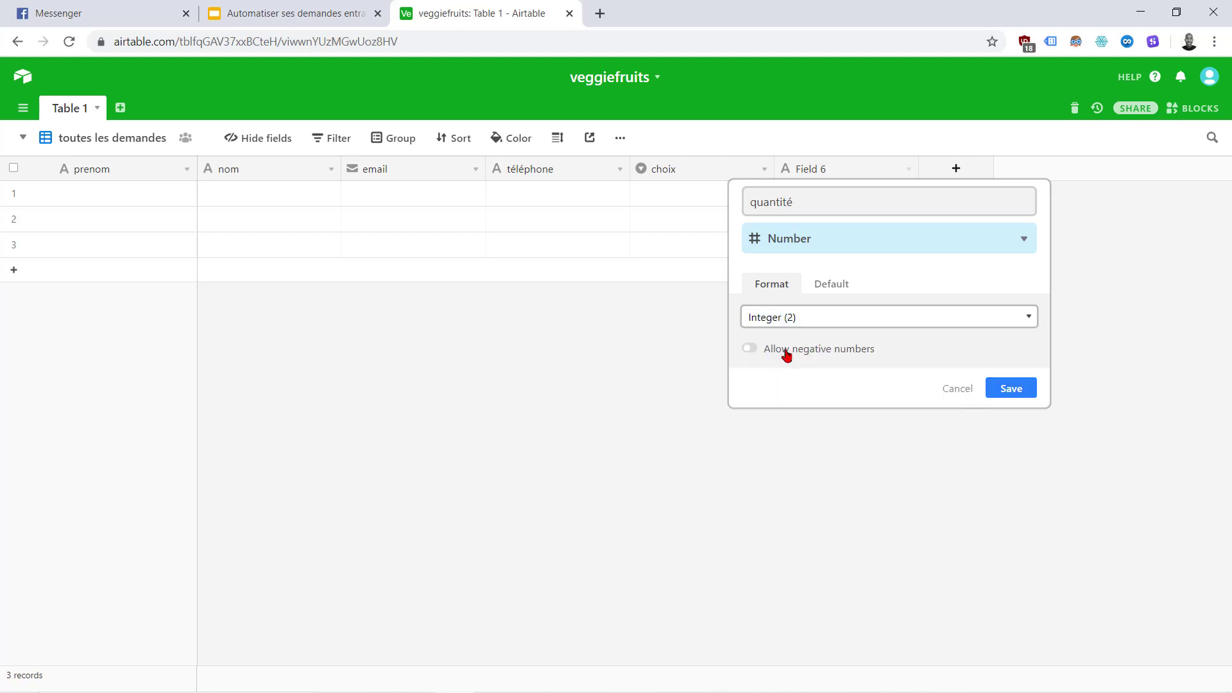
click(999, 392)
Step: Check the presentation's column list and add a Number field named total with the Integer (2) format after quantité in Airtable, saving it
click(319, 9)
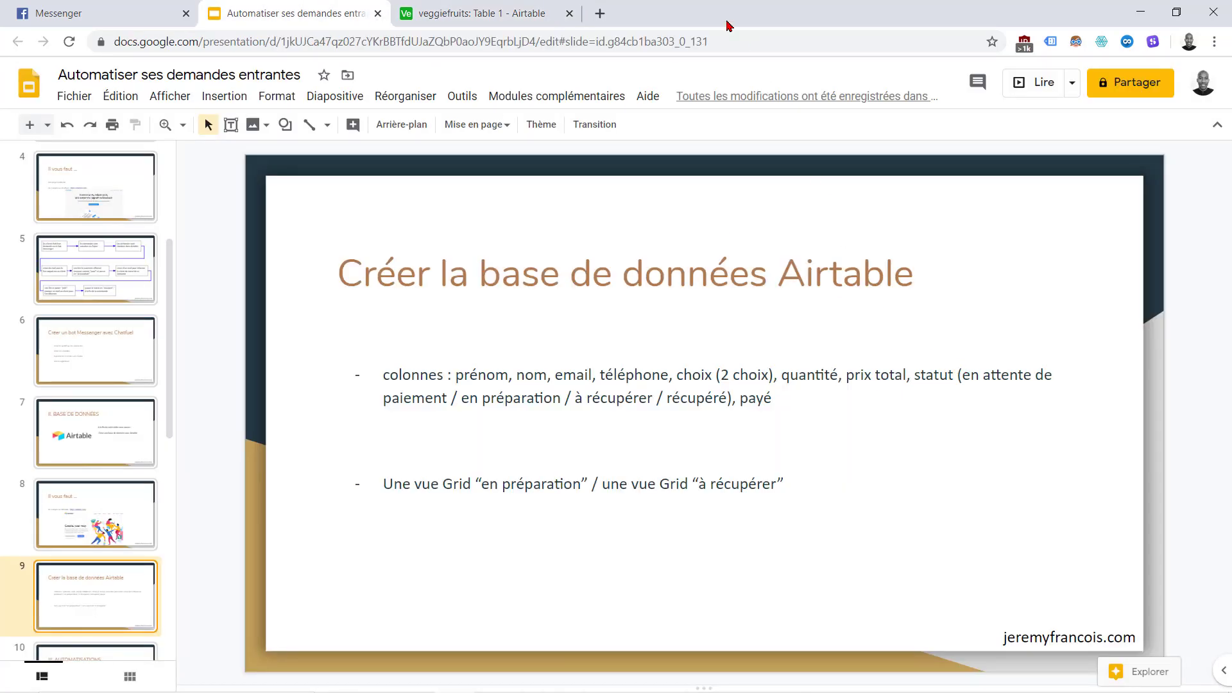
click(475, 13)
click(954, 169)
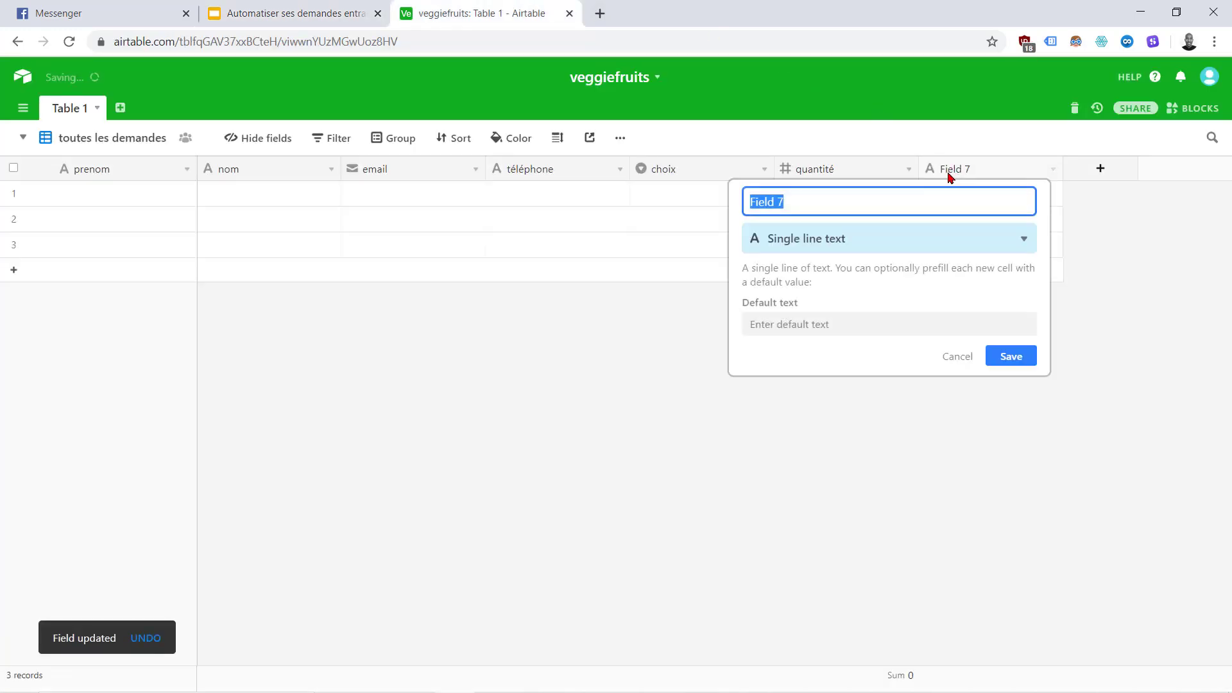
text(total)
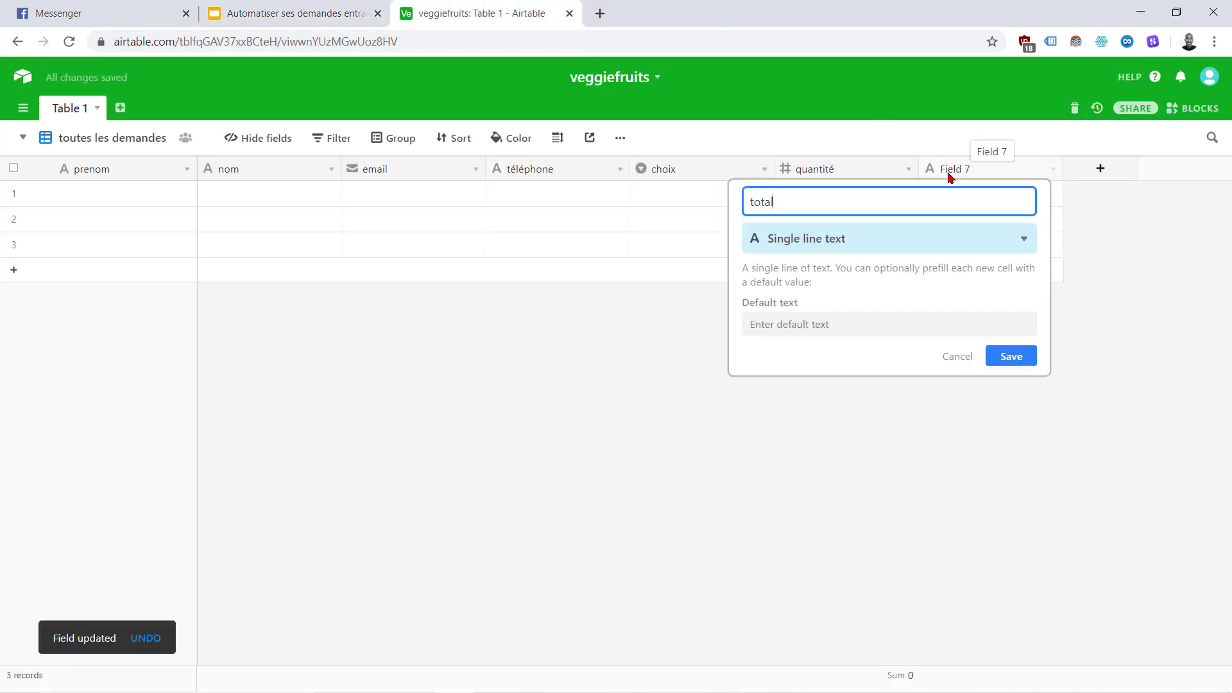
click(943, 241)
scroll(885, 449, down, 2)
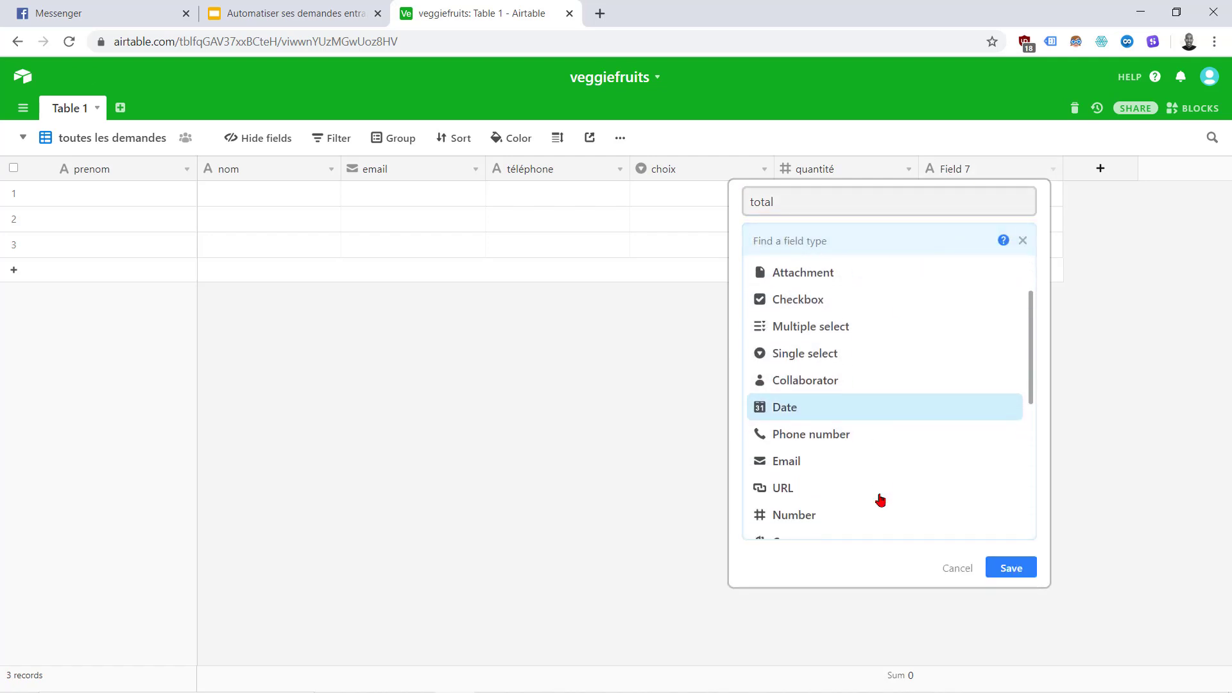
scroll(834, 478, down, 2)
click(828, 437)
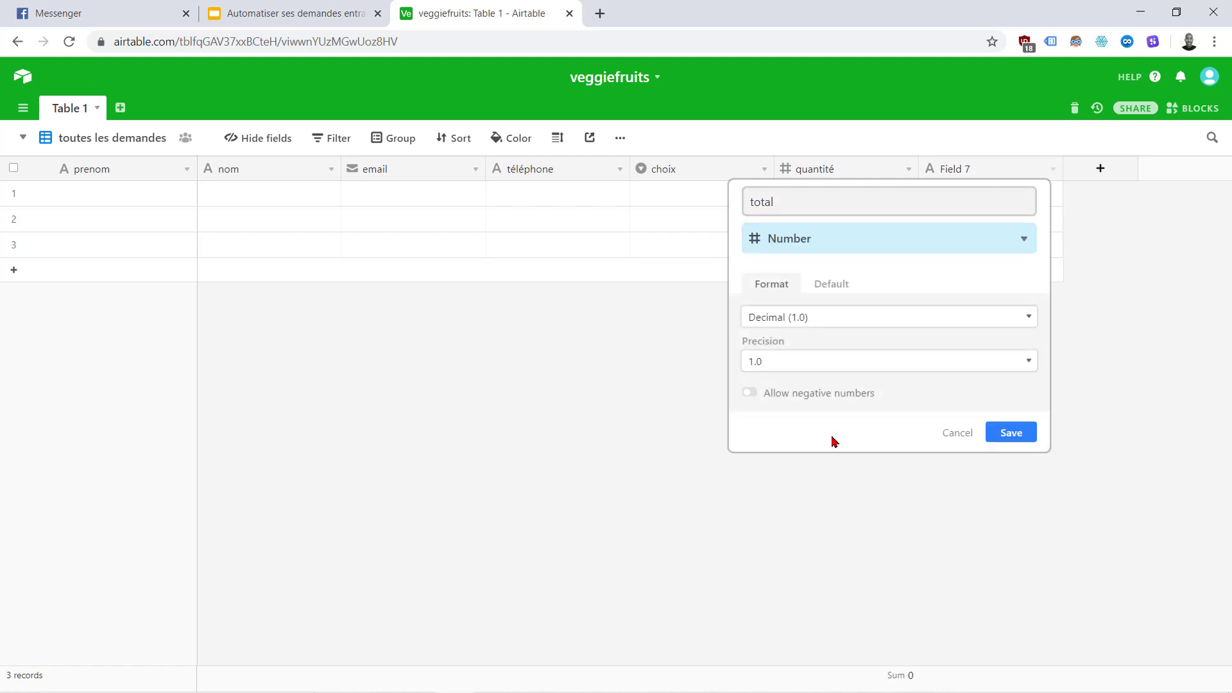
click(850, 319)
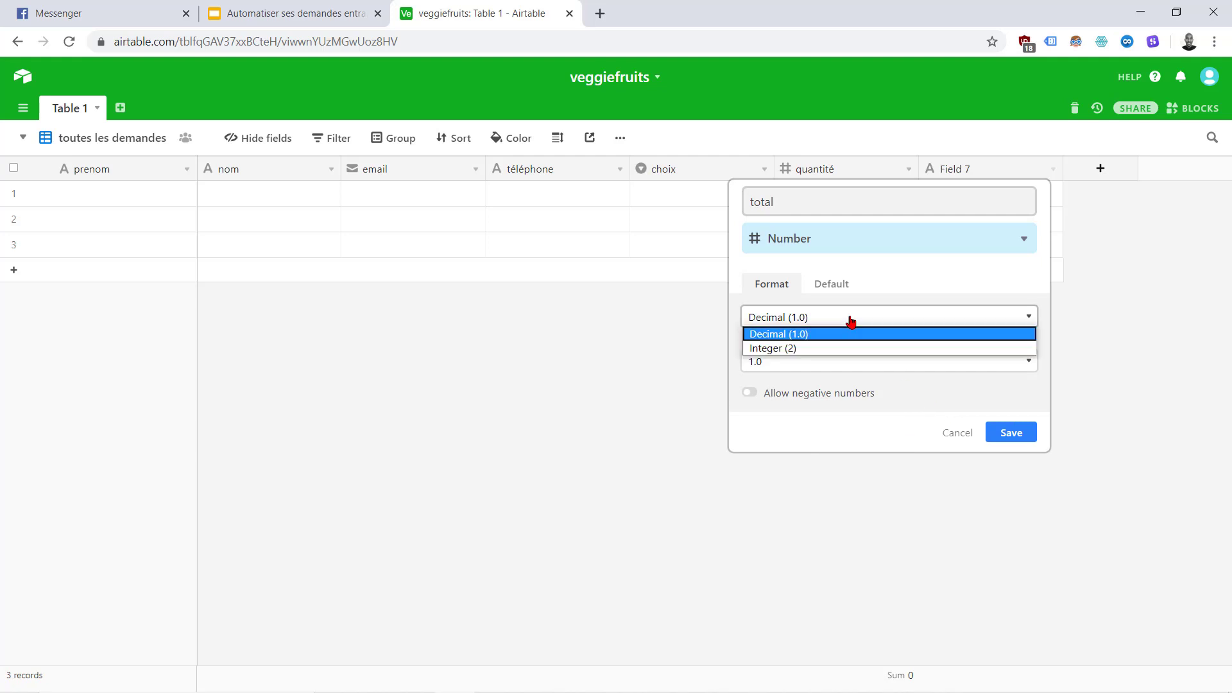
click(828, 349)
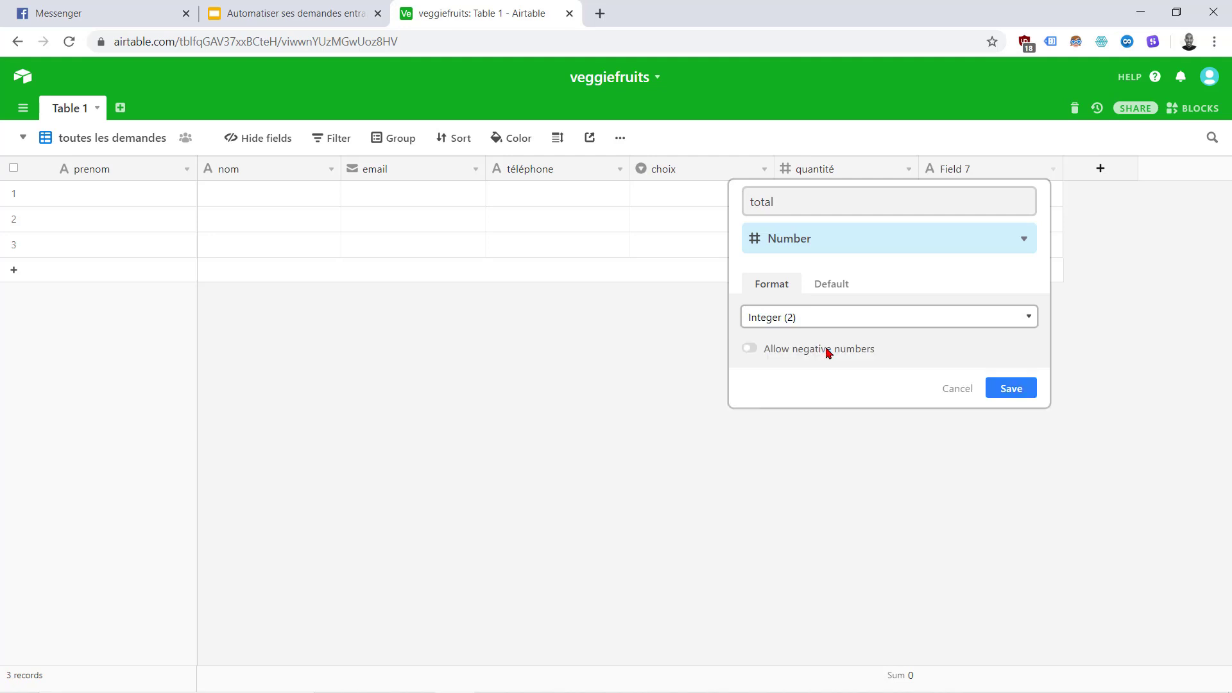
click(1018, 392)
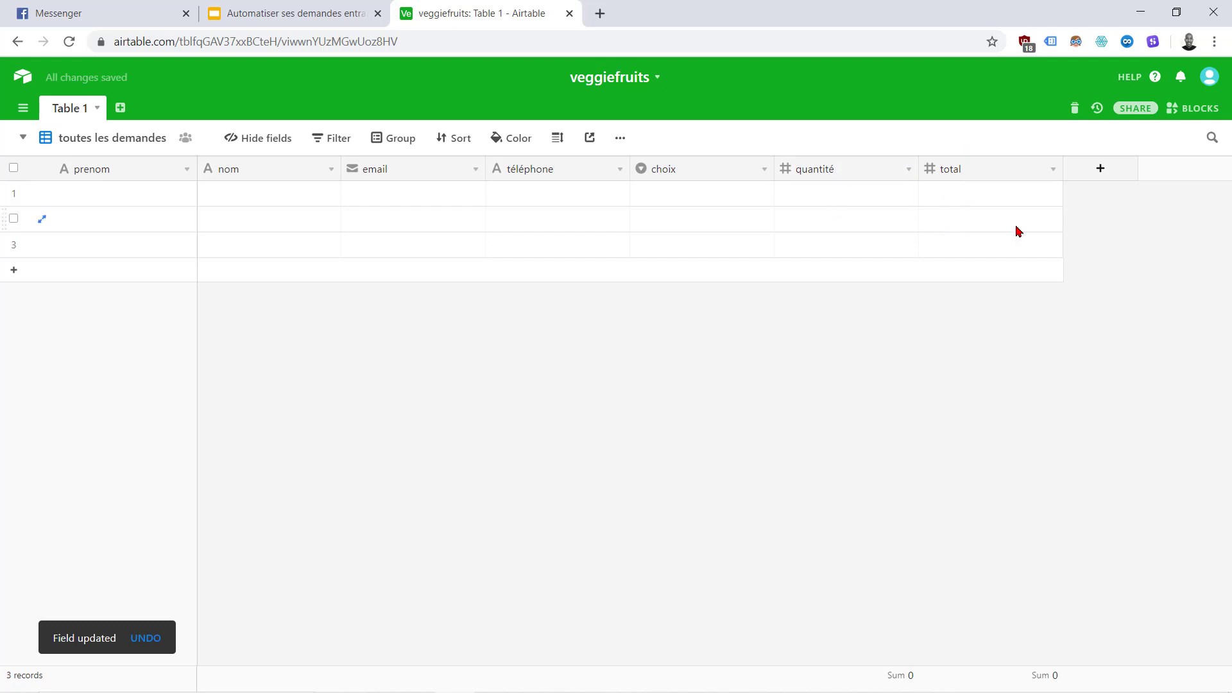
Step: Copy the statut values "en attente de paiement / en préparation / à récupérer / récupéré" from the presentation slide
click(317, 6)
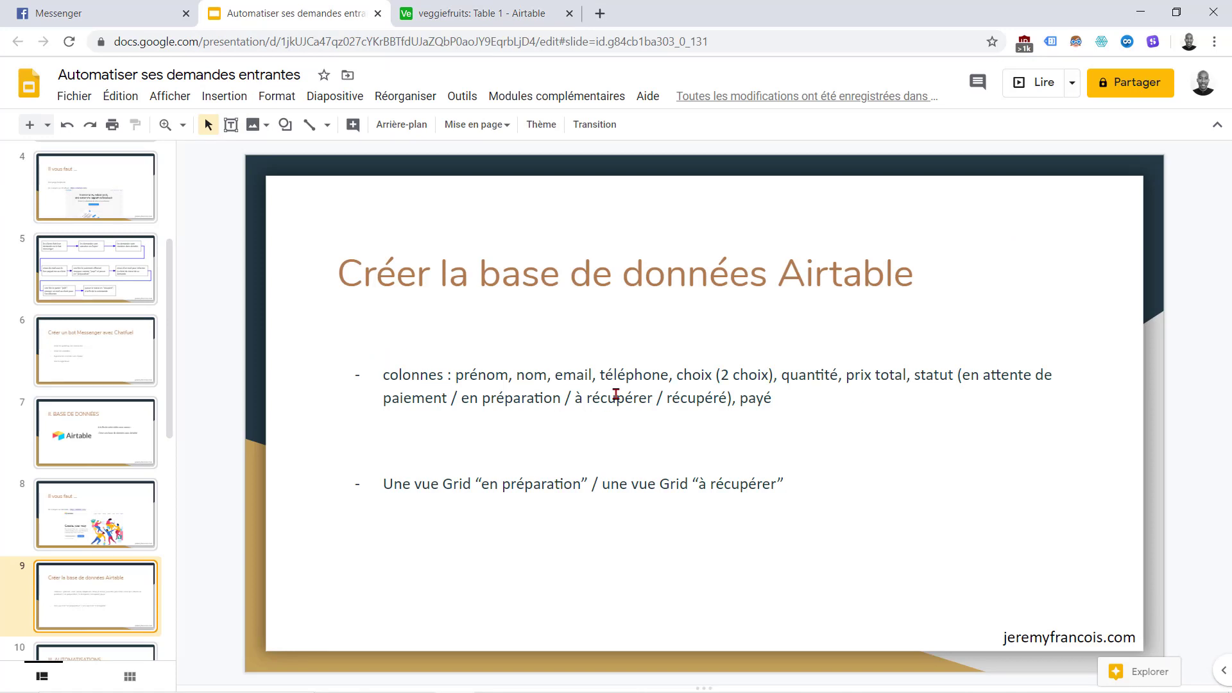
drag(964, 376, 723, 393)
key(ctrl+c)
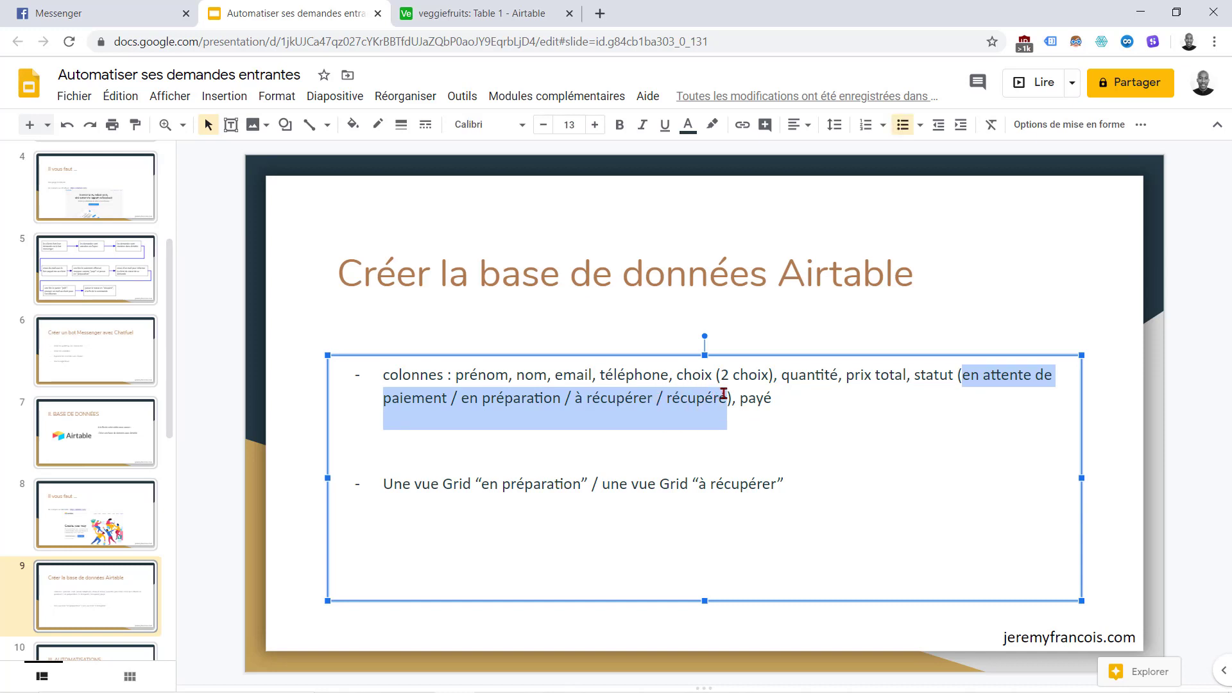
Step: Create a field named statut of type Single select after total in the Airtable table
click(542, 7)
click(1098, 170)
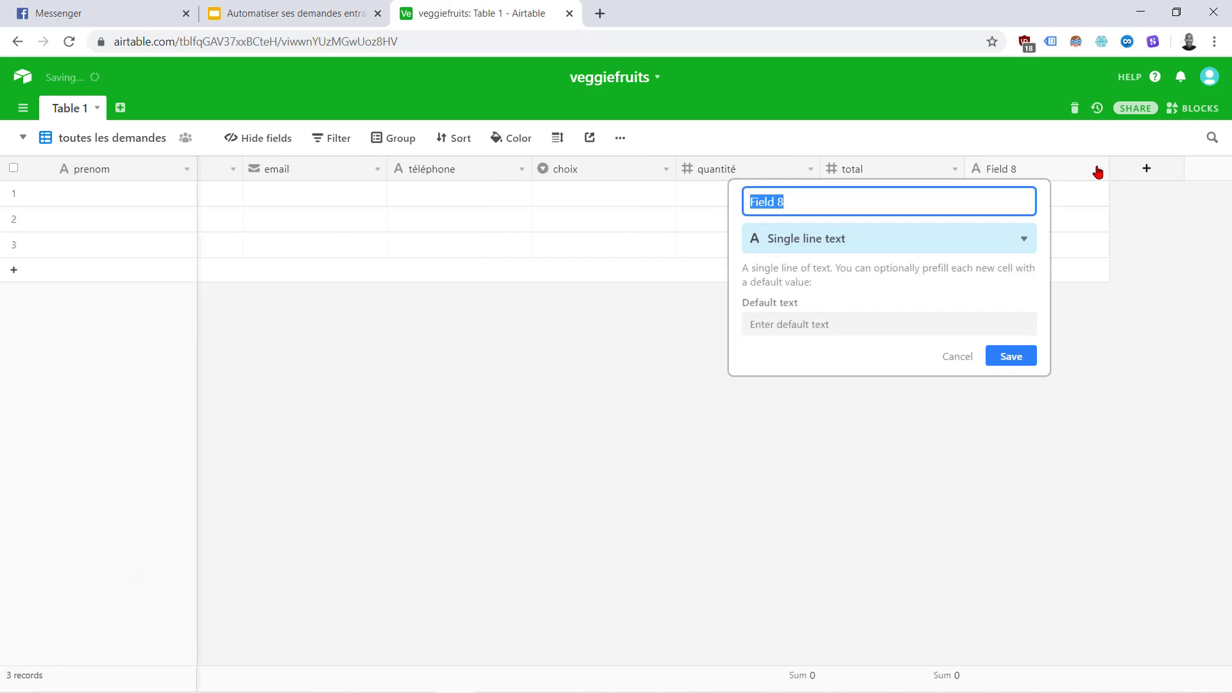
text(statut)
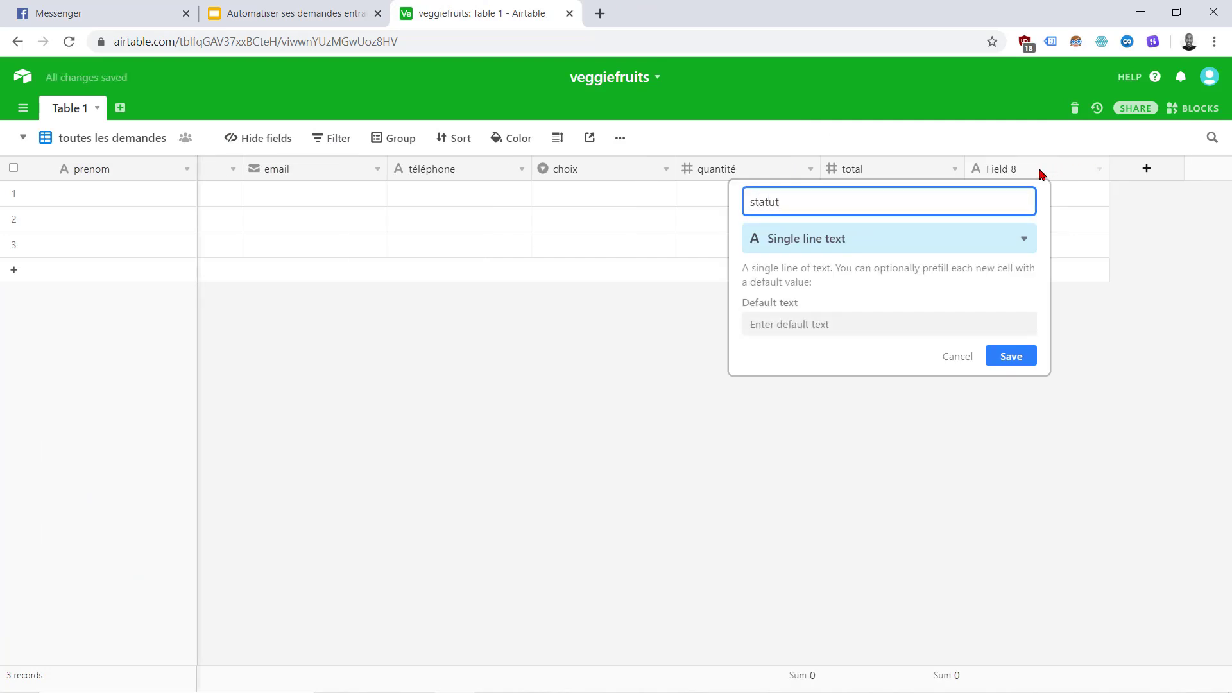
click(1004, 249)
scroll(827, 366, down, 2)
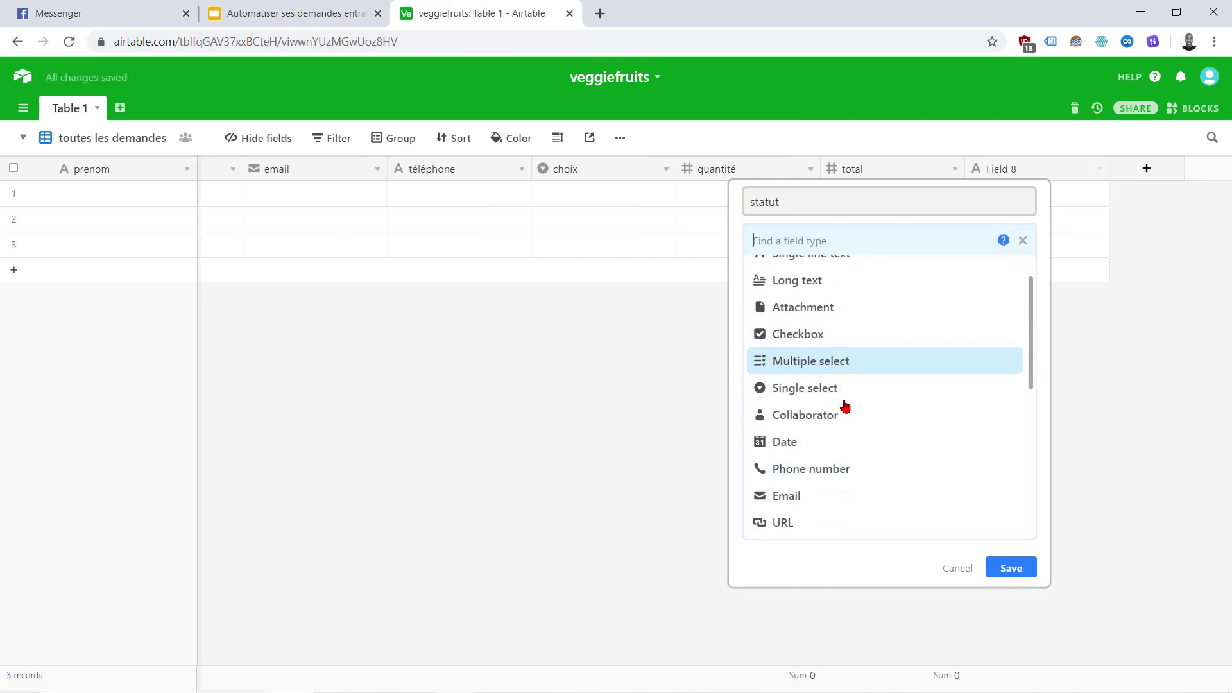
click(822, 355)
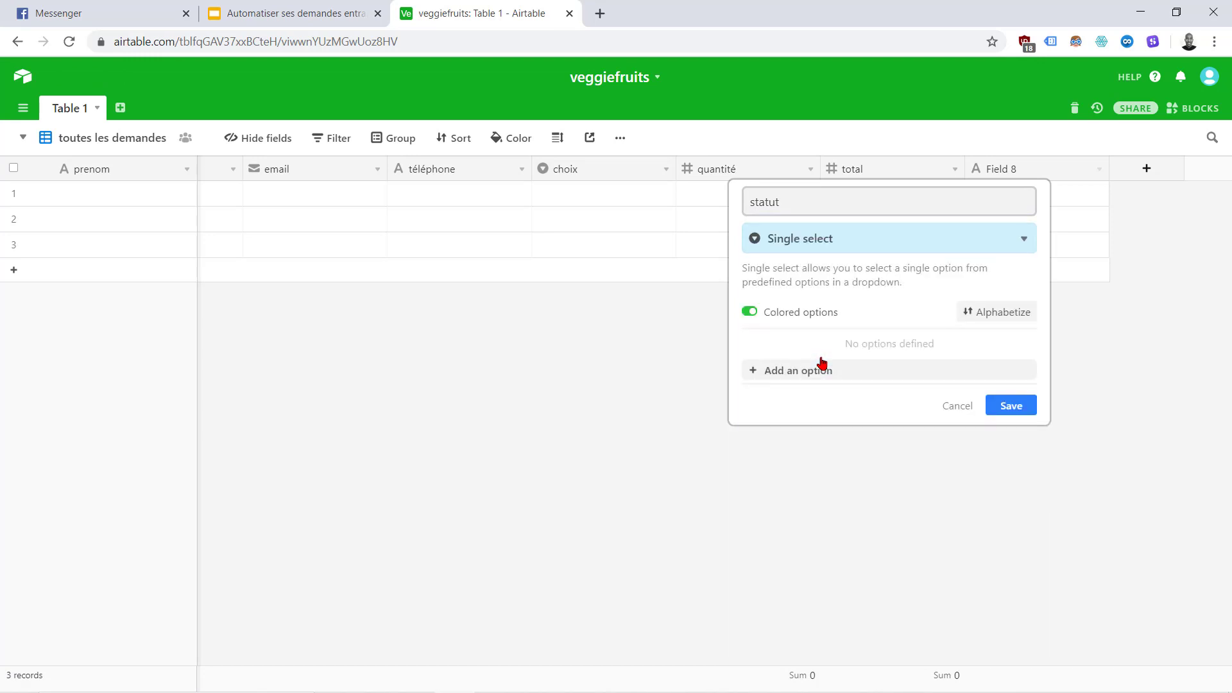
Step: Add a first statut option from the copied list, trimmed to "en attente de paiement"
click(834, 371)
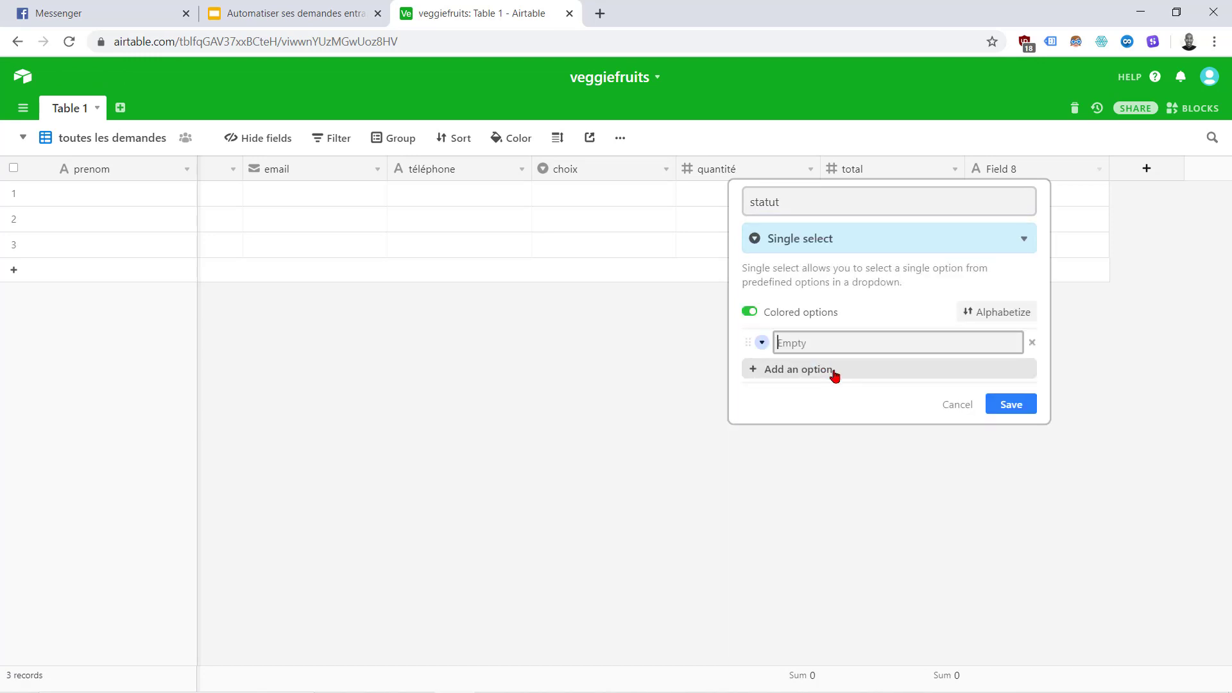
key(ctrl+v)
key(BackSpace)
key(BackSpace)
key(BackSpace)
key(BackSpace)
key(BackSpace)
key(BackSpace)
key(BackSpace)
key(BackSpace)
key(BackSpace)
key(BackSpace)
key(BackSpace)
key(BackSpace)
key(BackSpace)
key(BackSpace)
key(BackSpace)
key(BackSpace)
key(BackSpace)
key(BackSpace)
key(BackSpace)
key(BackSpace)
Step: Add a second statut option from the copied list, trimmed to "en préparation"
click(814, 371)
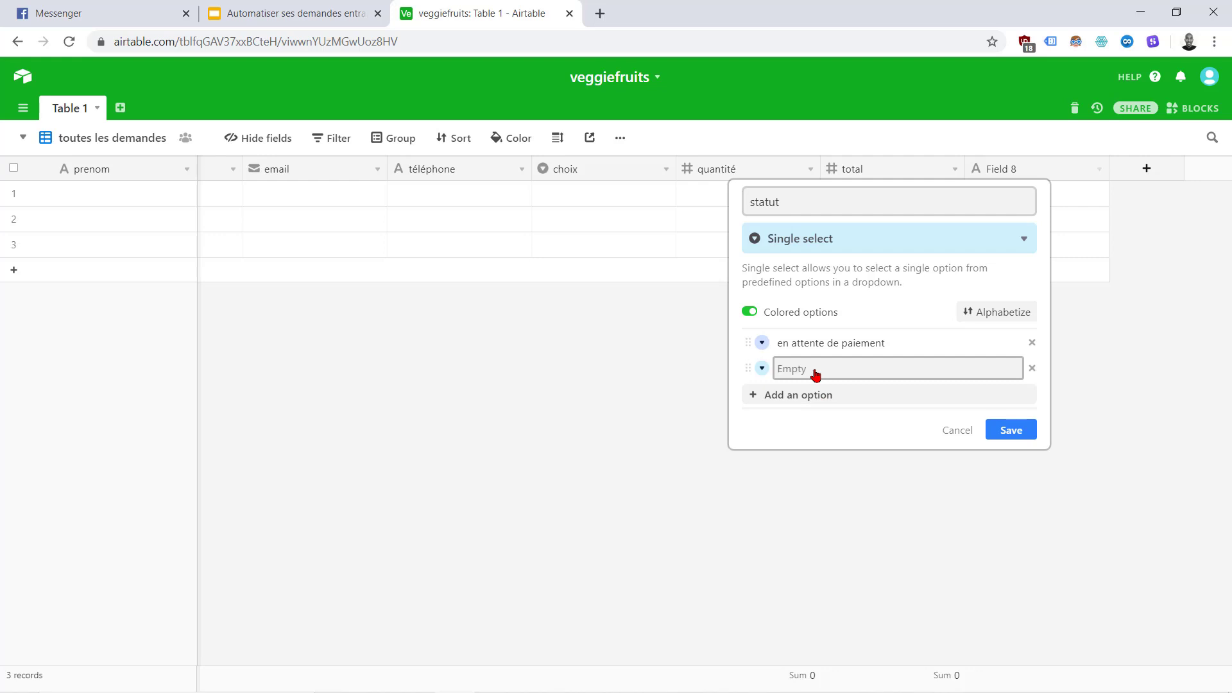
key(ctrl+v)
key(BackSpace)
key(BackSpace)
key(BackSpace)
key(BackSpace)
key(BackSpace)
key(BackSpace)
key(BackSpace)
key(BackSpace)
key(BackSpace)
key(BackSpace)
key(BackSpace)
key(BackSpace)
key(BackSpace)
key(BackSpace)
key(BackSpace)
key(BackSpace)
key(BackSpace)
key(BackSpace)
key(BackSpace)
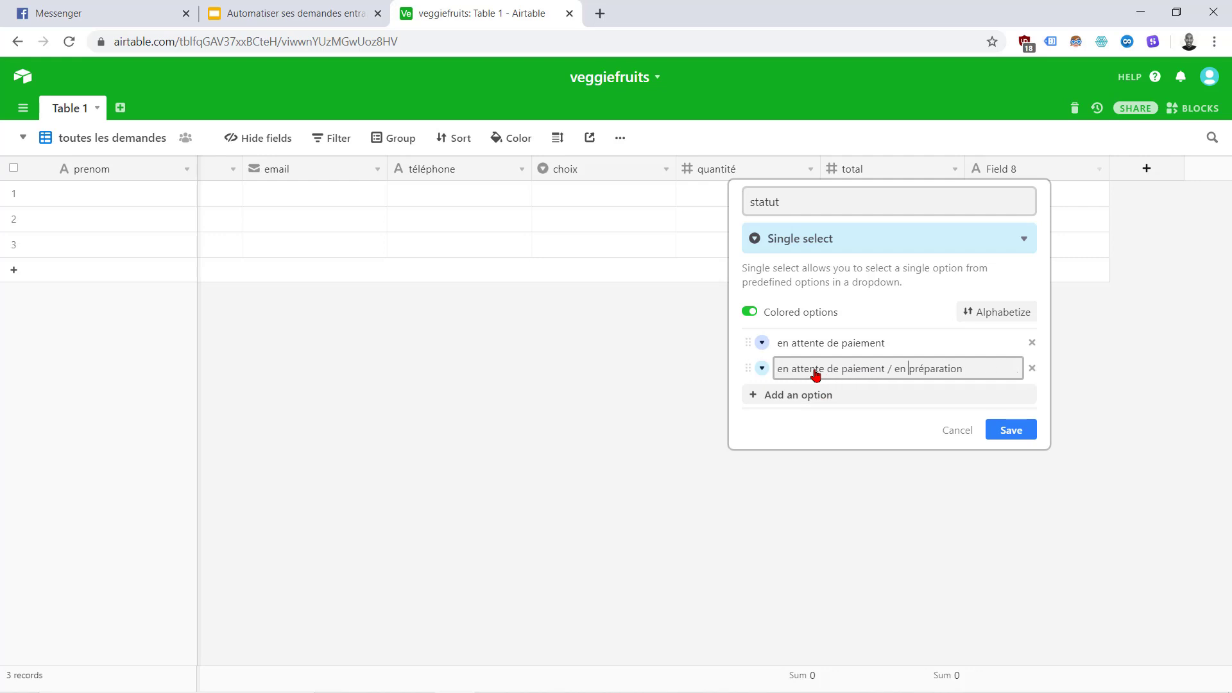
key(BackSpace)
key(BackSpace)
key(BackSpace)
key(BackSpace)
key(BackSpace)
key(BackSpace)
key(BackSpace)
key(BackSpace)
key(BackSpace)
key(BackSpace)
key(BackSpace)
key(BackSpace)
key(BackSpace)
key(BackSpace)
key(BackSpace)
key(BackSpace)
key(BackSpace)
key(BackSpace)
key(BackSpace)
key(BackSpace)
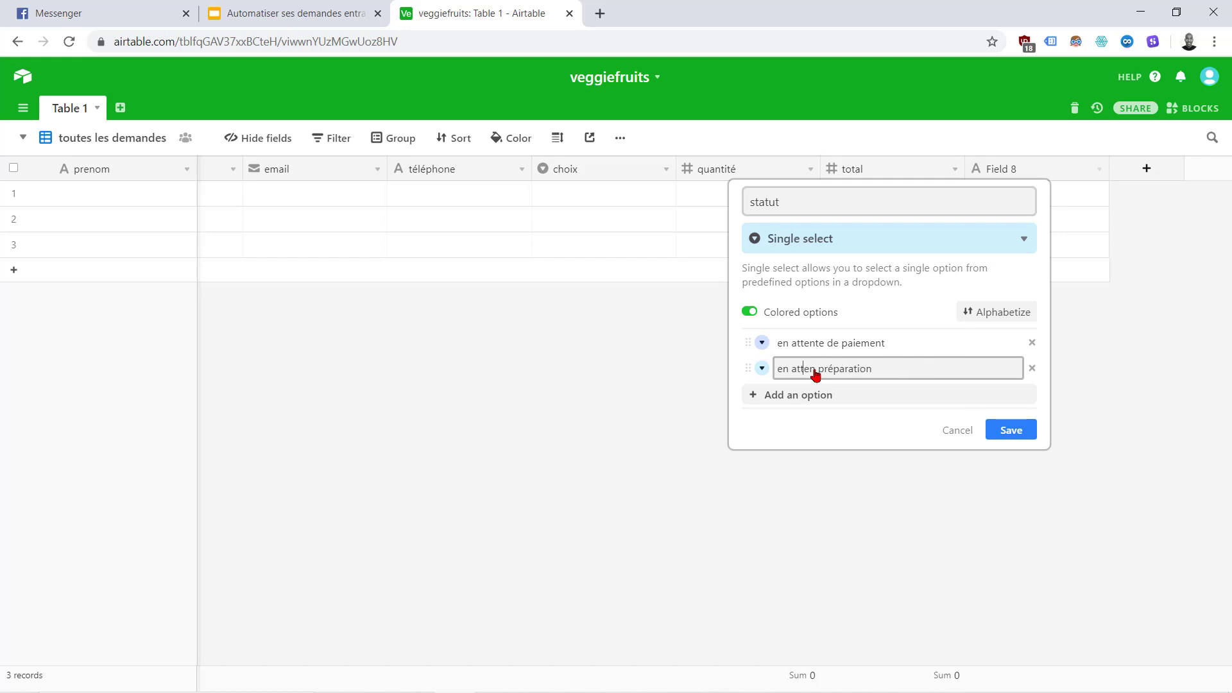
Step: Add a third statut option from the copied list, trimmed to "à récupérer"
click(811, 396)
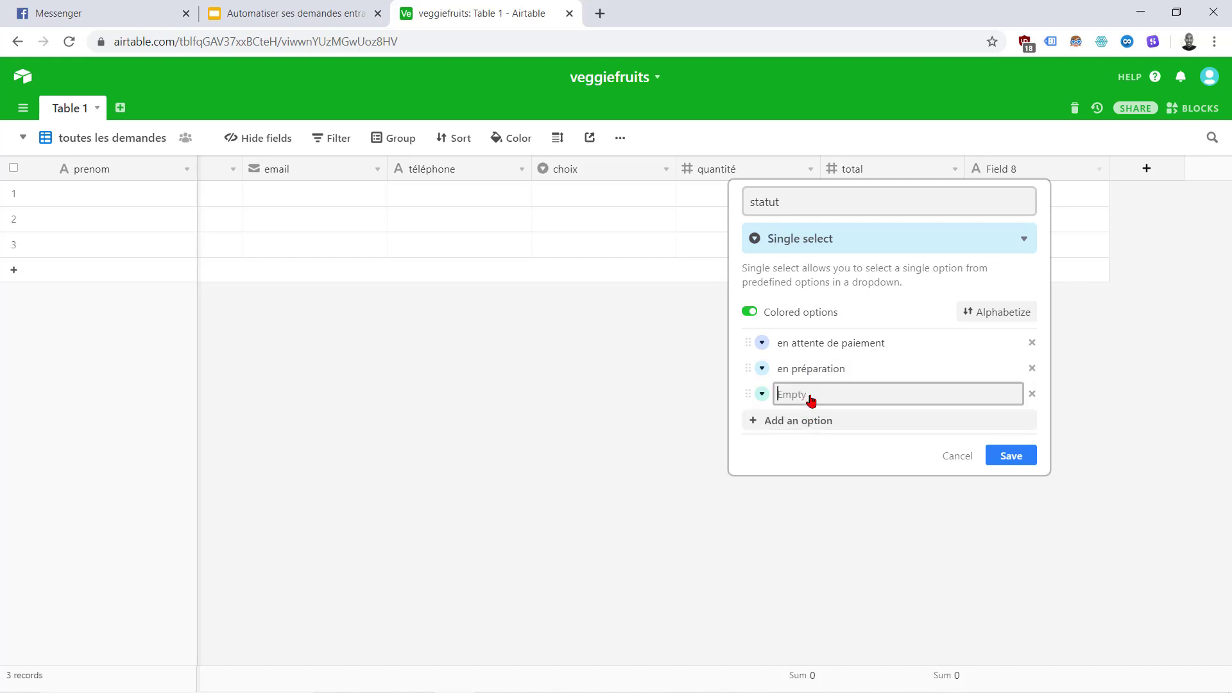
key(ctrl+v)
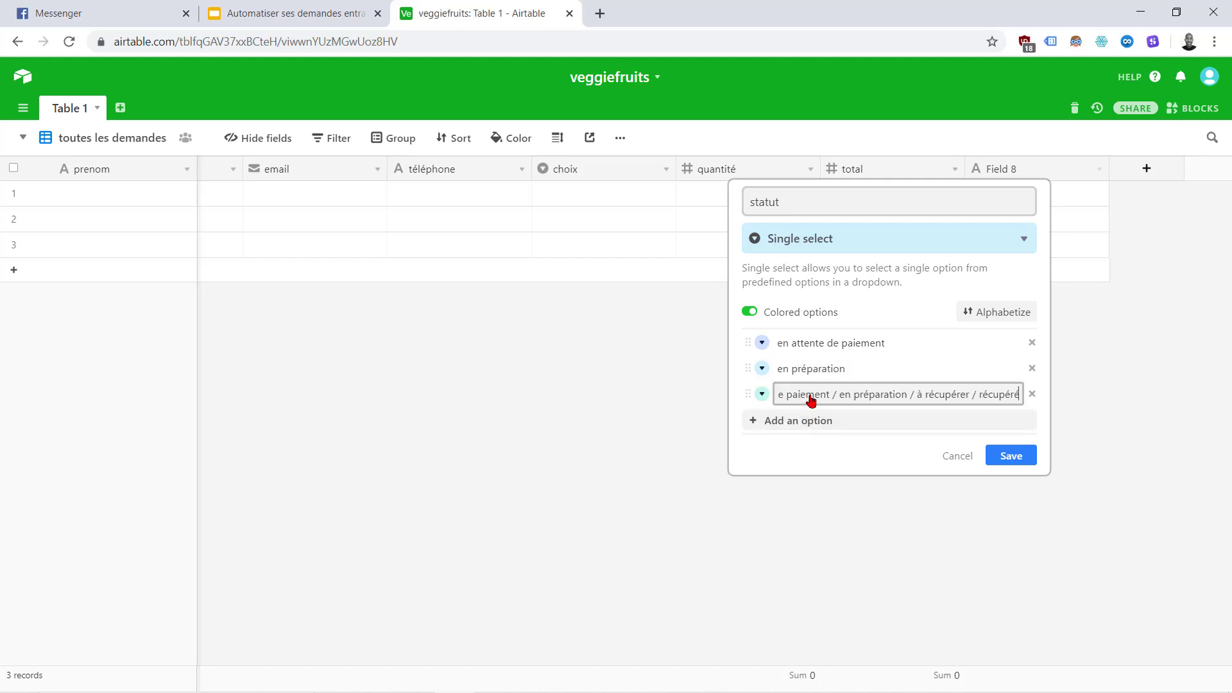
key(BackSpace)
key(BackSpace)
key(BackSpace)
key(BackSpace)
key(BackSpace)
key(BackSpace)
key(BackSpace)
key(BackSpace)
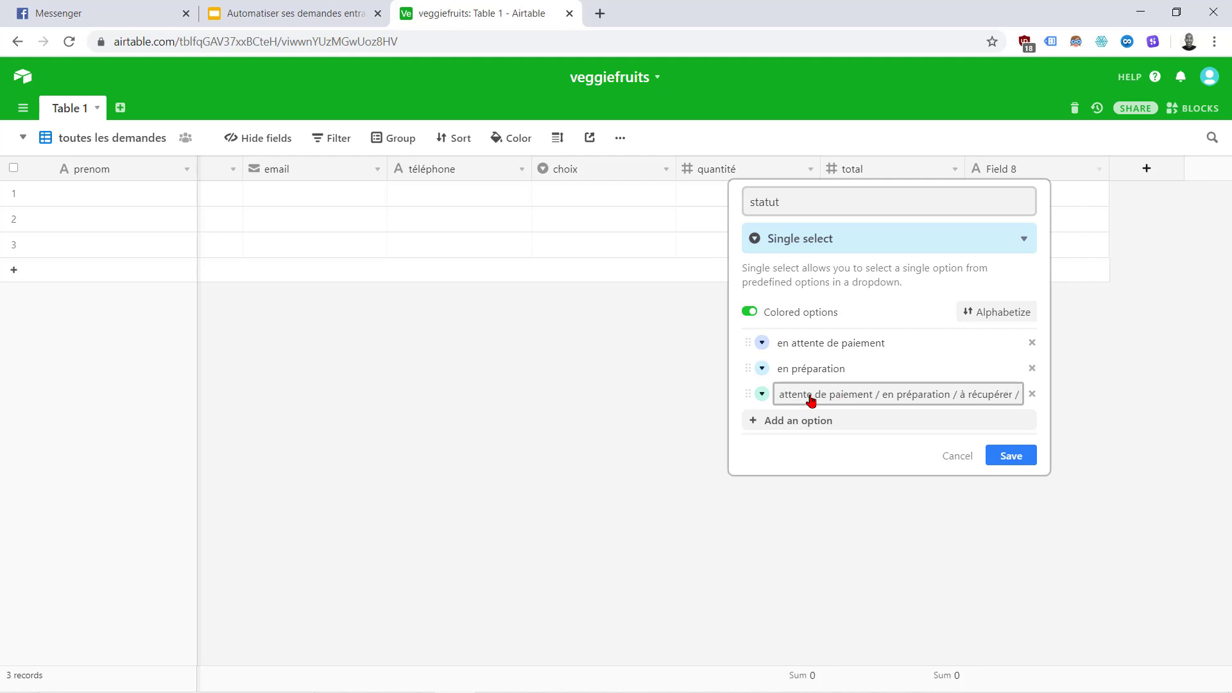
key(BackSpace)
key(BackSpace)
key(BackSpace)
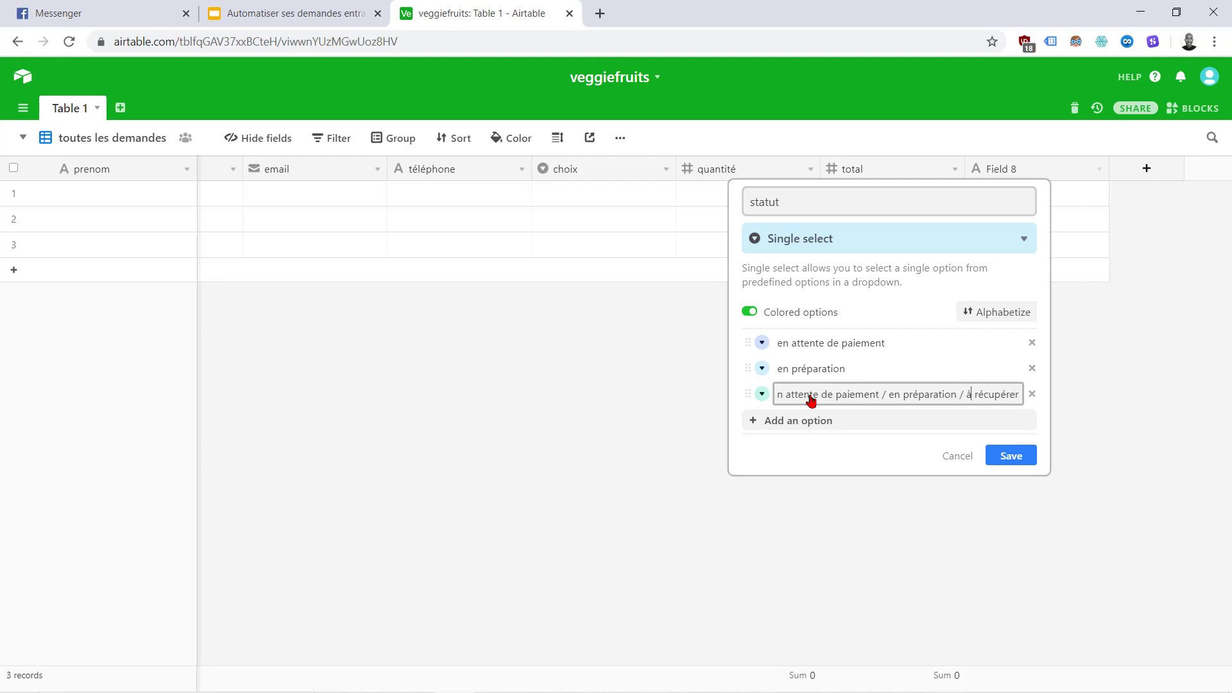
key(BackSpace)
key(BackSpace)
key(BackSpace)
key(BackSpace)
key(BackSpace)
key(BackSpace)
key(BackSpace)
key(BackSpace)
key(BackSpace)
key(BackSpace)
key(BackSpace)
key(BackSpace)
key(BackSpace)
key(BackSpace)
key(BackSpace)
key(BackSpace)
key(BackSpace)
key(BackSpace)
key(BackSpace)
key(BackSpace)
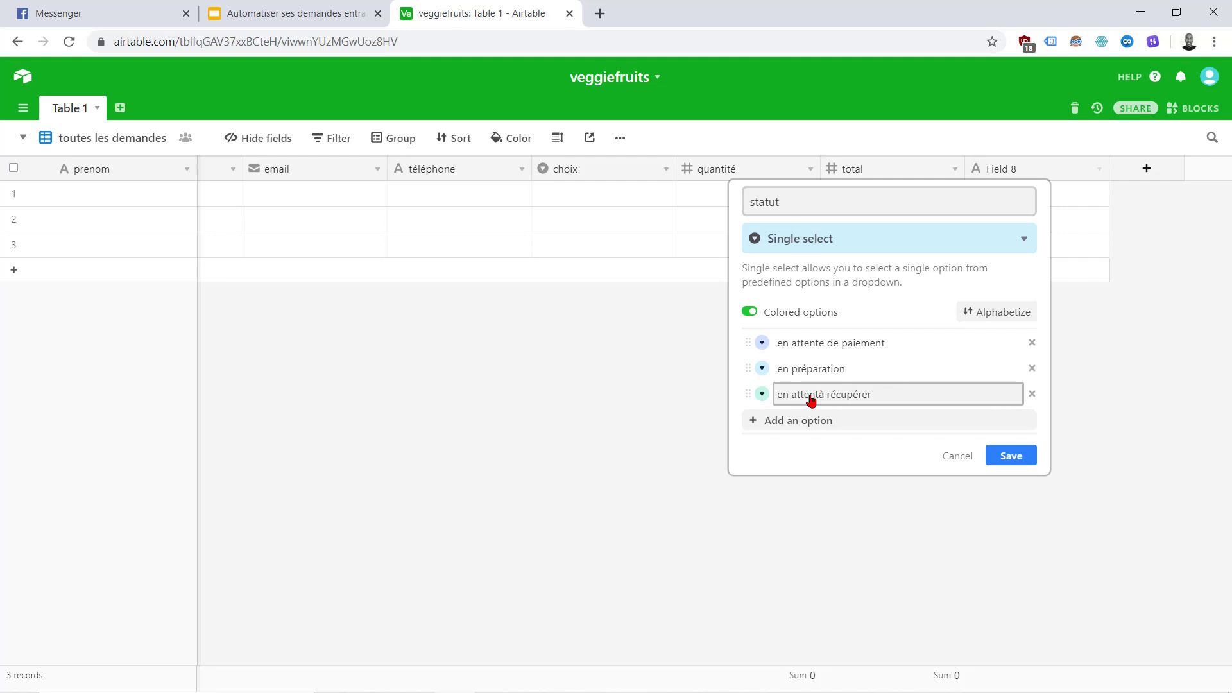
key(BackSpace)
key(BackSpace)
key(BackSpace)
key(BackSpace)
key(BackSpace)
key(BackSpace)
key(BackSpace)
key(BackSpace)
key(BackSpace)
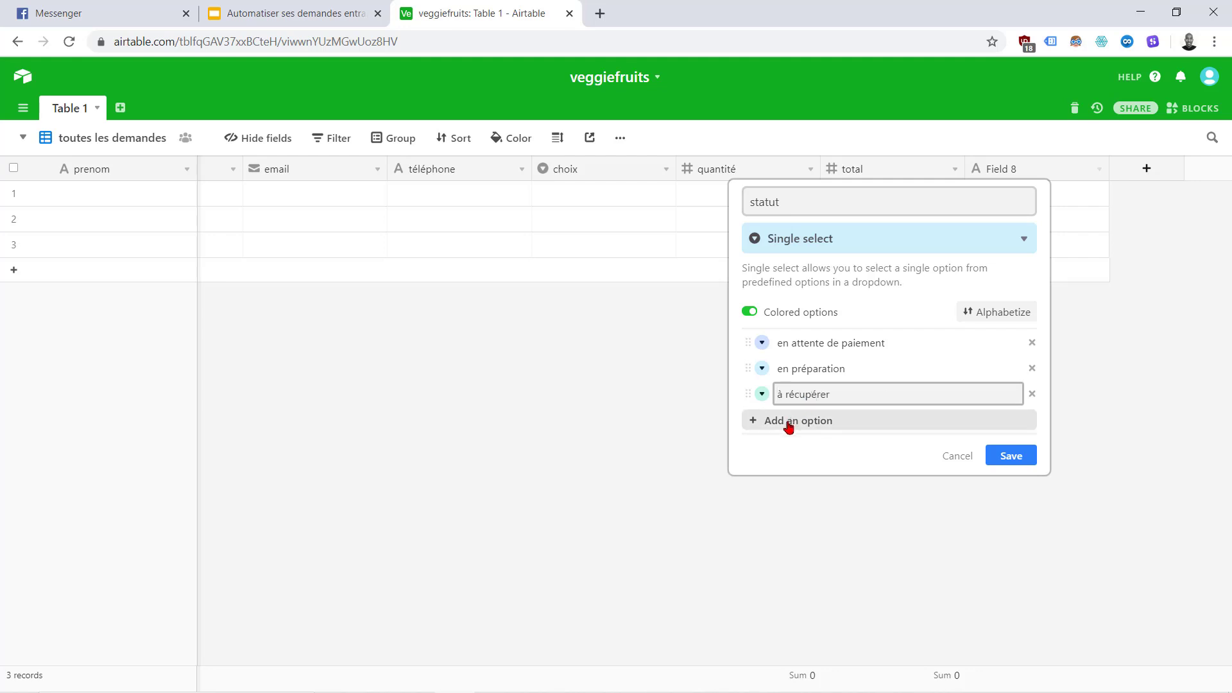
Step: Add a fourth statut option from the copied list, edited to "récupérée", and save the statut field
click(787, 422)
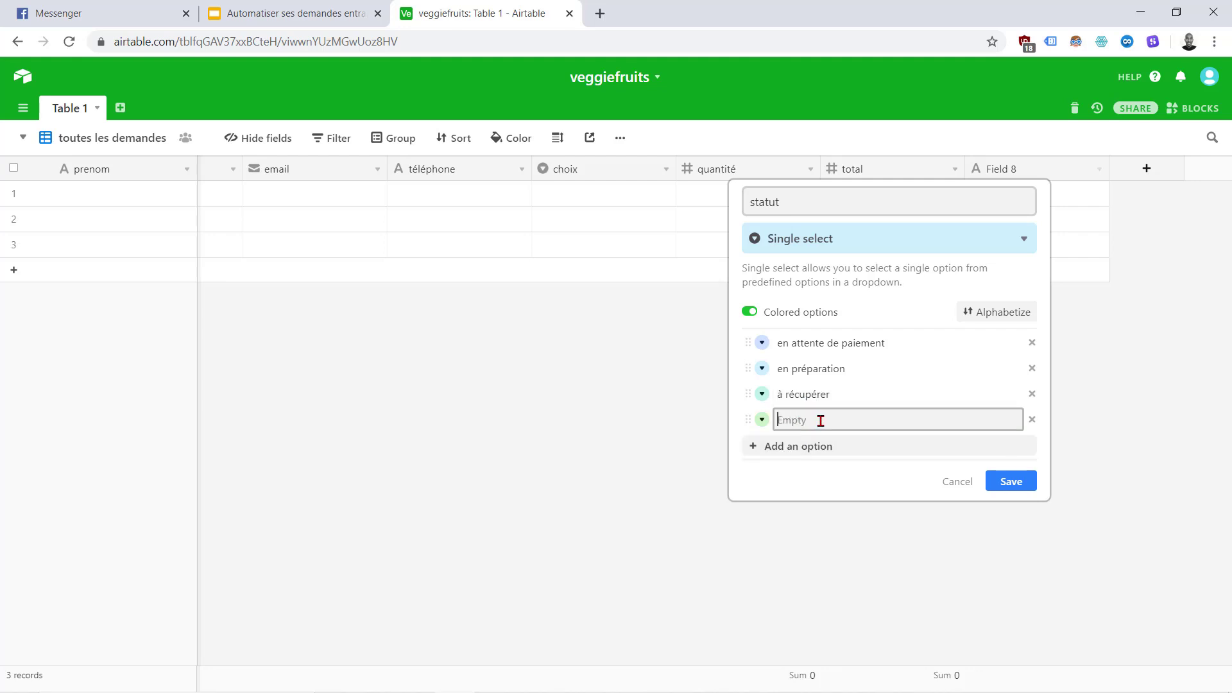
key(ctrl+v)
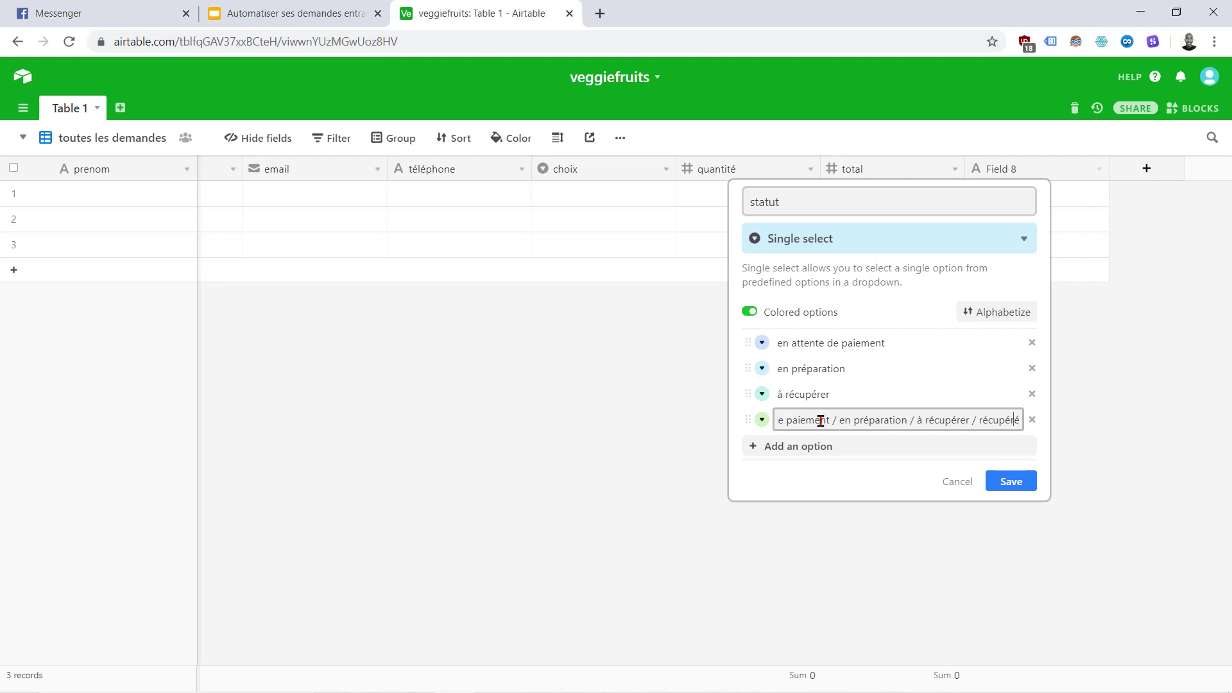
key(BackSpace)
key(BackSpace)
key(BackSpace)
key(BackSpace)
key(BackSpace)
key(BackSpace)
key(BackSpace)
key(BackSpace)
key(BackSpace)
key(BackSpace)
key(BackSpace)
key(BackSpace)
key(BackSpace)
key(BackSpace)
key(BackSpace)
key(BackSpace)
key(BackSpace)
key(BackSpace)
key(BackSpace)
key(BackSpace)
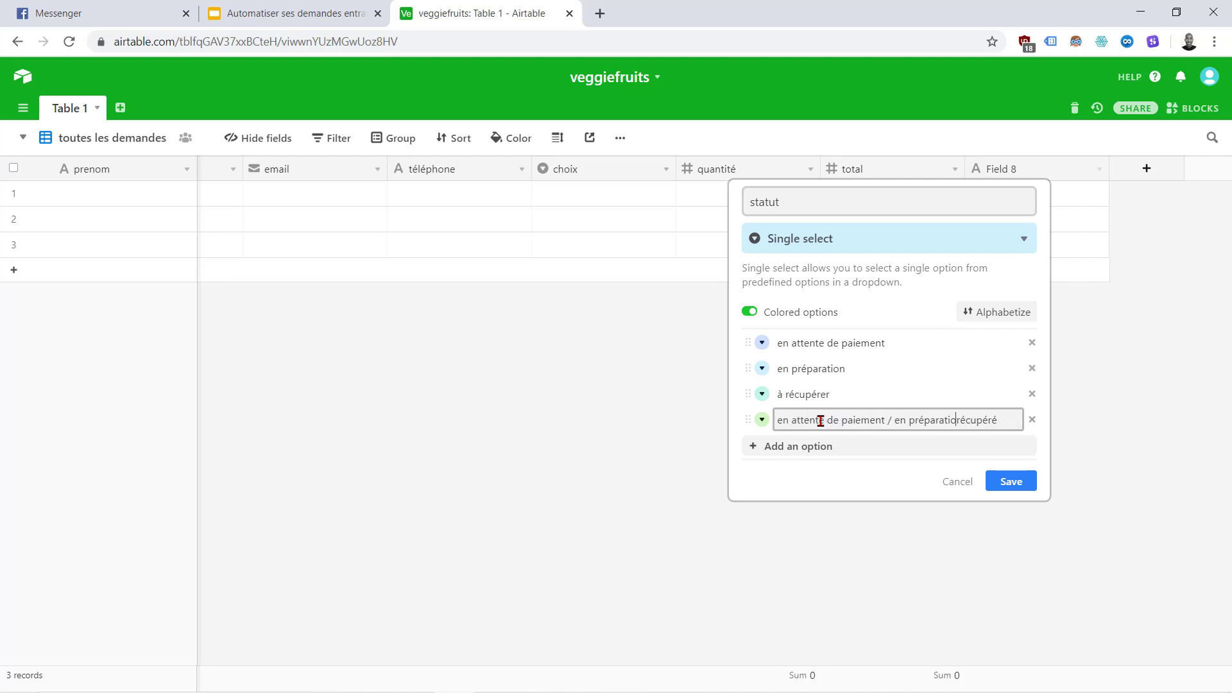
key(BackSpace)
key(BackSpace)
key(BackSpace)
key(BackSpace)
key(BackSpace)
key(BackSpace)
key(BackSpace)
key(BackSpace)
key(BackSpace)
key(BackSpace)
key(BackSpace)
key(BackSpace)
key(BackSpace)
key(BackSpace)
key(BackSpace)
key(BackSpace)
key(BackSpace)
key(BackSpace)
key(BackSpace)
key(BackSpace)
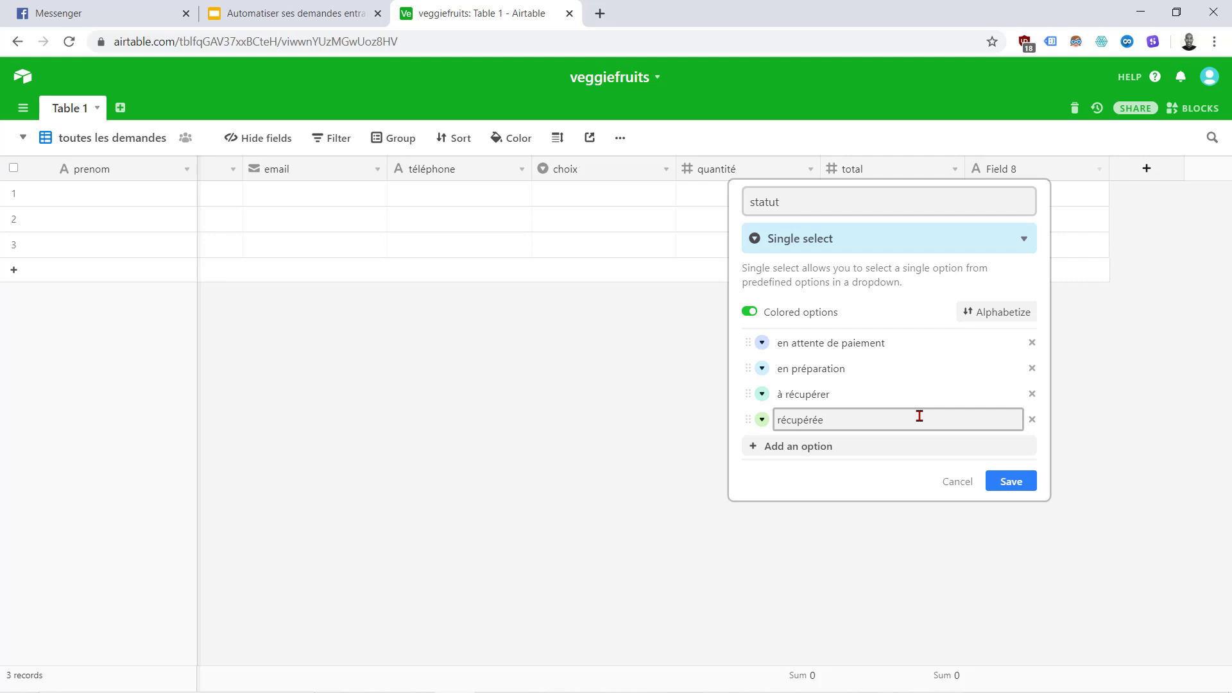
click(994, 482)
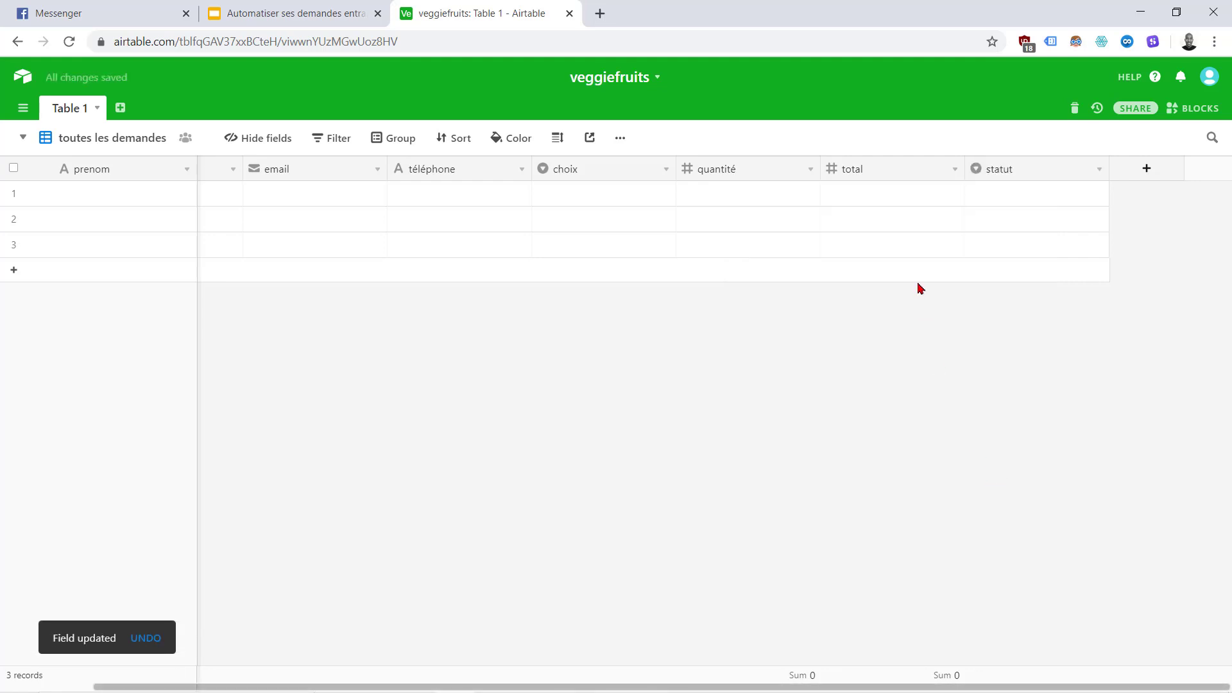
Step: Check the column list in the Google Slides presentation, and add a Checkbox field named payé after statut in Airtable
click(281, 8)
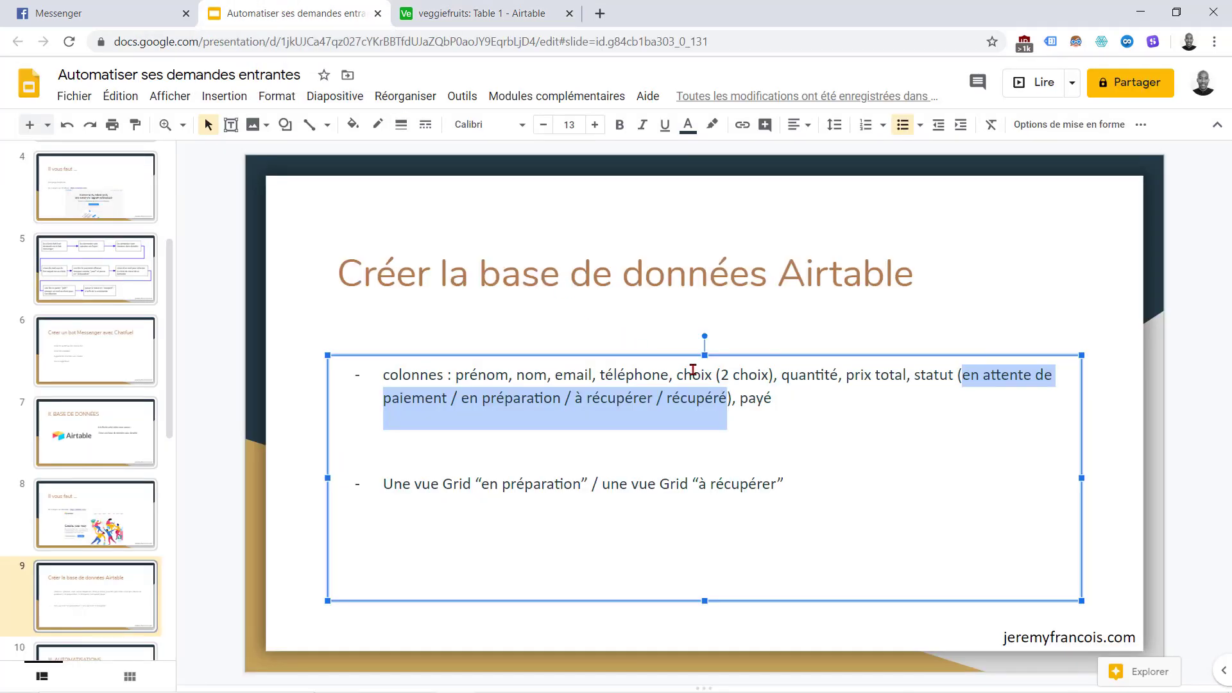
click(506, 10)
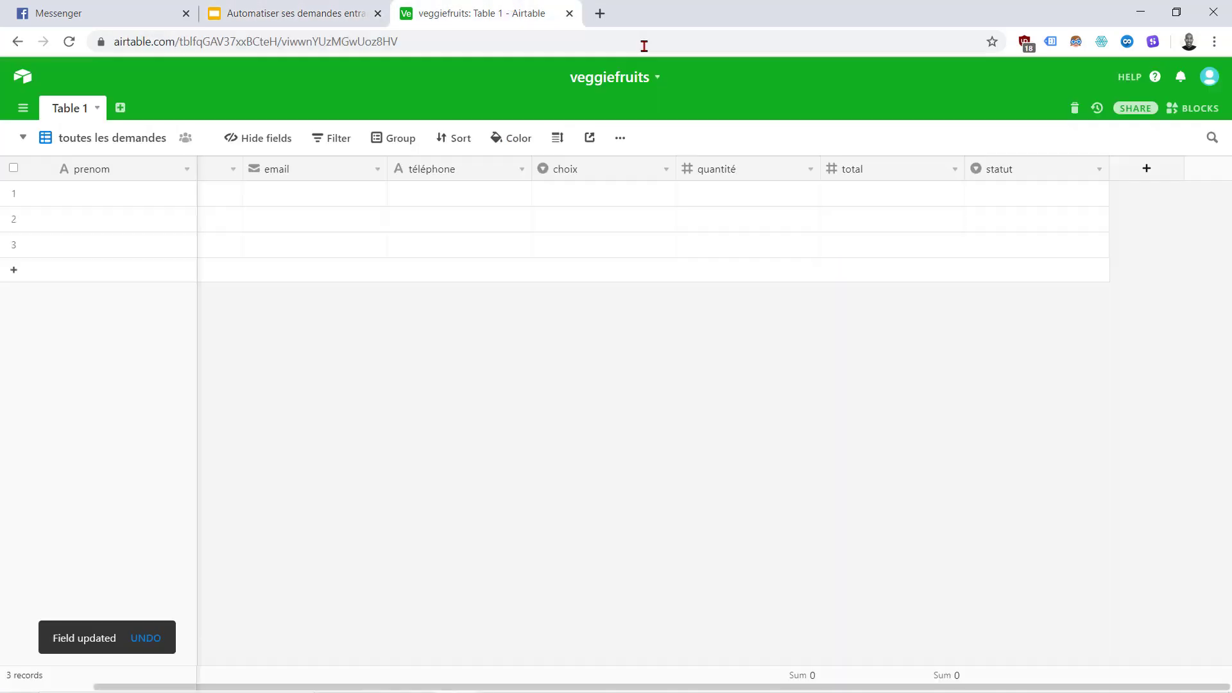
click(1130, 170)
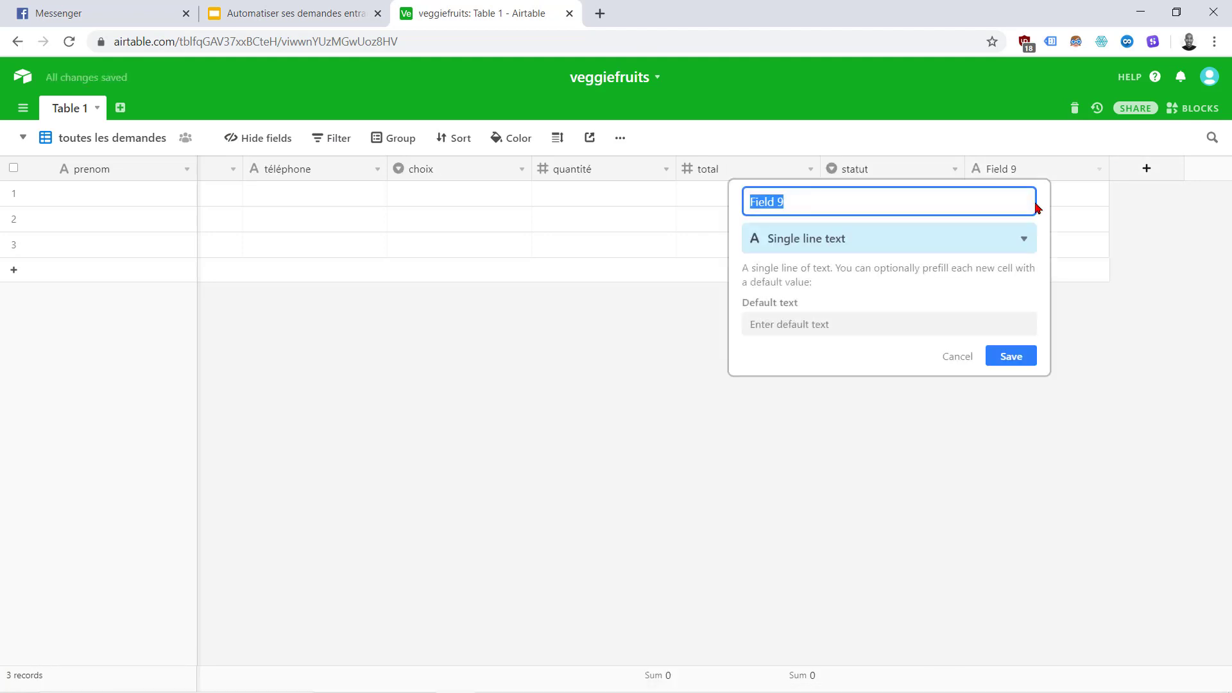
text(payé)
click(1020, 240)
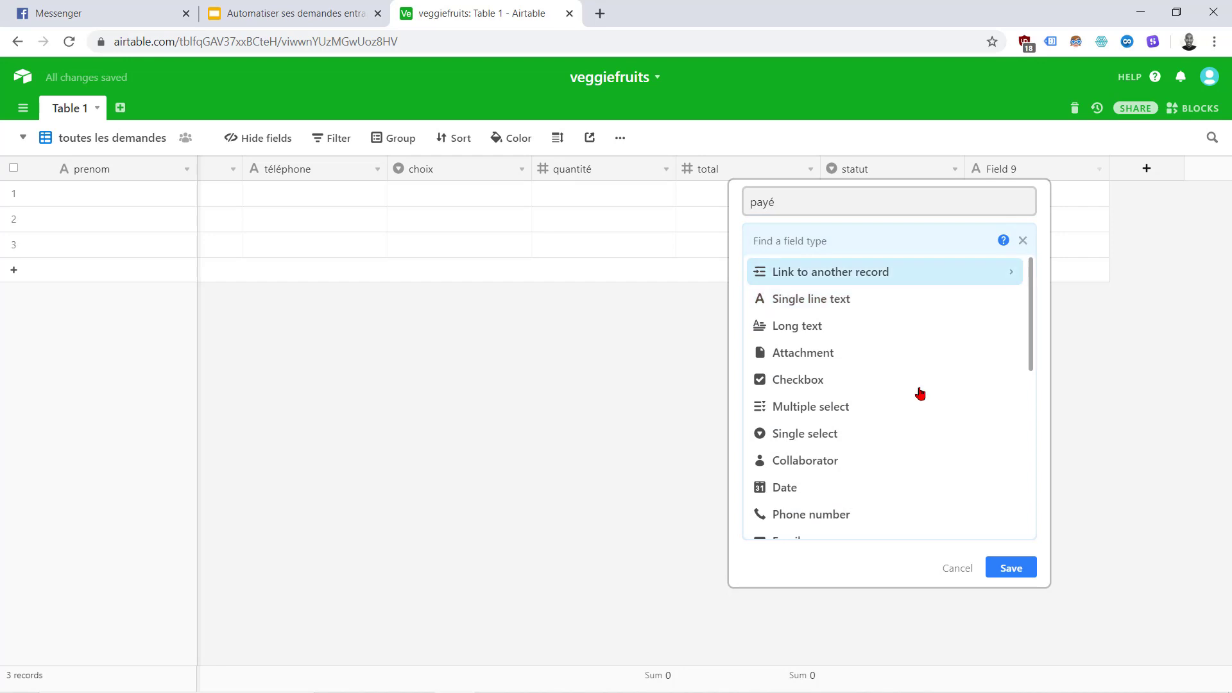
click(796, 386)
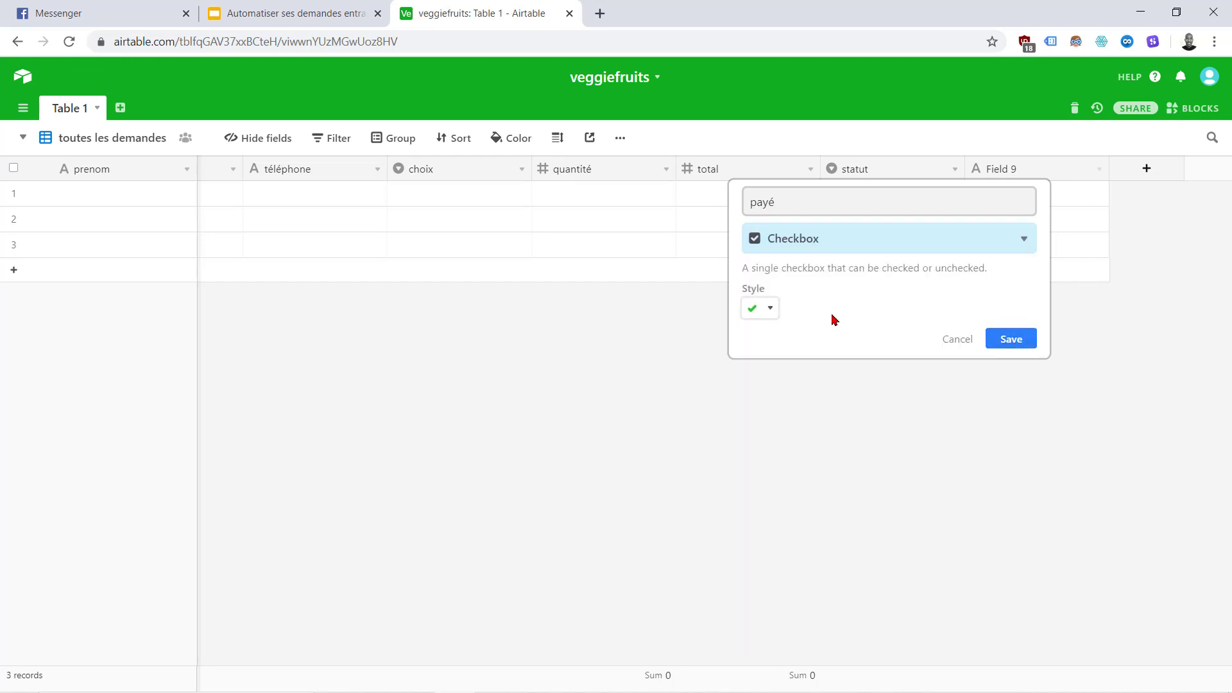
click(1005, 338)
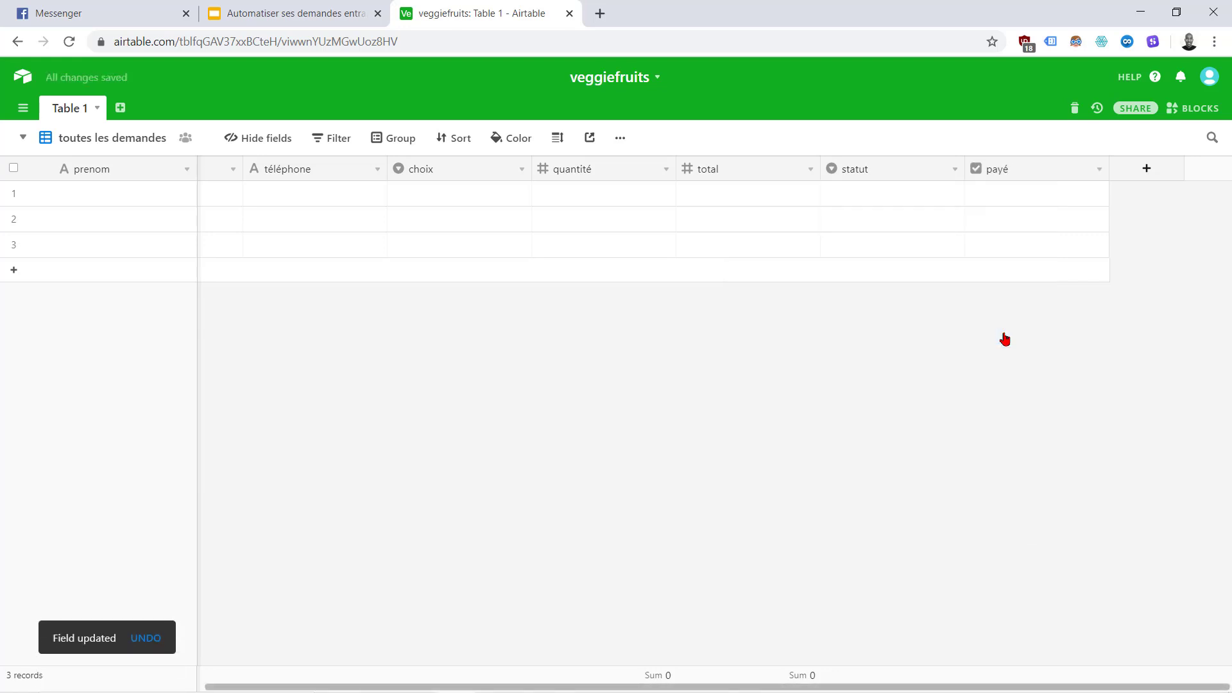
click(1037, 199)
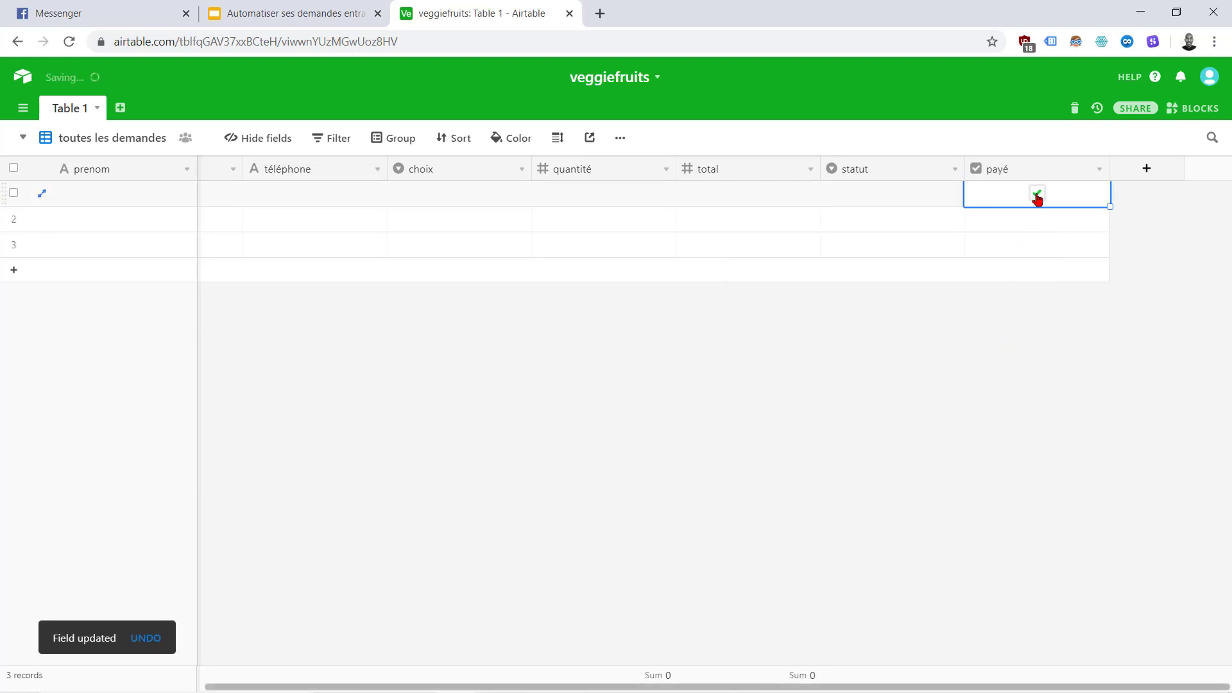
click(957, 333)
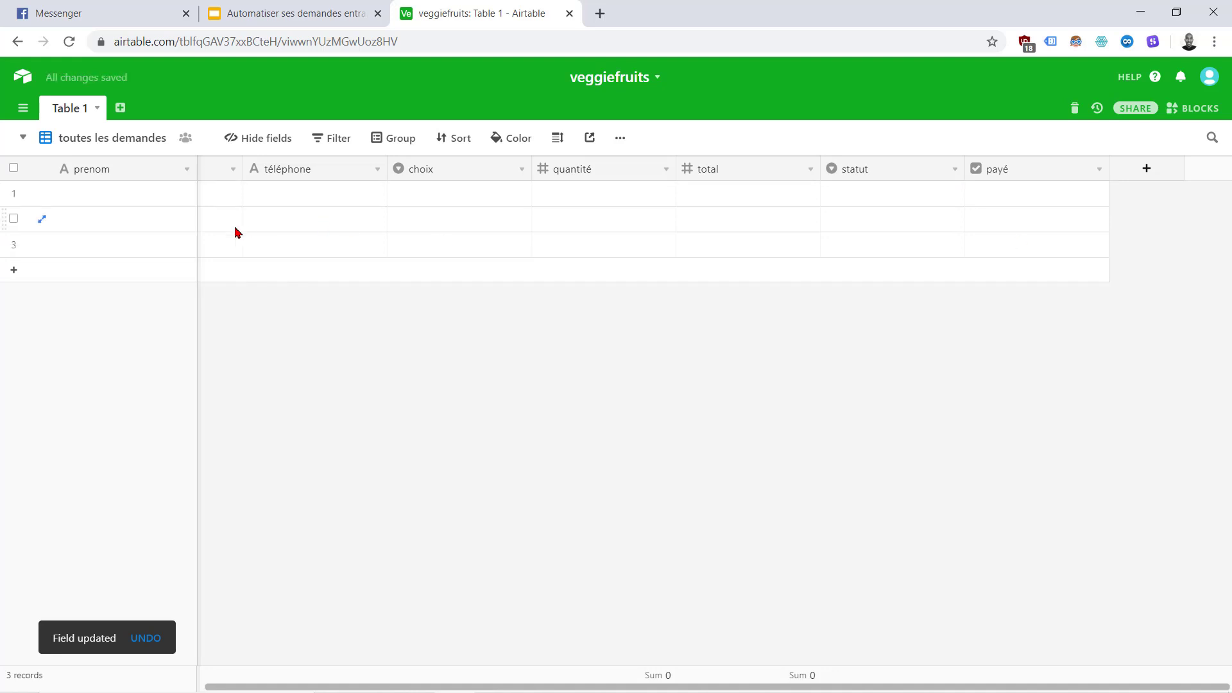
Step: Delete all three empty records from Table 1
scroll(382, 326, left, 2)
scroll(382, 325, left, 3)
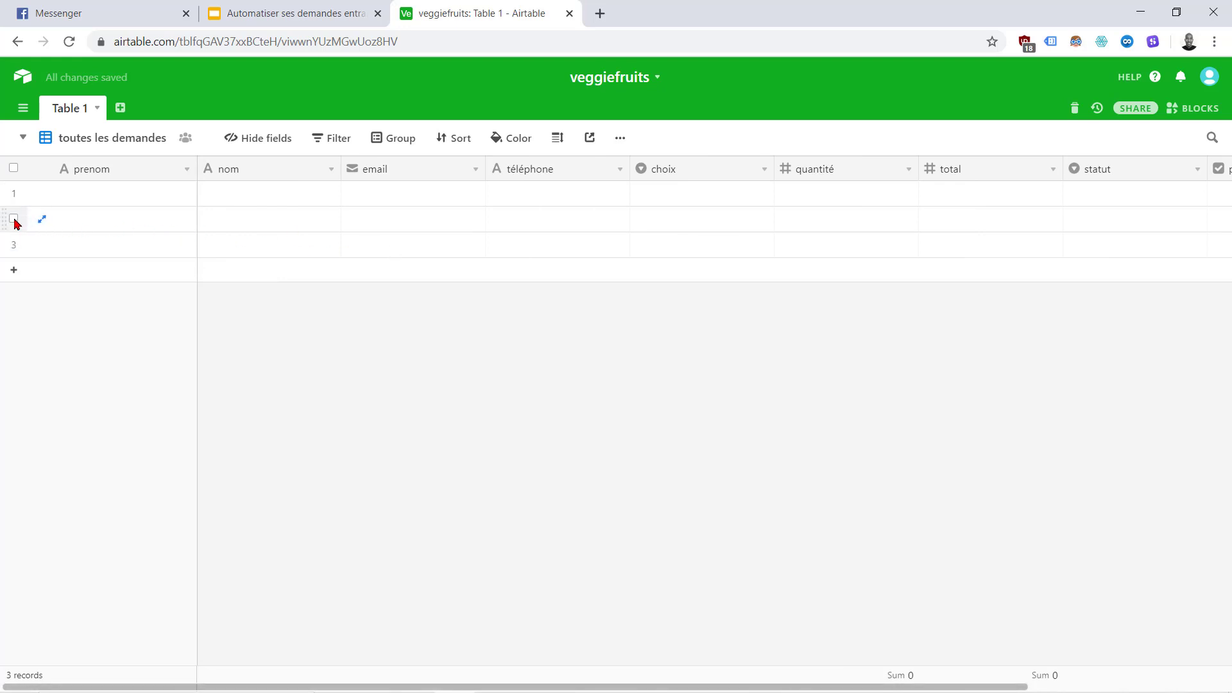
click(15, 219)
right_click(14, 220)
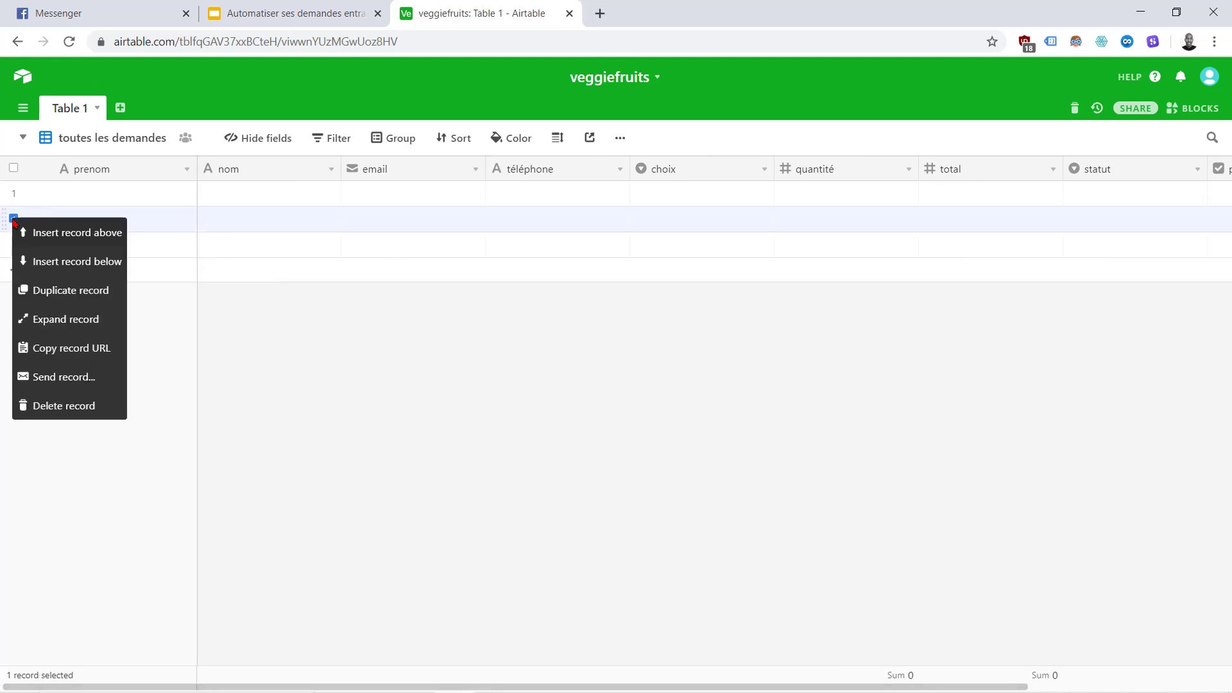
click(64, 407)
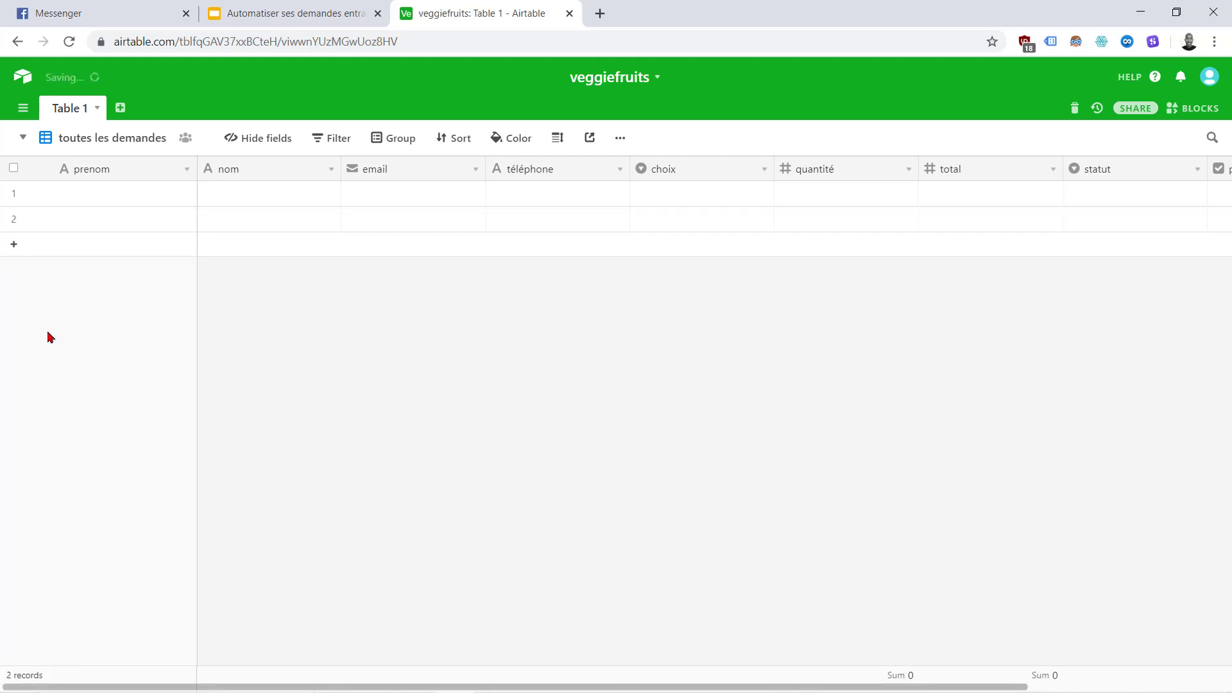
click(13, 193)
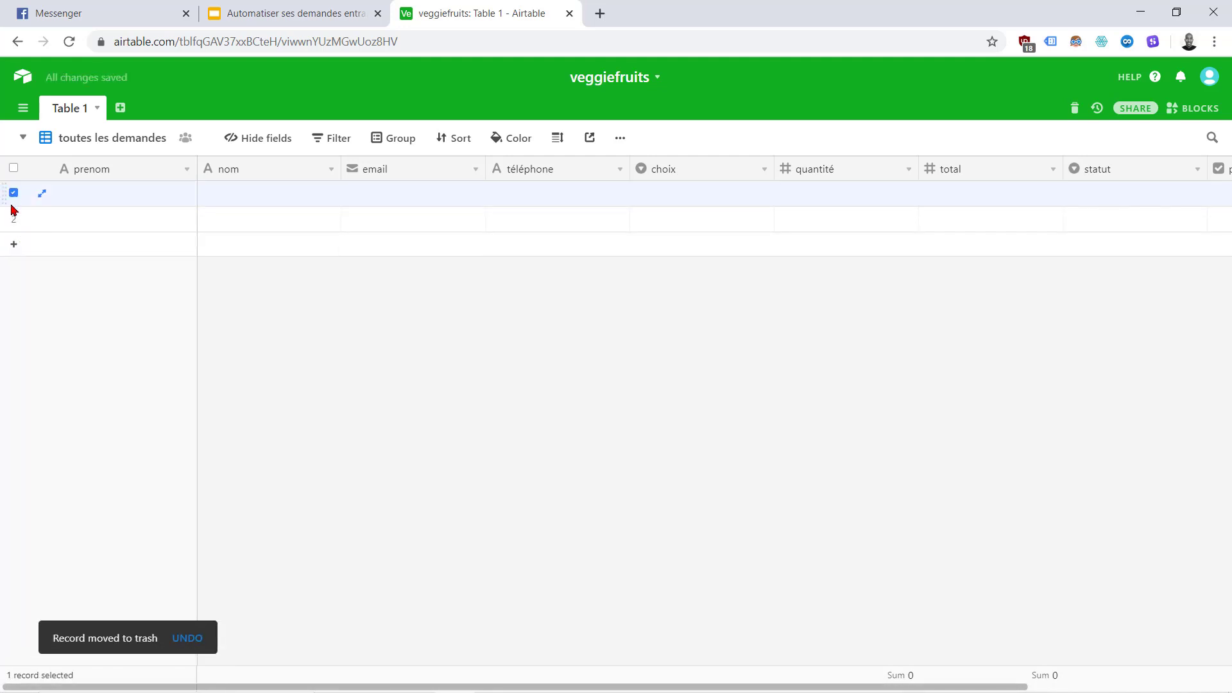
click(14, 220)
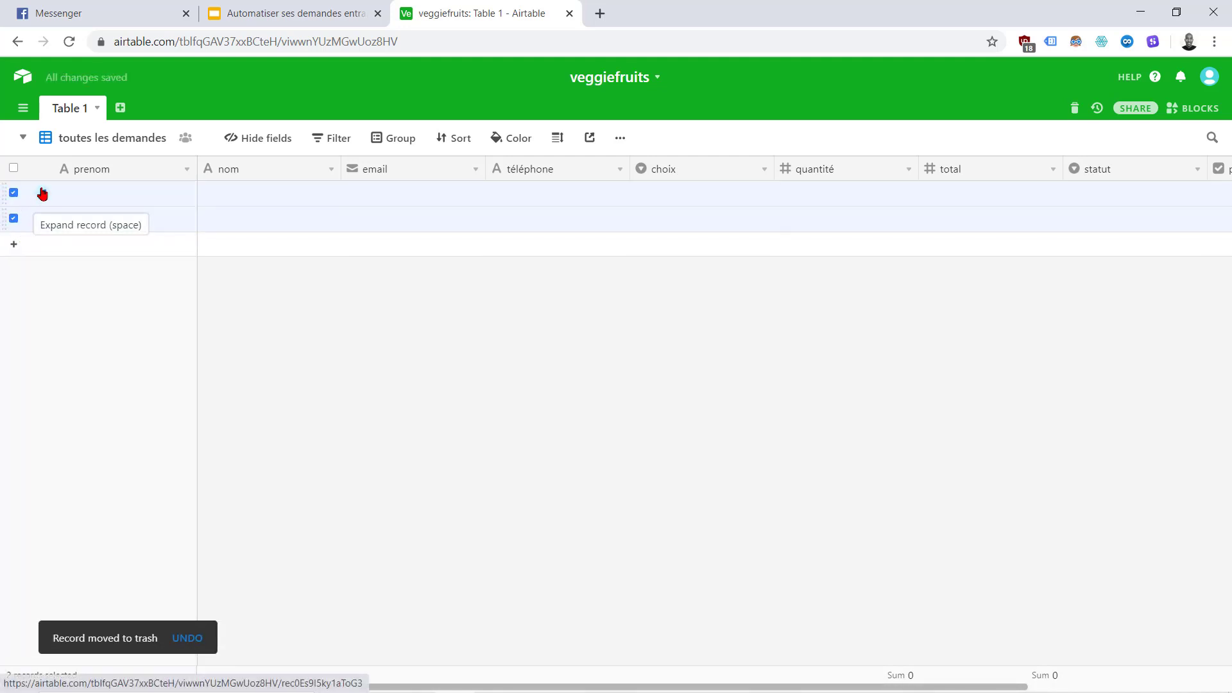
right_click(41, 192)
click(101, 231)
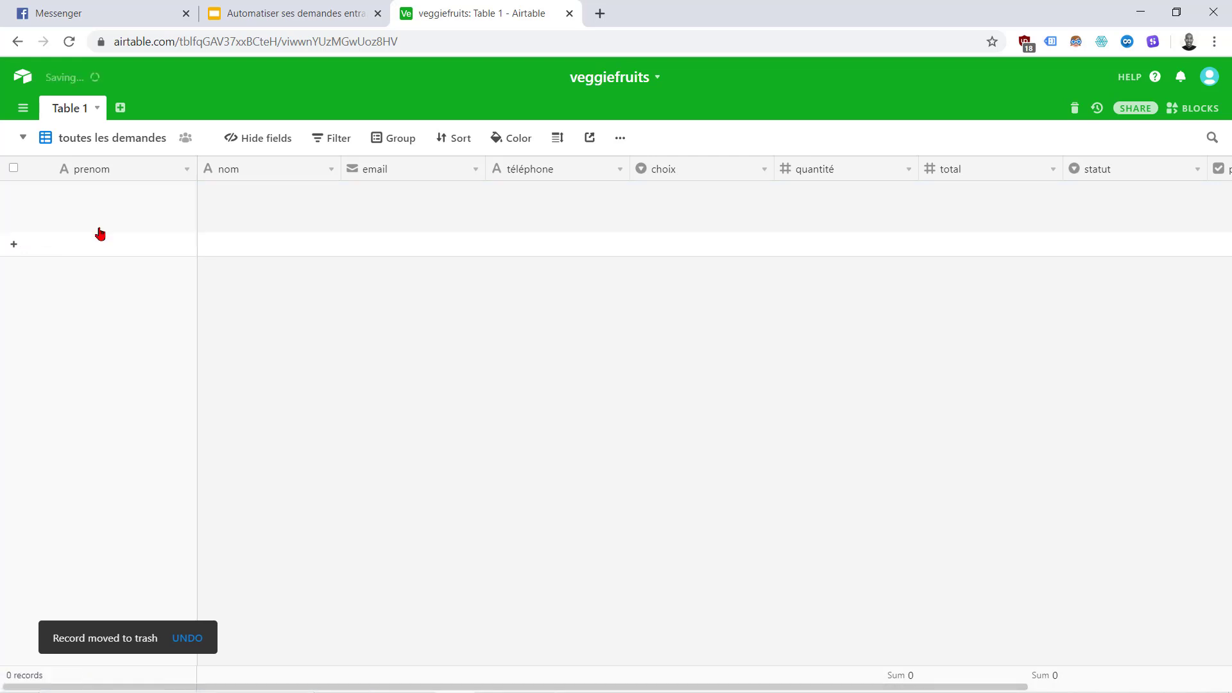
Step: Check the required views in the Google Slides presentation, and create an Airtable grid view named "en préparation"
click(277, 6)
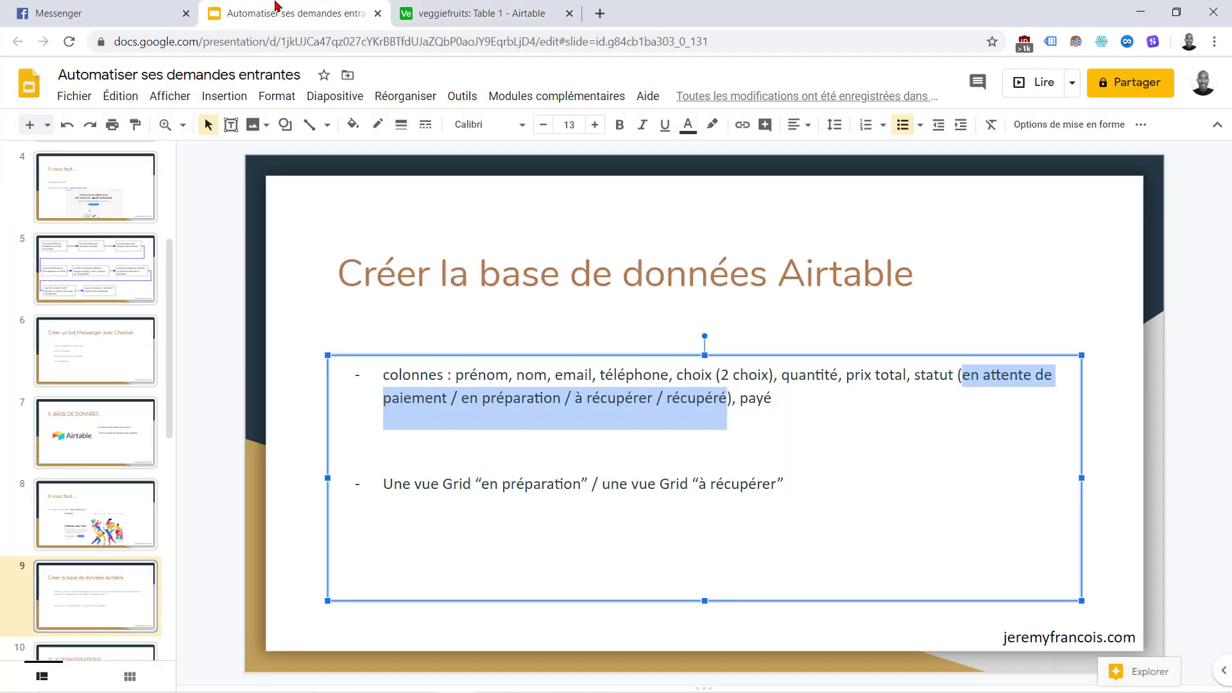
click(522, 440)
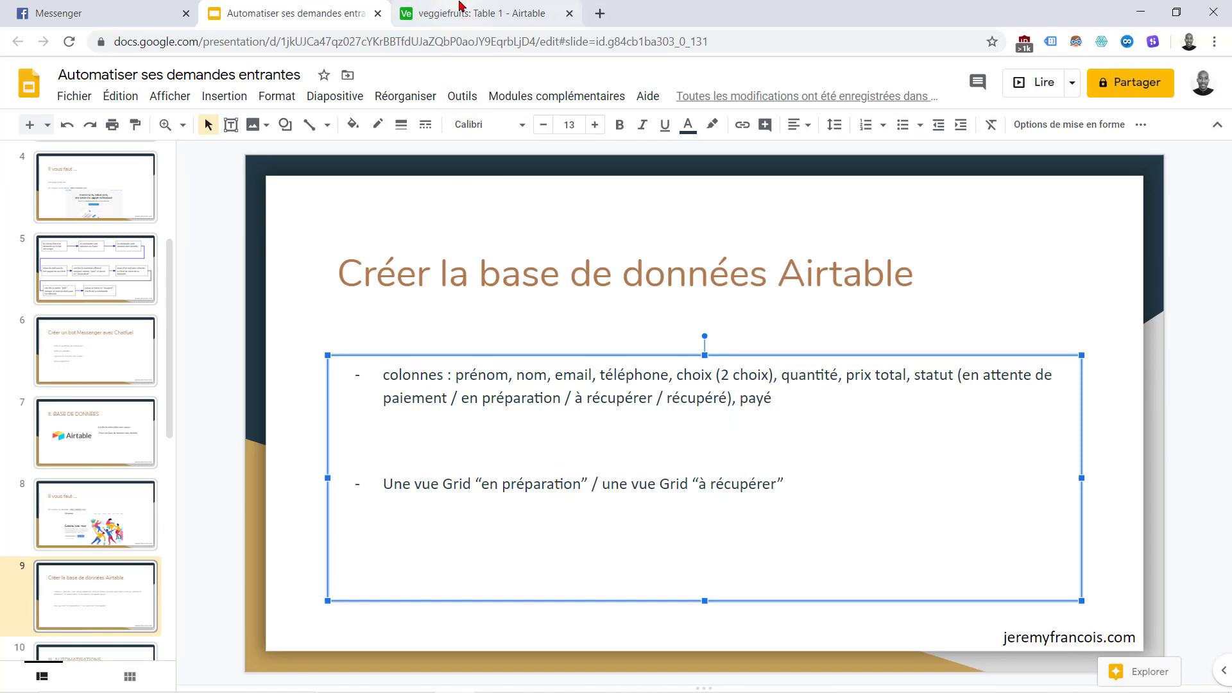
click(433, 12)
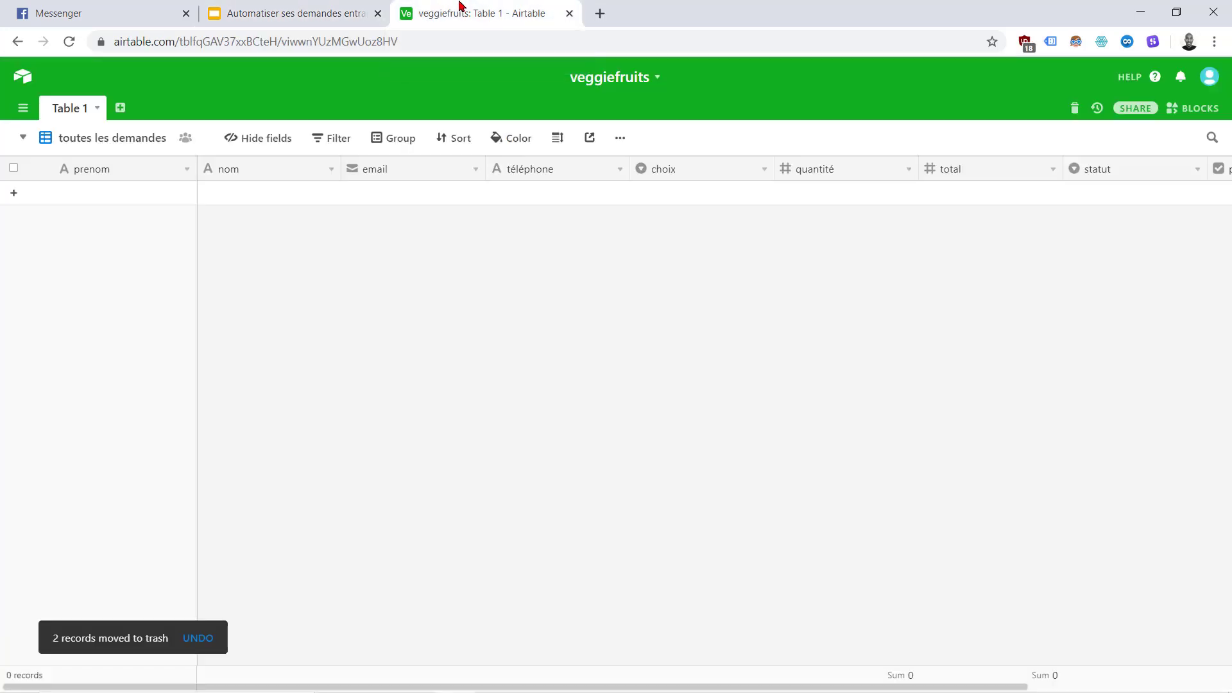
click(91, 138)
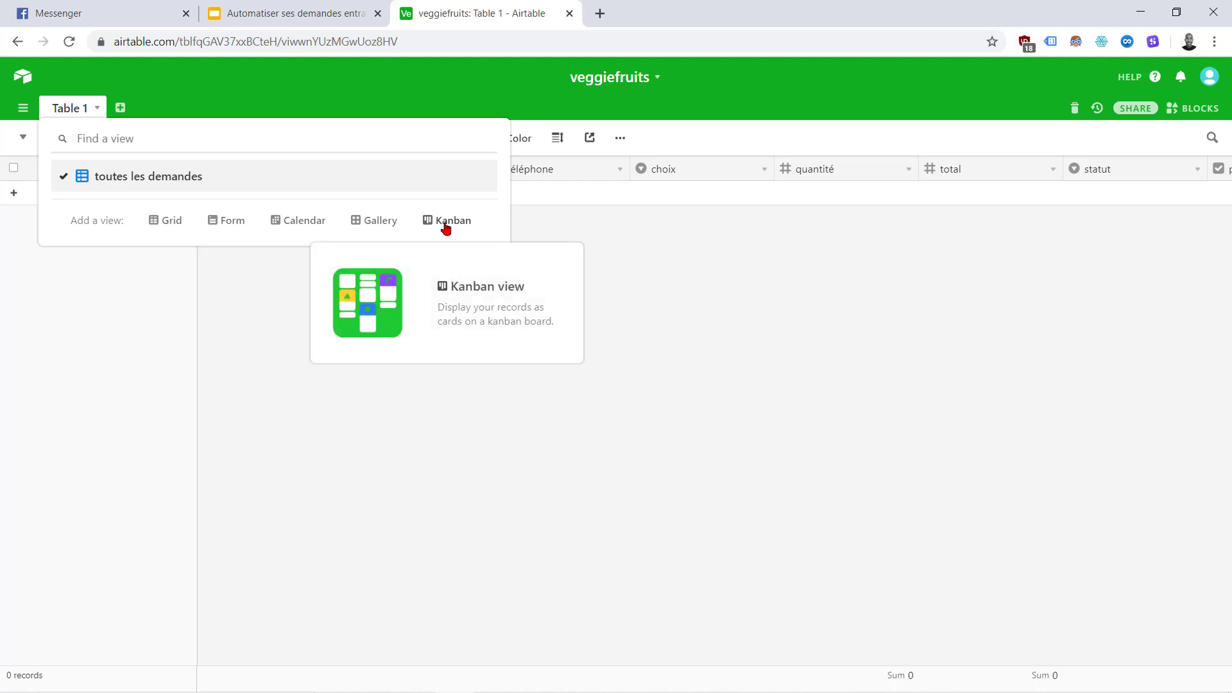
click(169, 221)
click(269, 16)
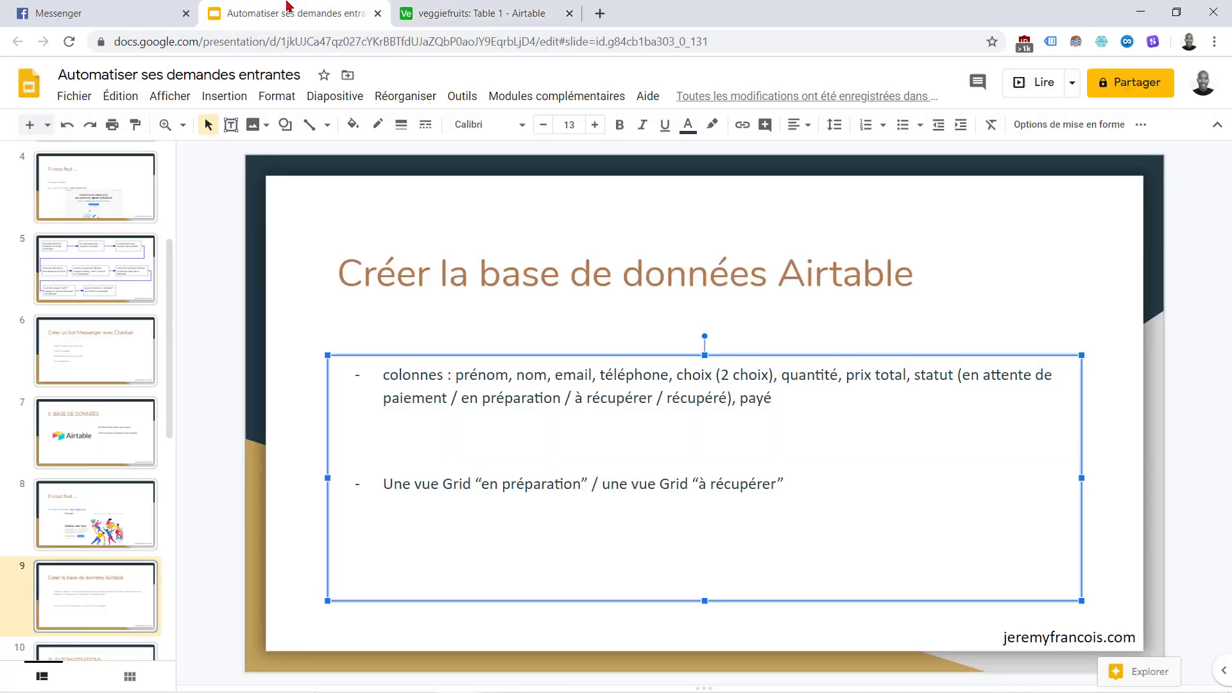
click(514, 4)
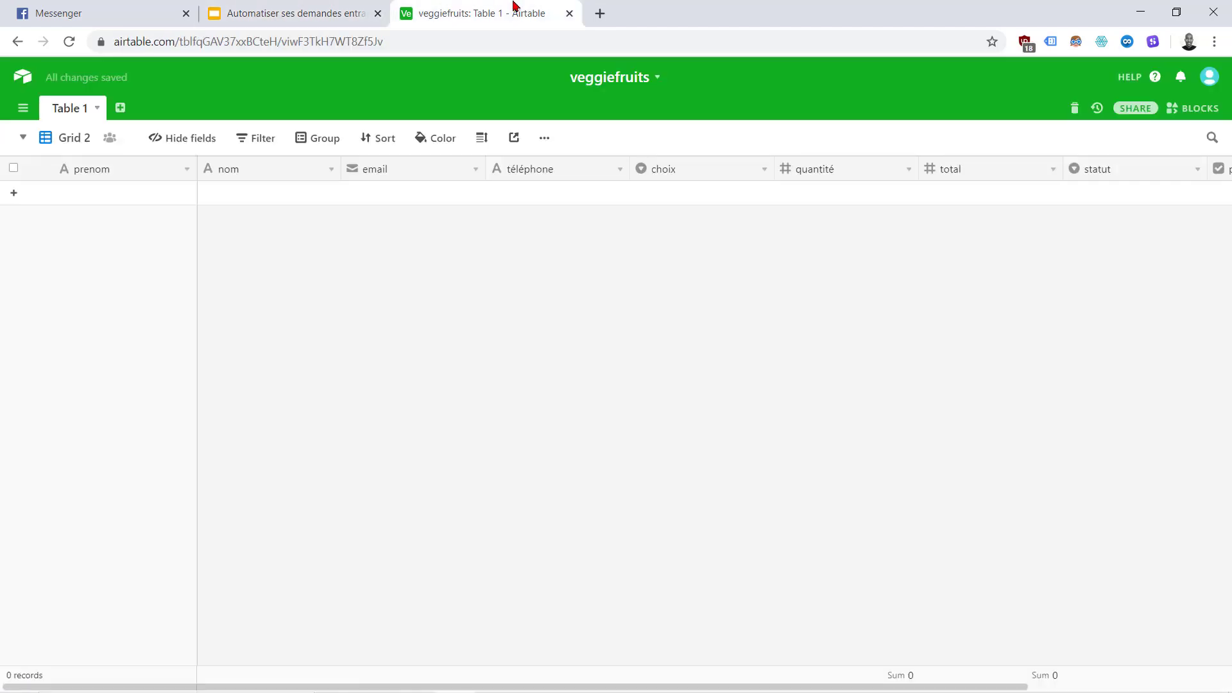
click(77, 142)
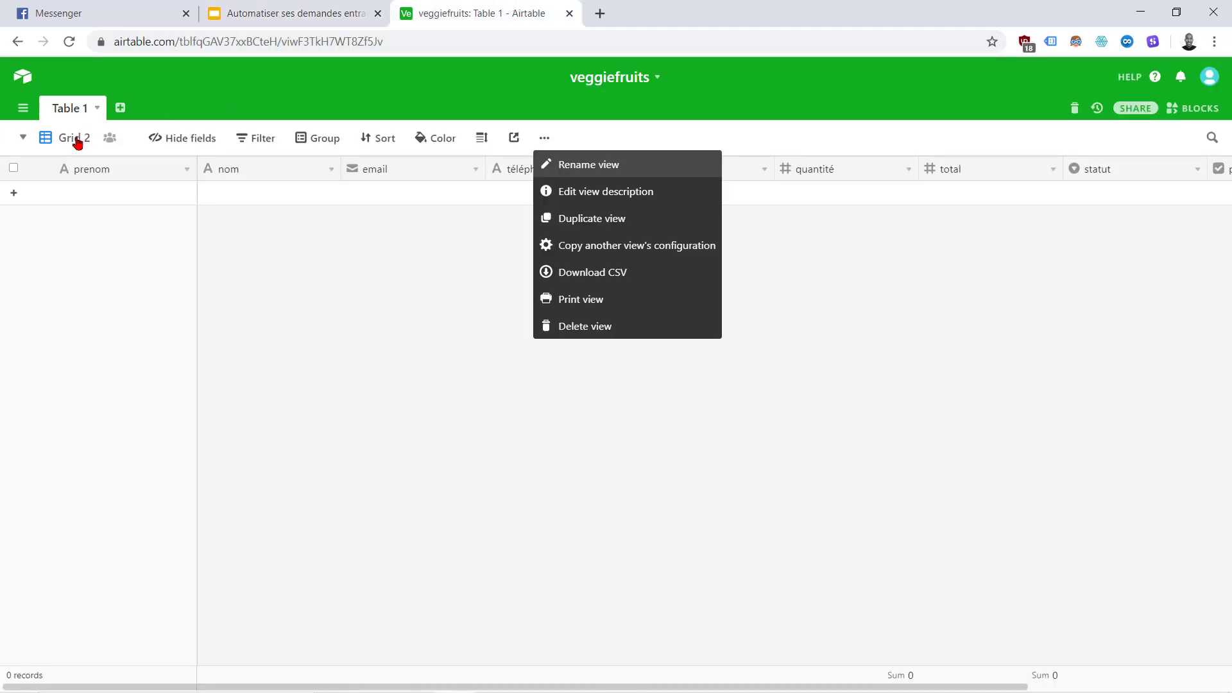
click(581, 170)
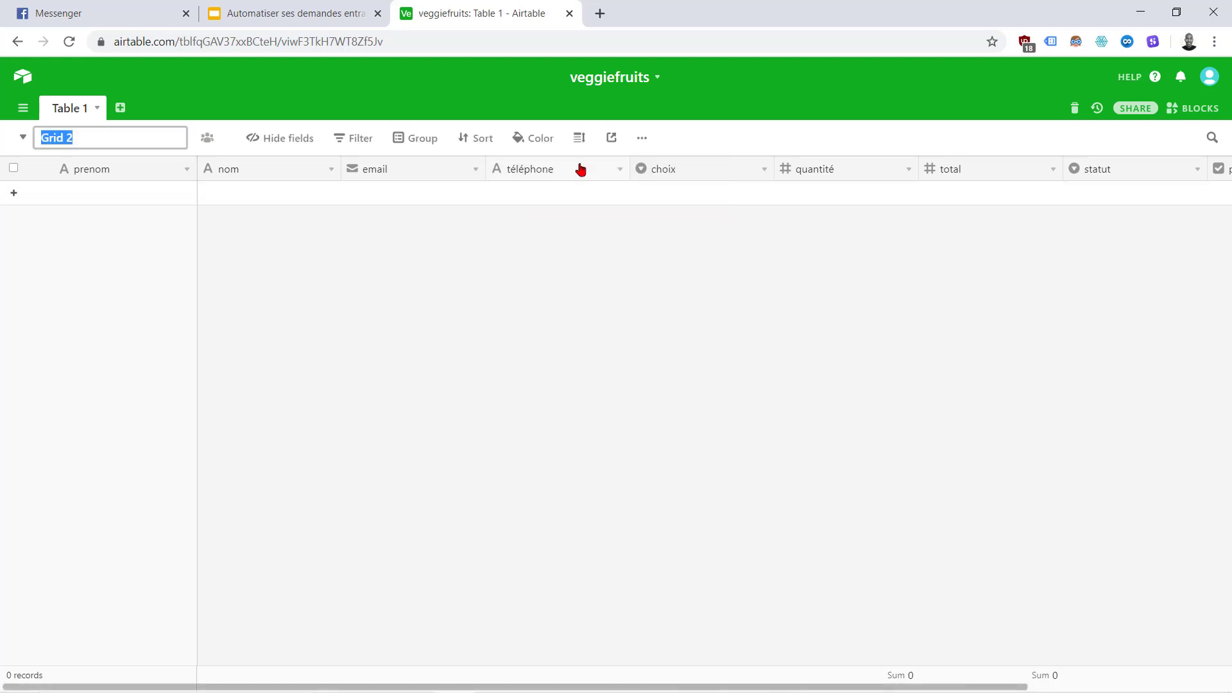
text(en préparation)
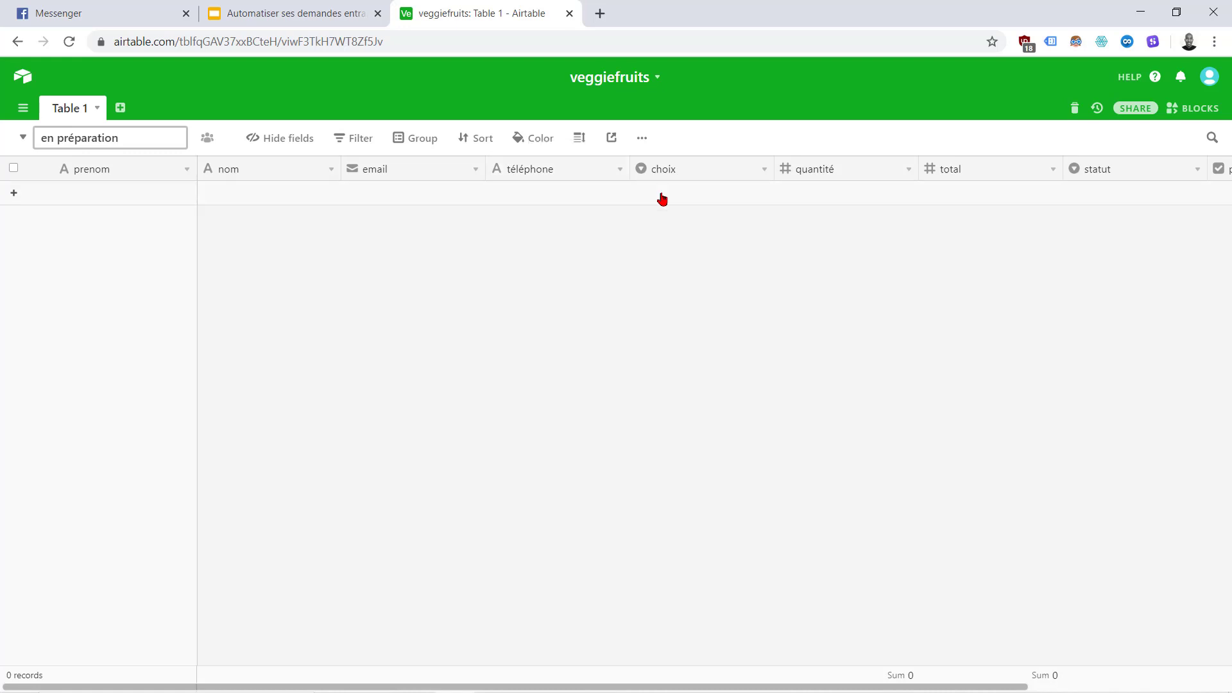
key(Return)
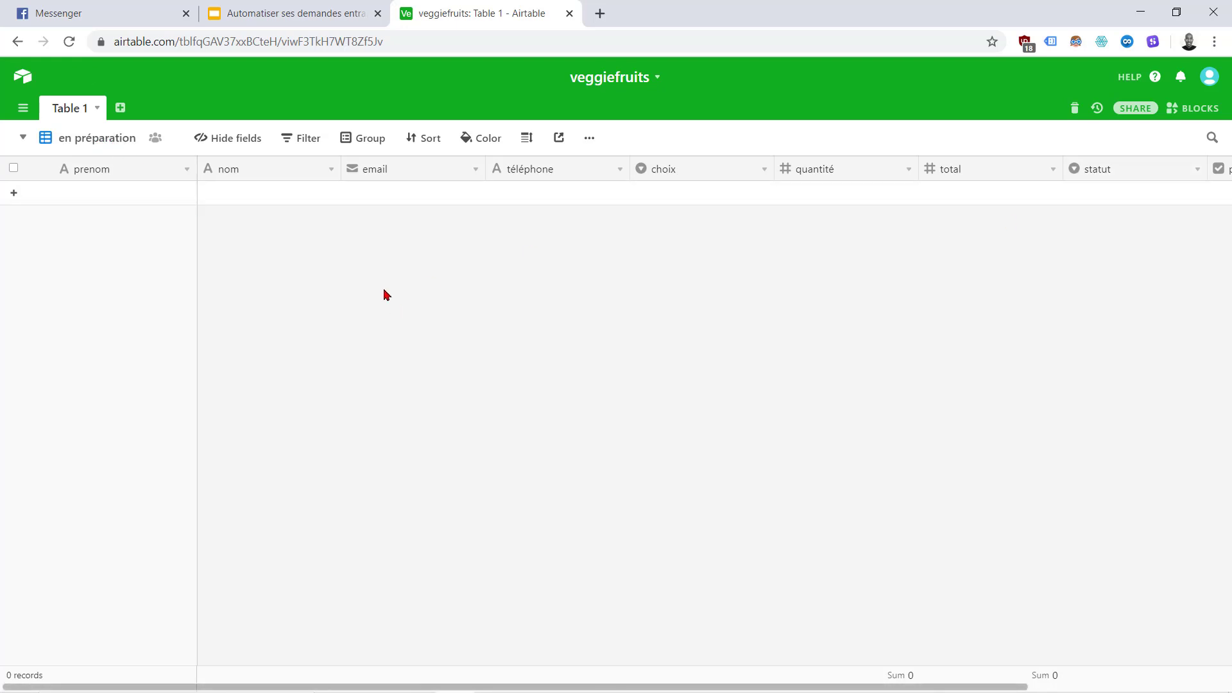
Step: Filter the en préparation view to records where statut is "en préparation"
click(301, 140)
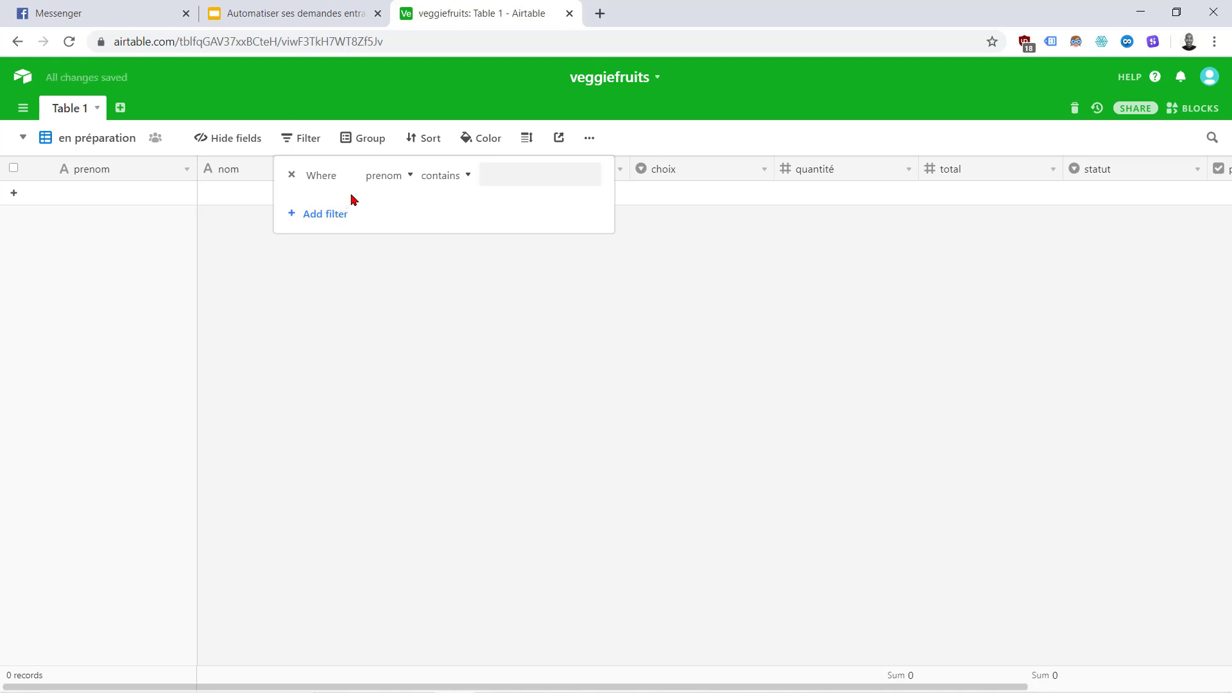
click(399, 177)
scroll(408, 335, down, 3)
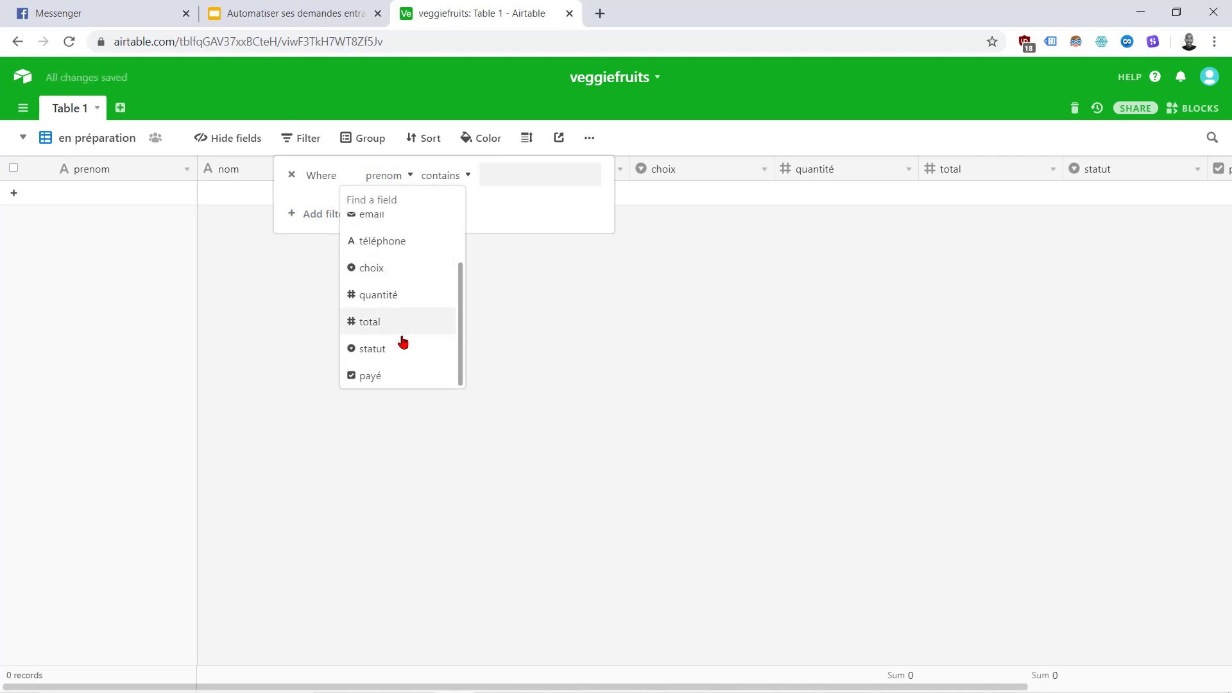
click(393, 348)
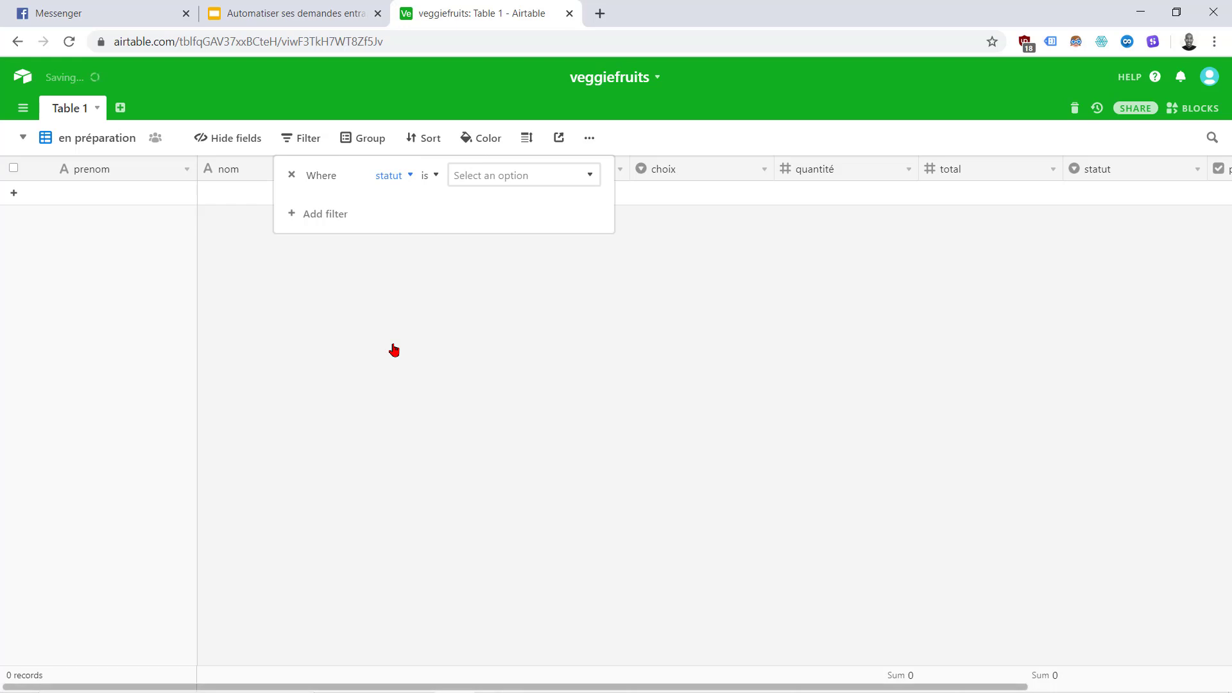
click(495, 180)
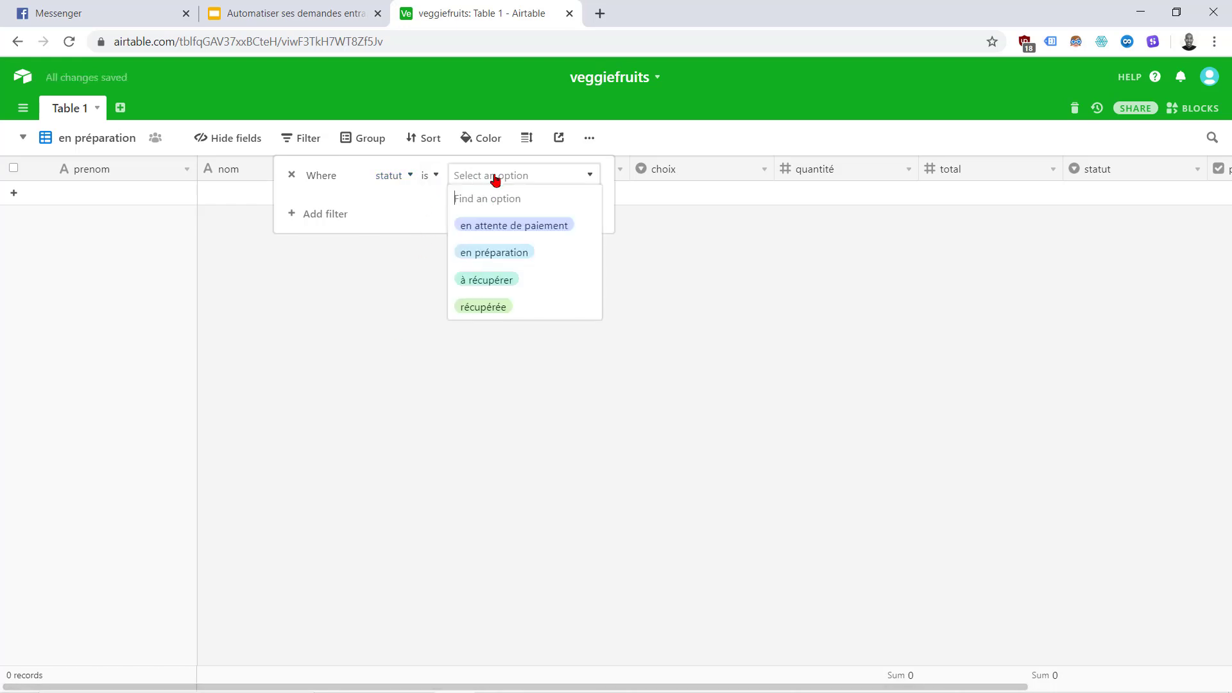
click(504, 257)
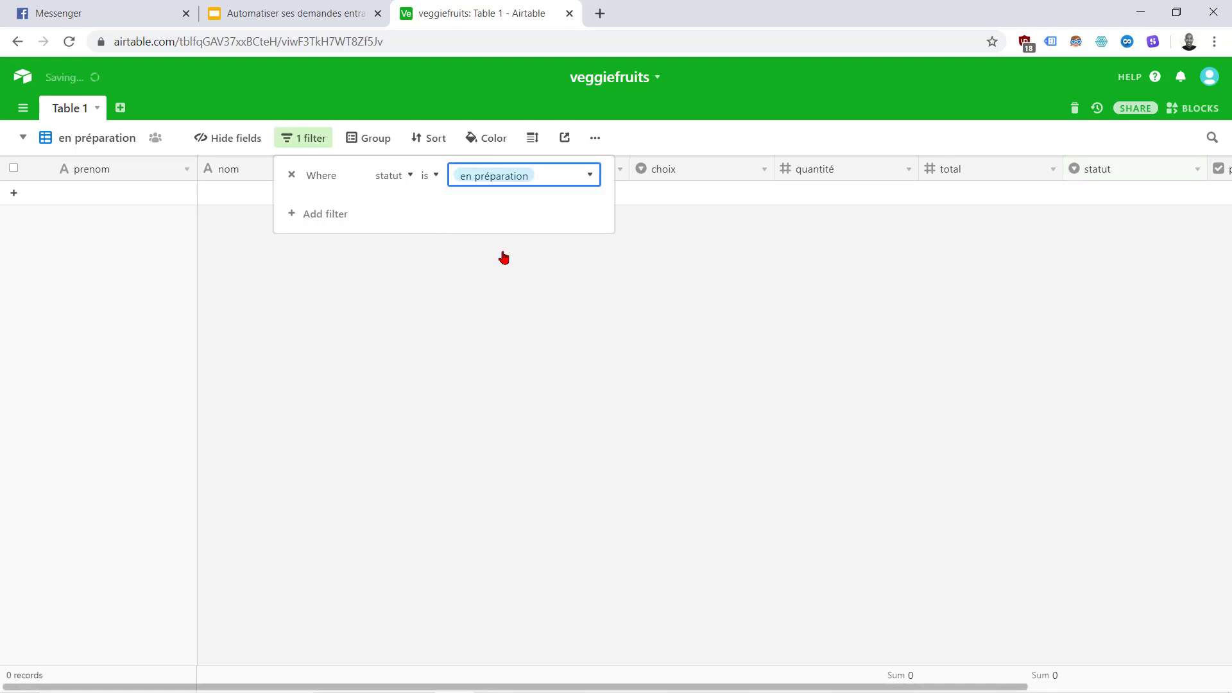
click(387, 259)
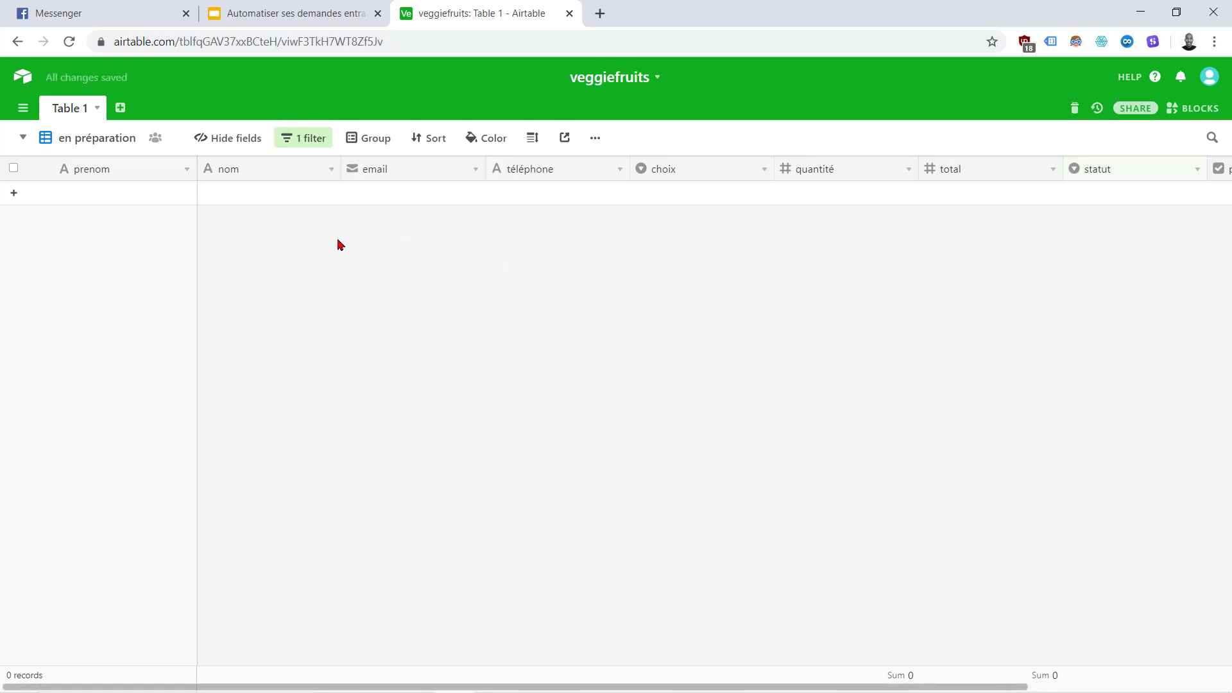
Step: Create a new grid view named "à récupérer" in Table 1
click(68, 141)
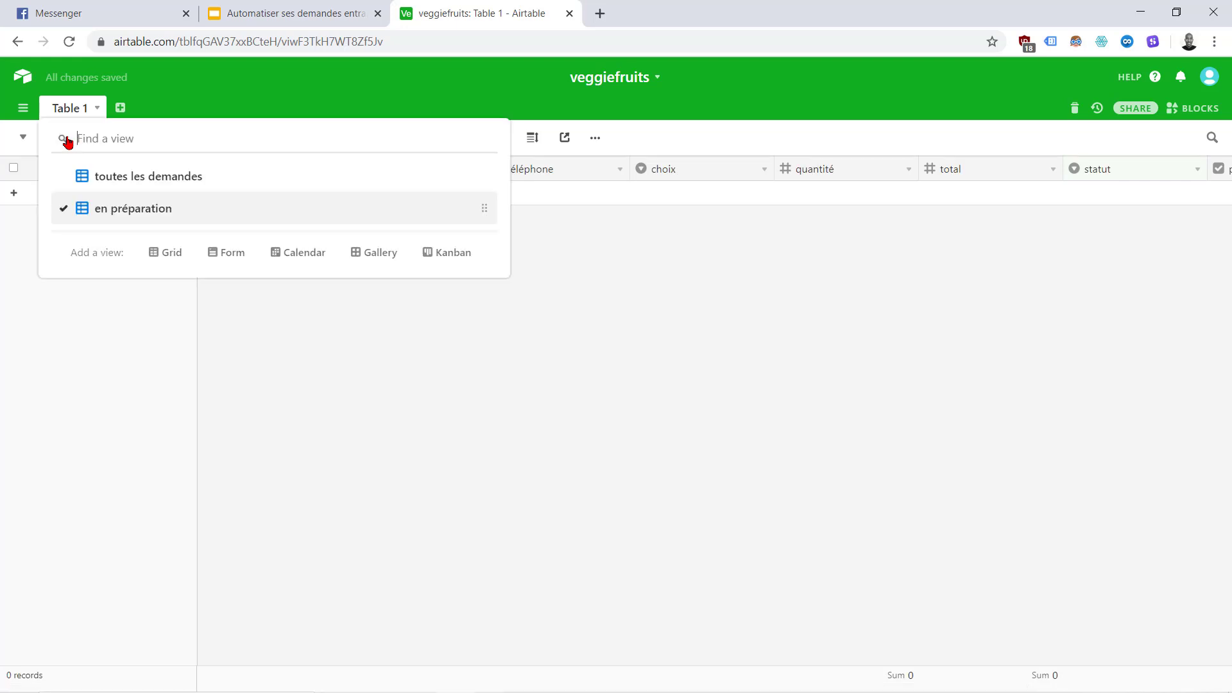
click(172, 254)
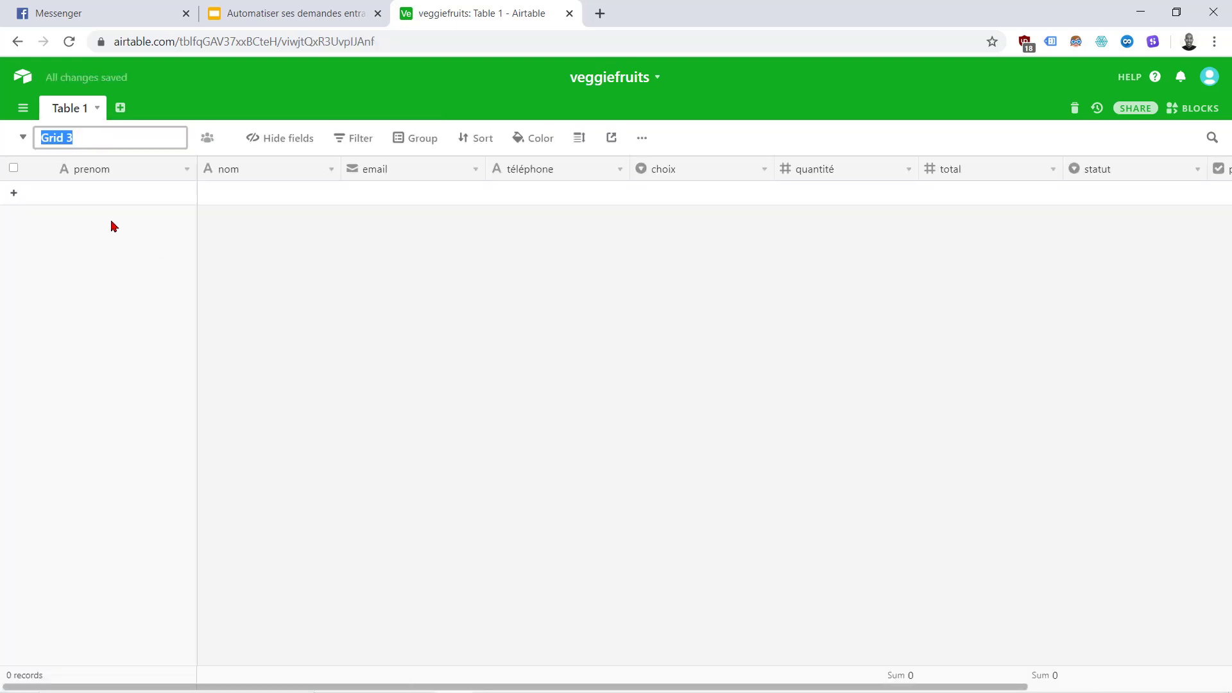
text(à récupérer)
key(Return)
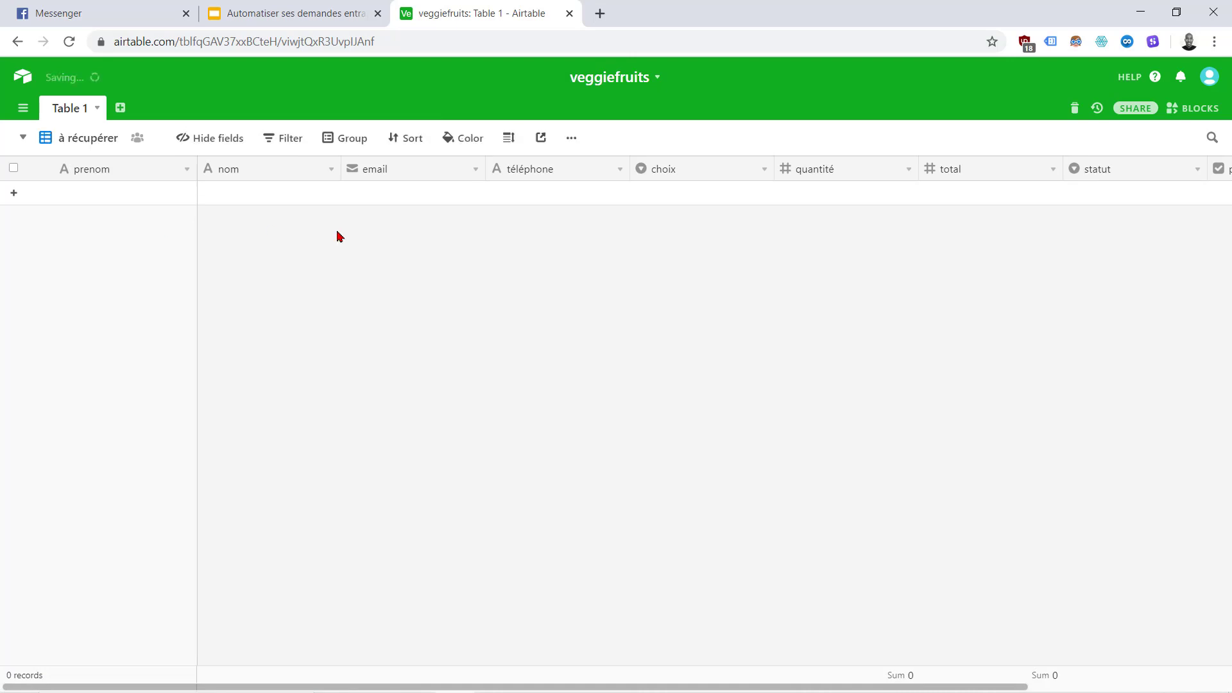
Step: Filter the à récupérer view to records where statut is "à récupérer"
click(286, 143)
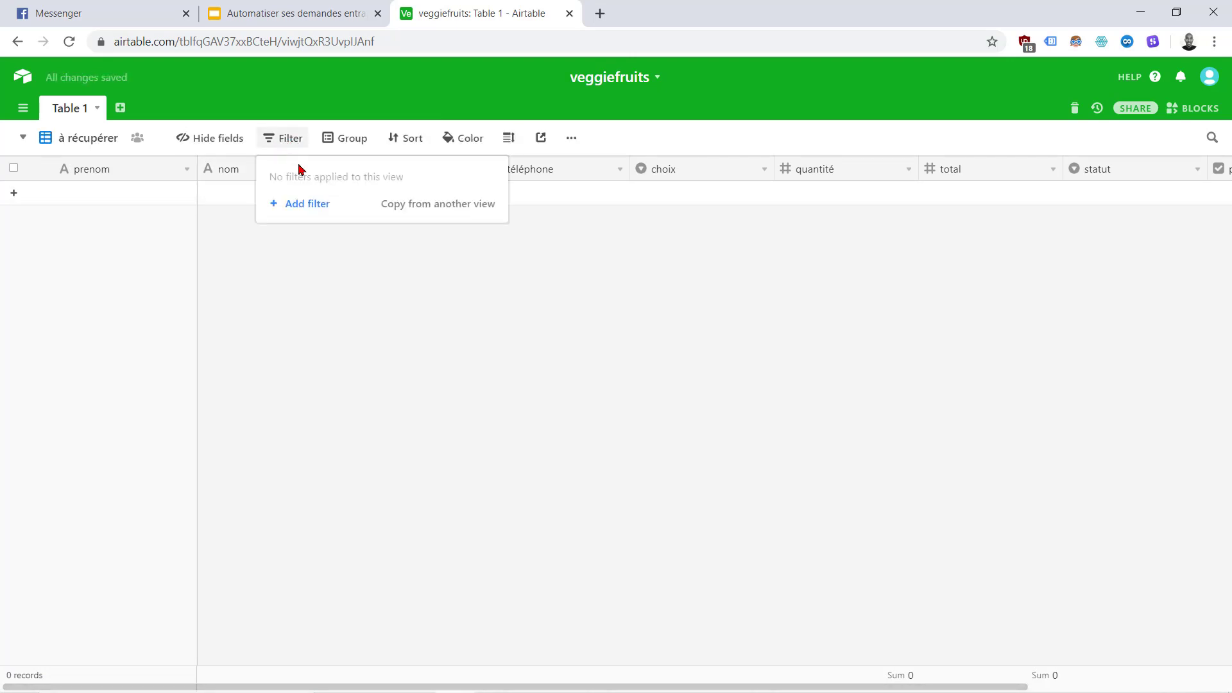
click(311, 201)
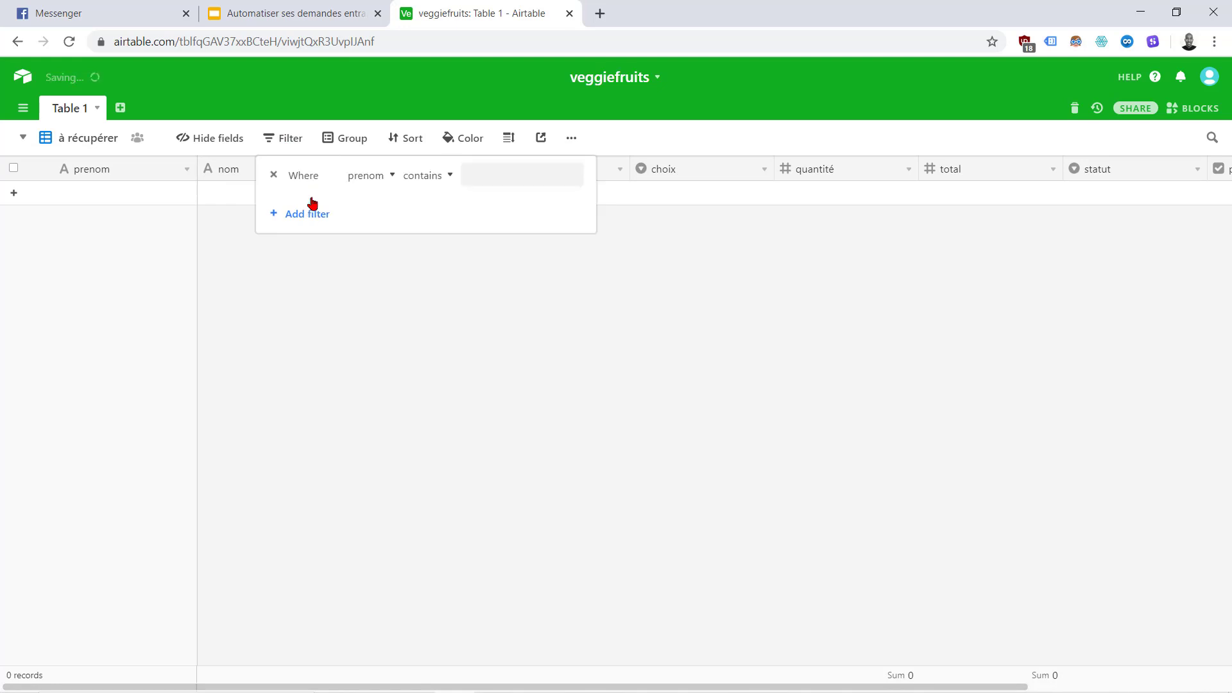
click(374, 179)
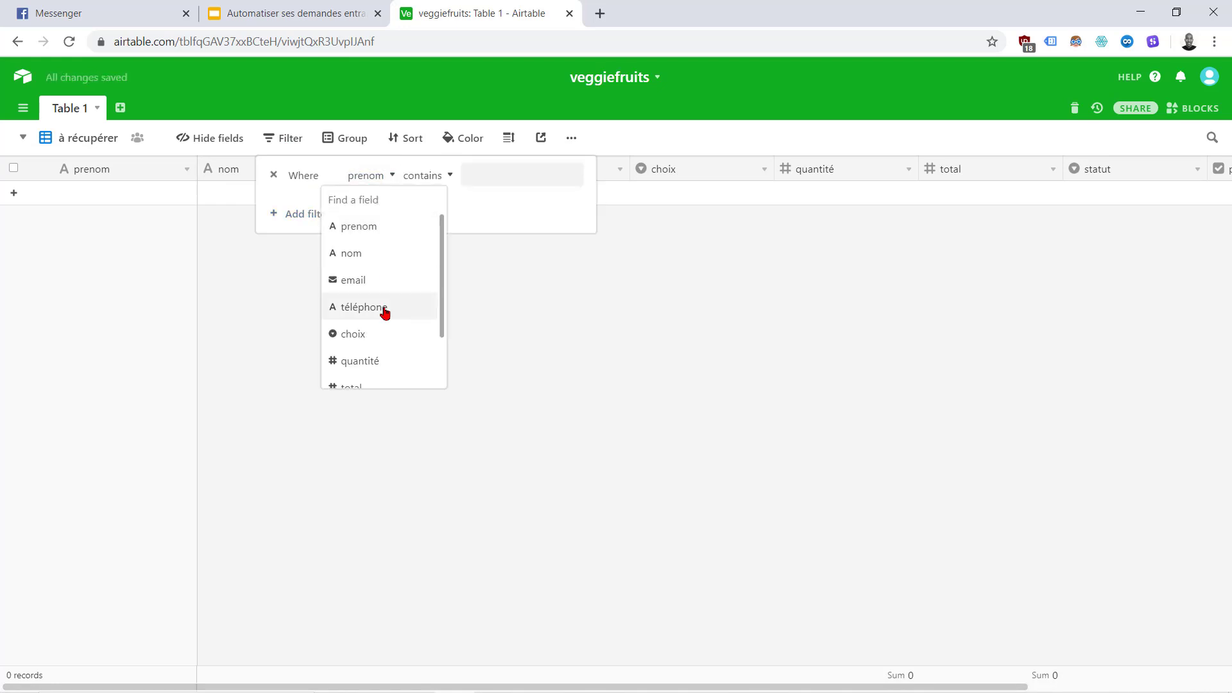
scroll(385, 312, down, 1)
click(357, 350)
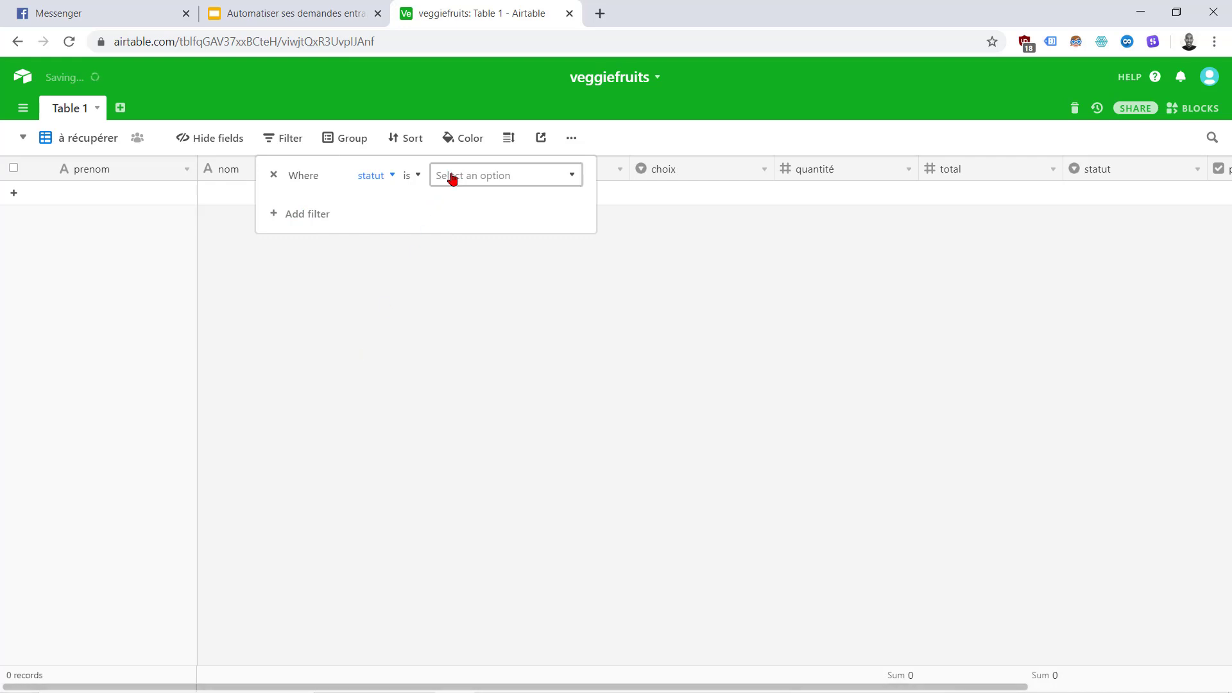
click(465, 174)
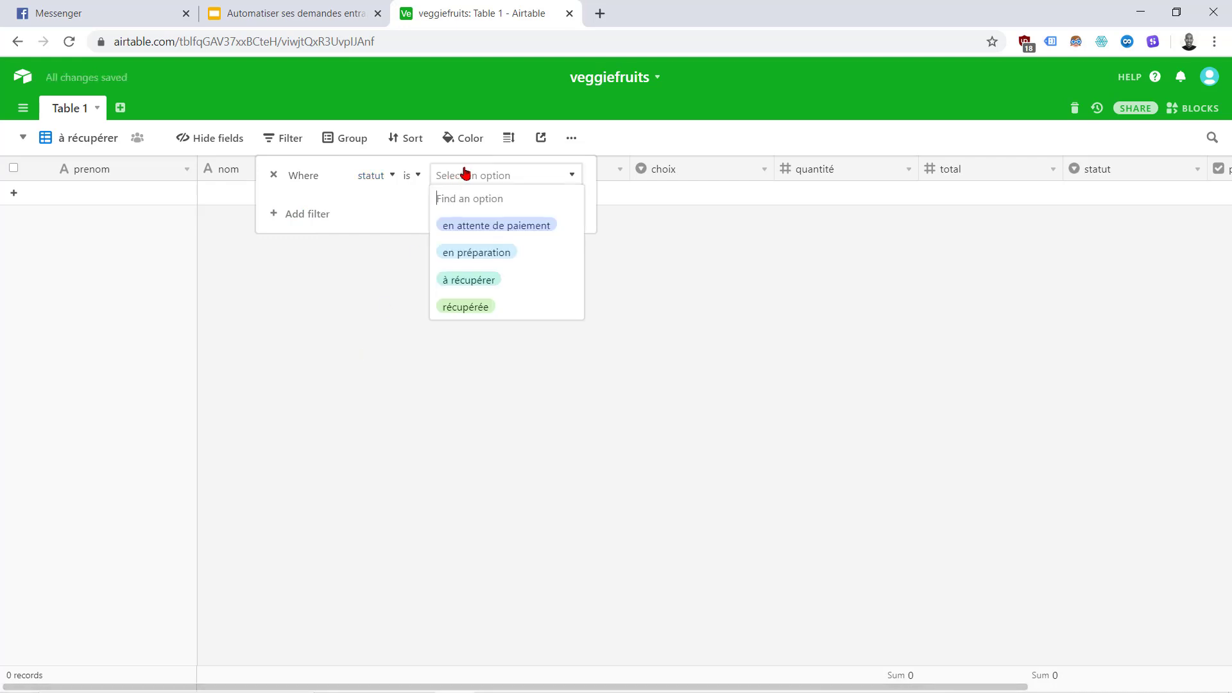
click(488, 281)
click(333, 327)
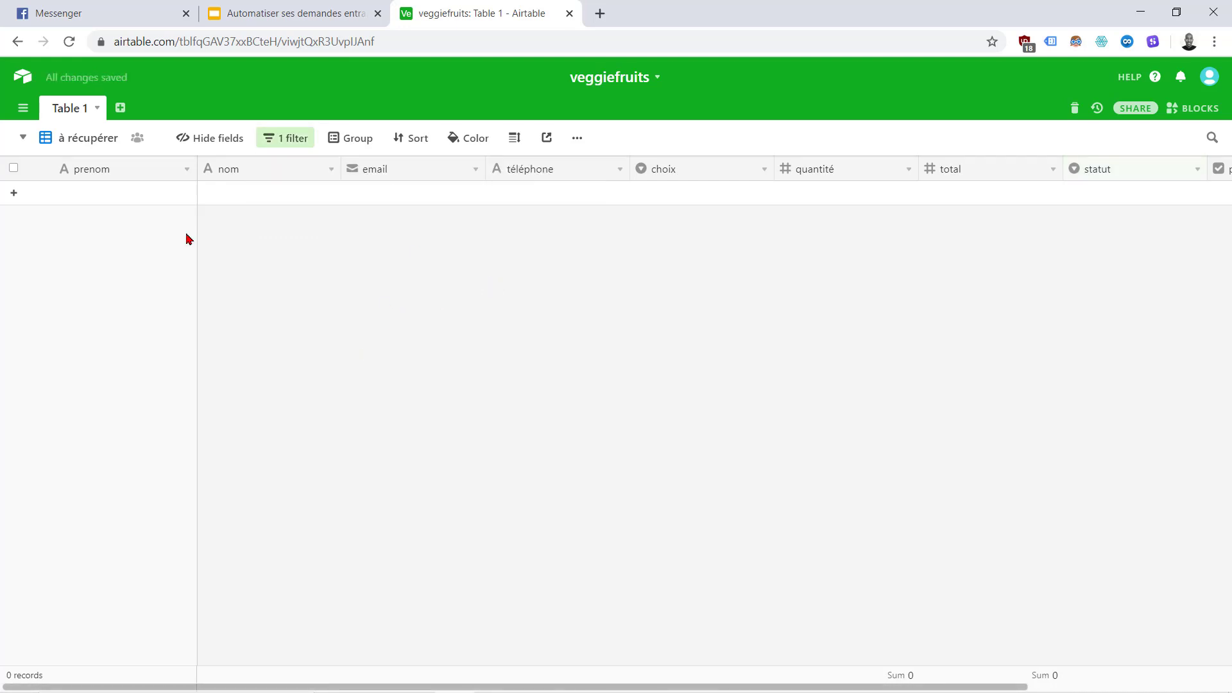
Step: Return to the toutes les demandes view, and look through the slides after the Airtable database slide in the Google Slides presentation
click(76, 141)
click(124, 181)
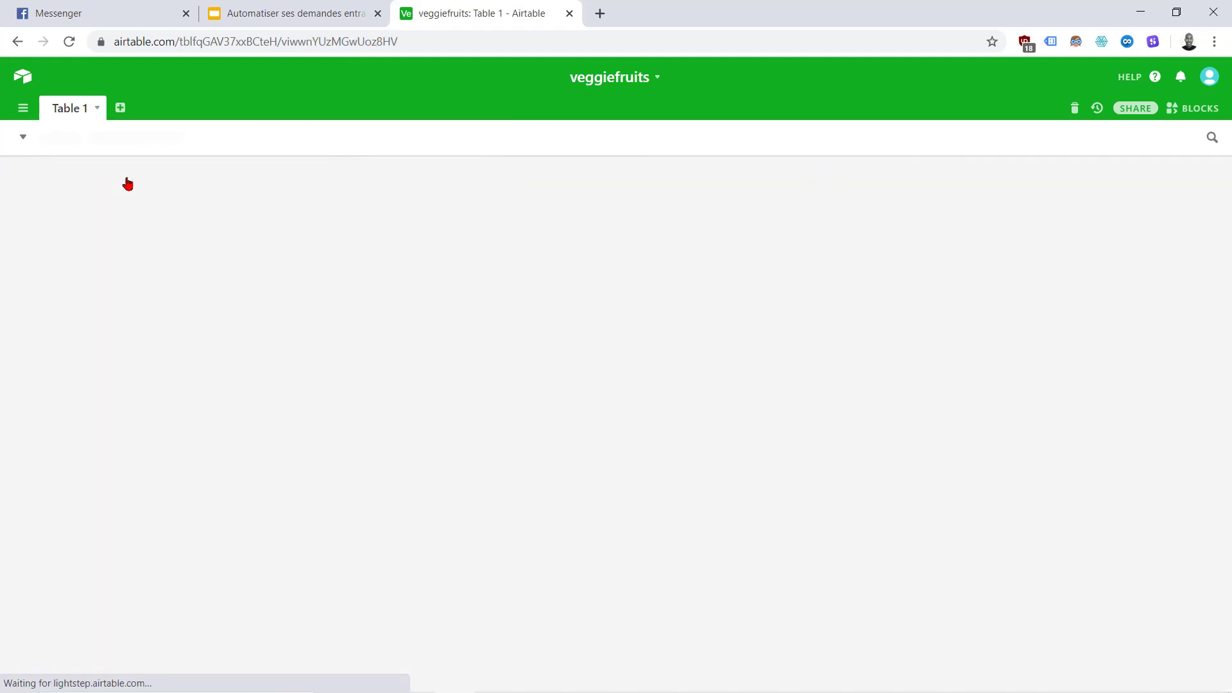
click(310, 8)
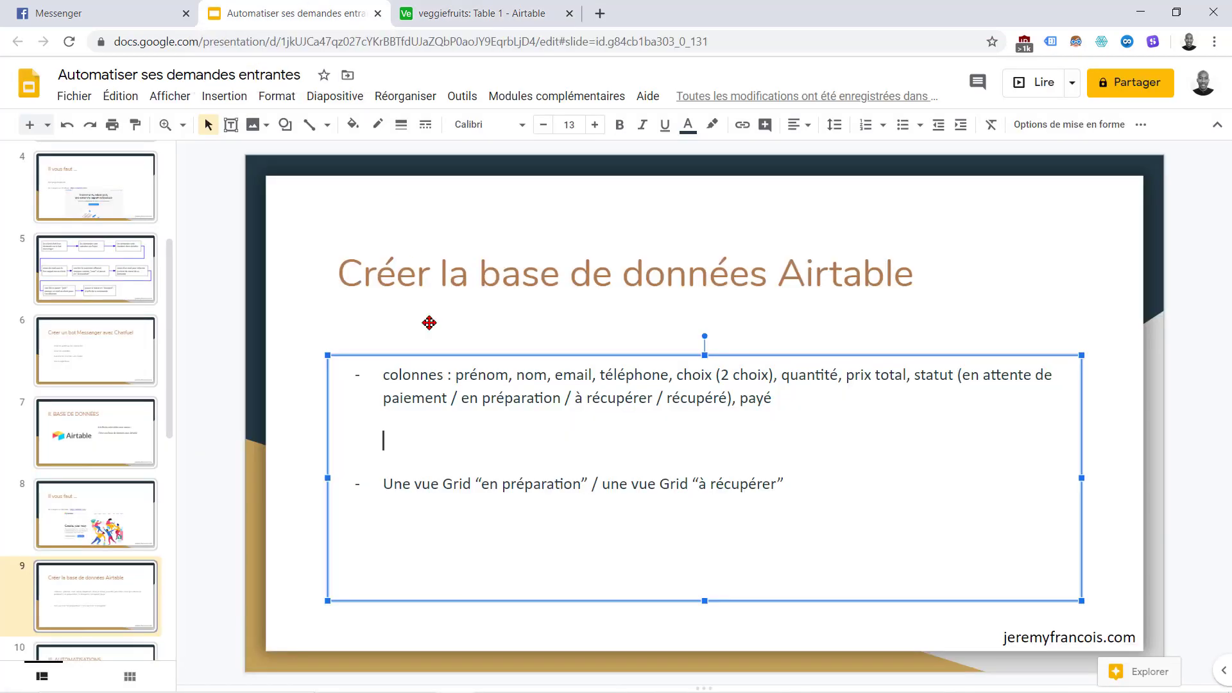
scroll(155, 424, down, 3)
scroll(155, 423, down, 2)
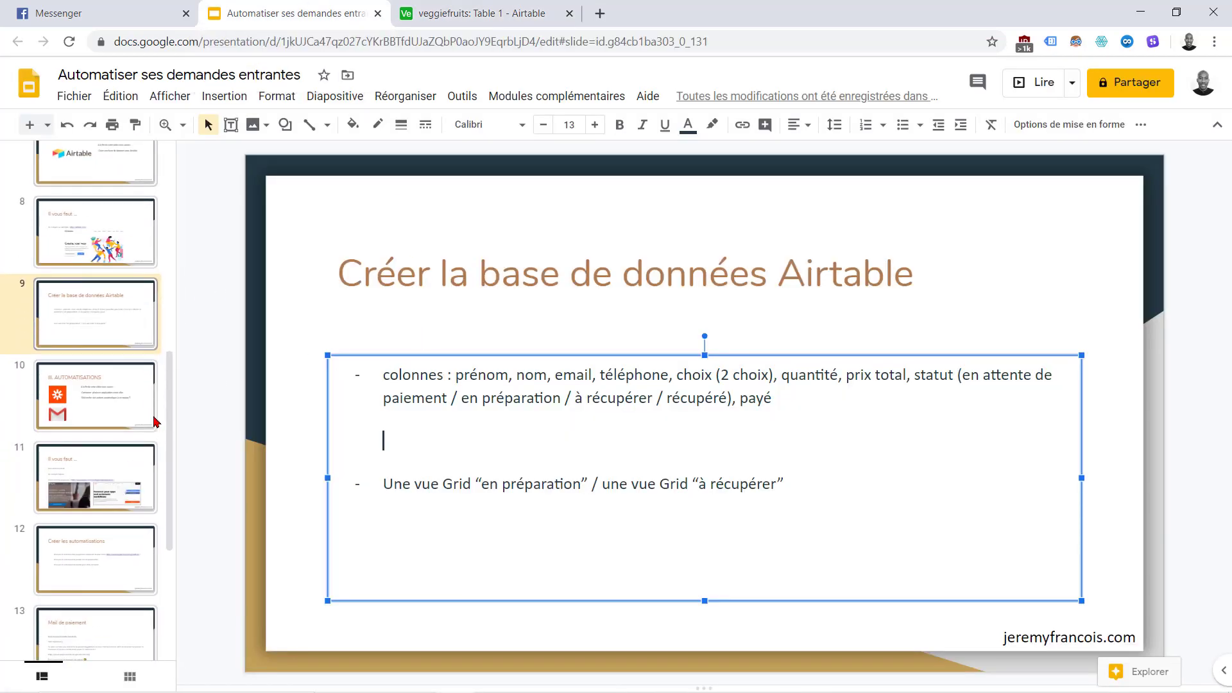